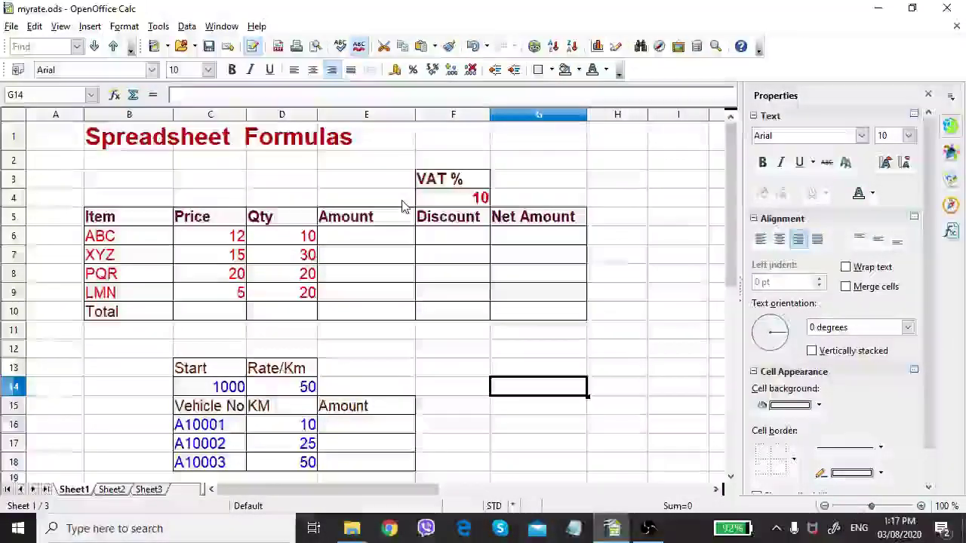
# Enter the number 10 in I2 and 7.56 in I3
pyautogui.click(664, 163)
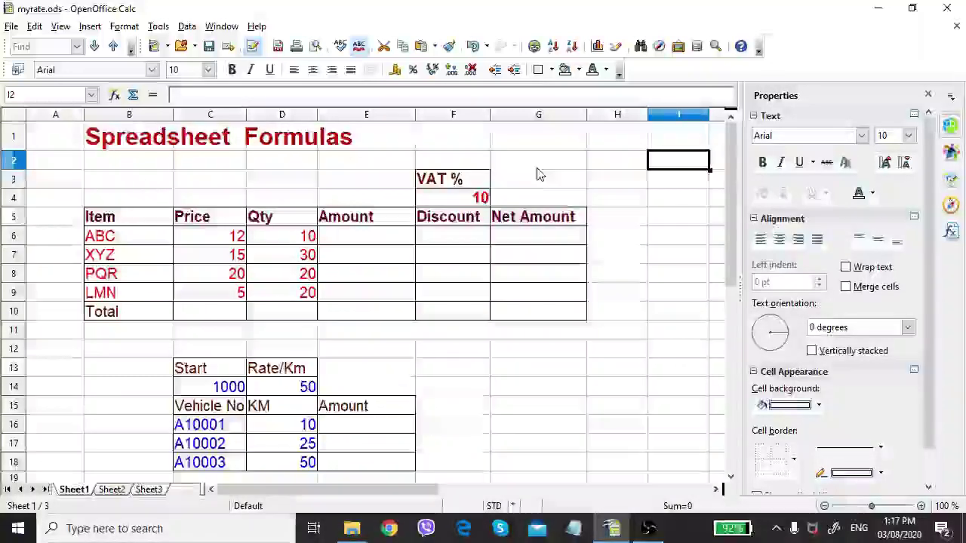
pyautogui.click(658, 180)
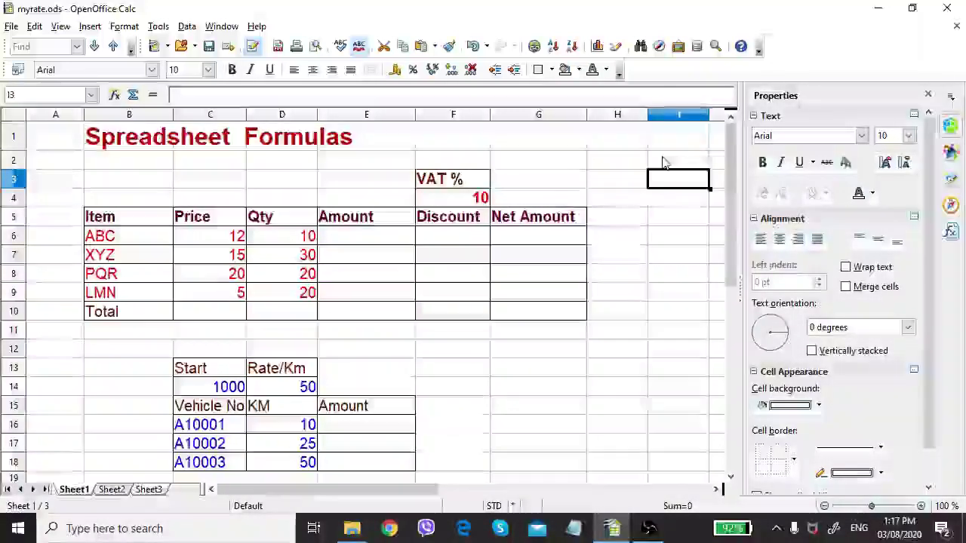
pyautogui.click(663, 160)
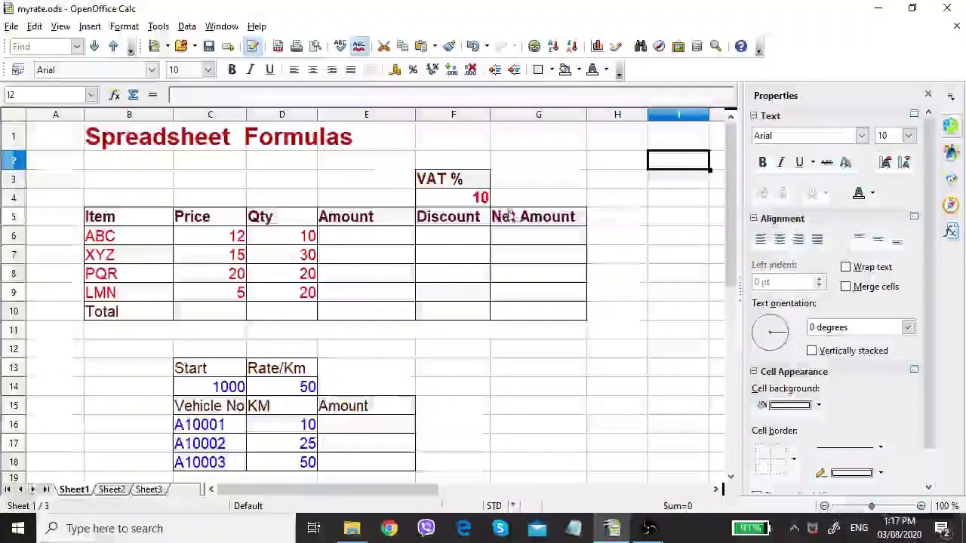
pyautogui.click(668, 200)
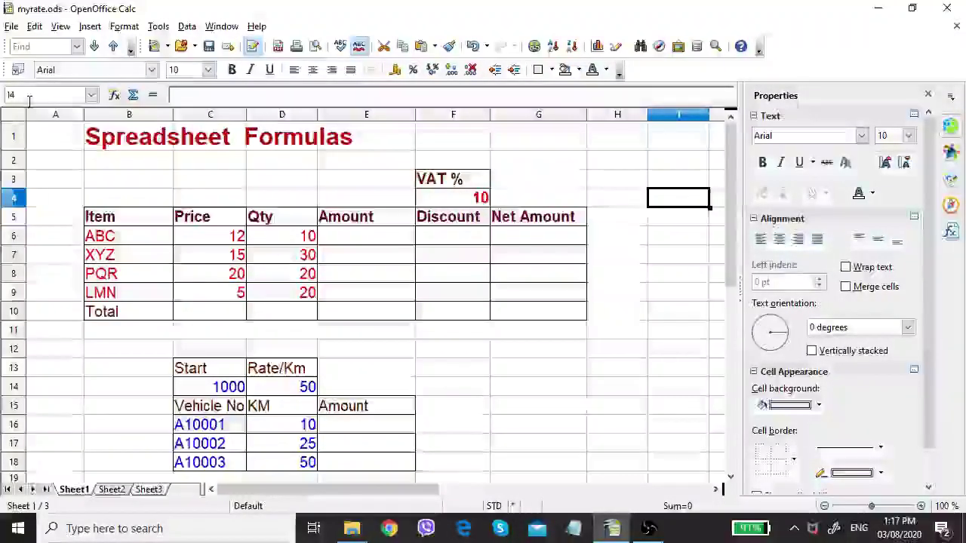
pyautogui.click(676, 163)
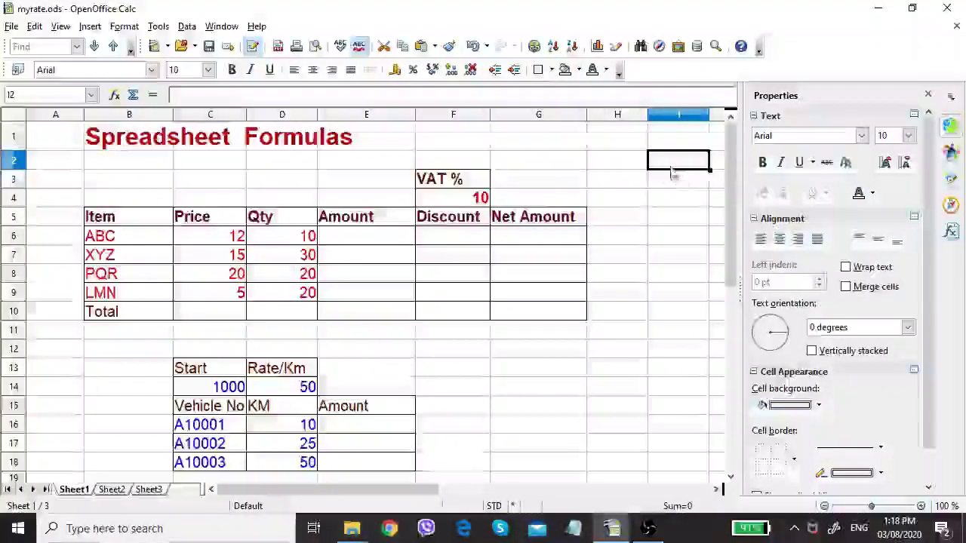
pyautogui.write('10')
pyautogui.press('Return')
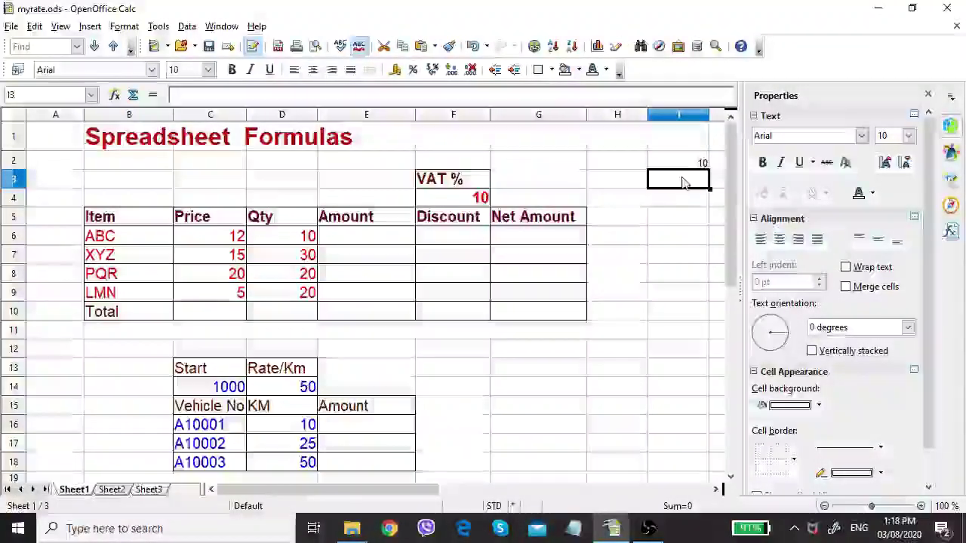
pyautogui.write('7.56')
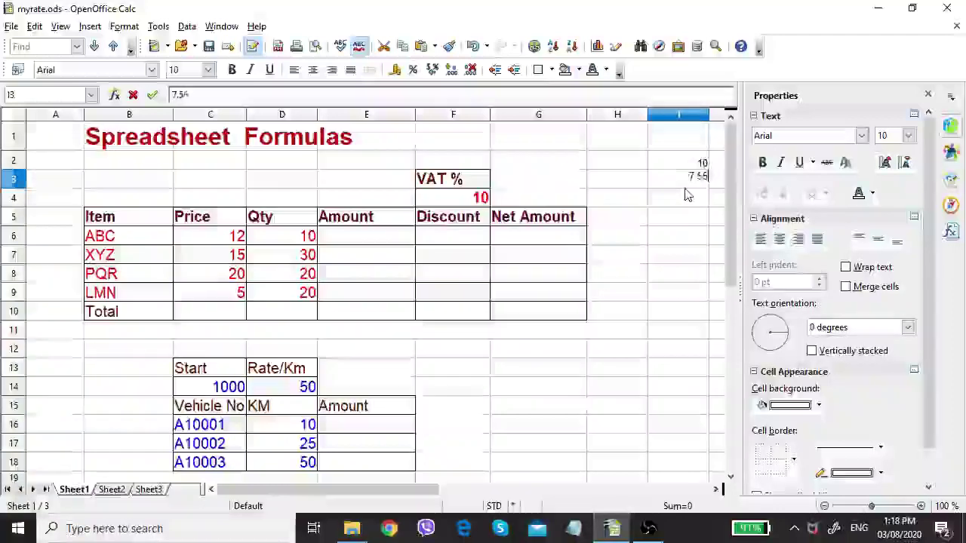
pyautogui.press('Return')
# Check both values, then enter a sample first name as text in I4
pyautogui.click(686, 161)
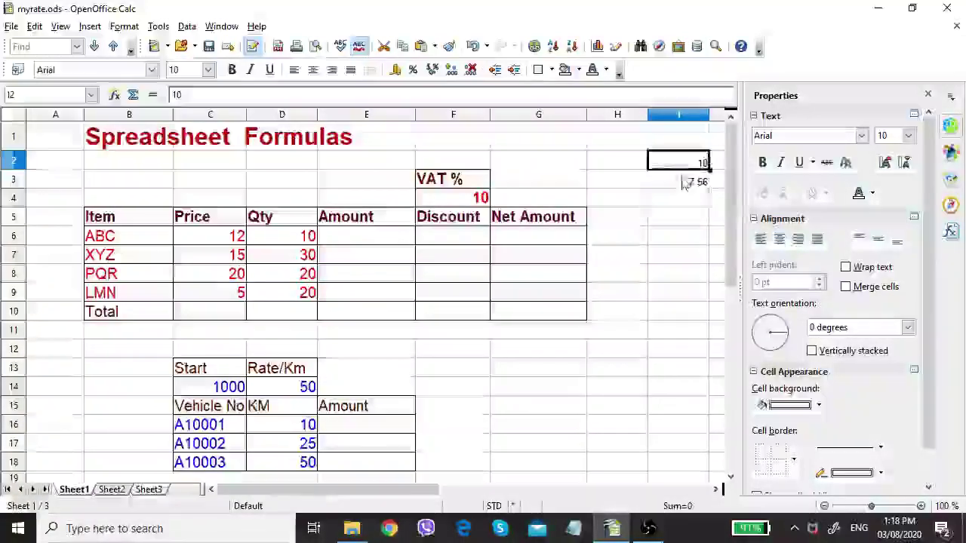
pyautogui.click(683, 179)
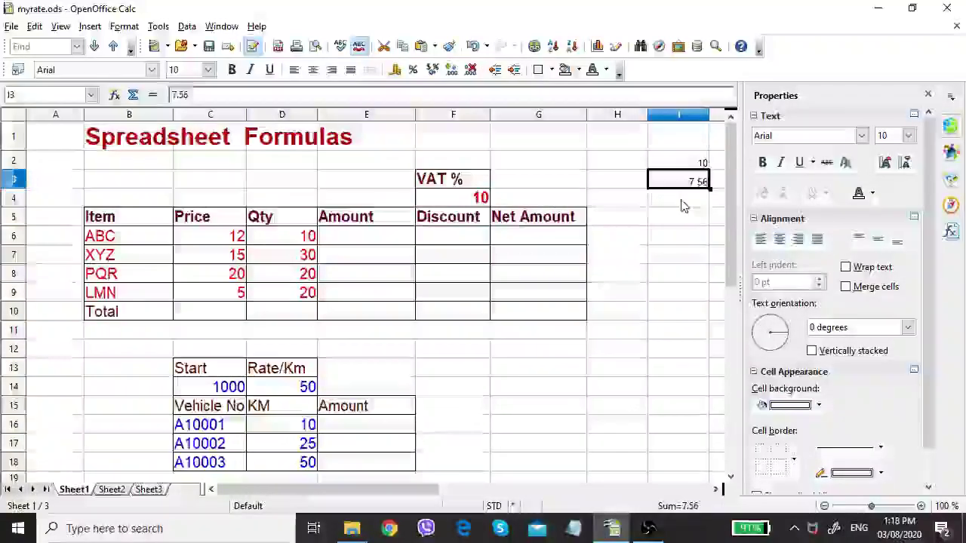
pyautogui.click(686, 197)
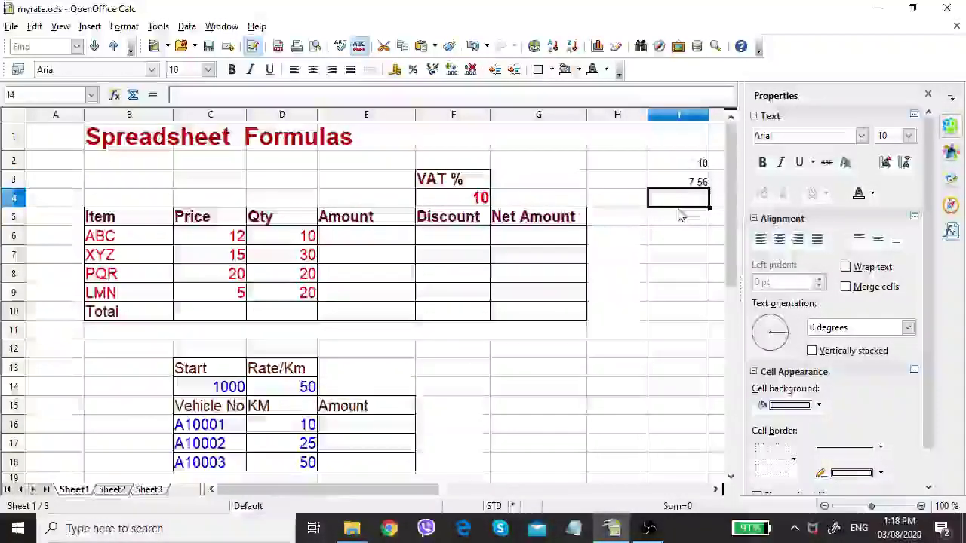
pyautogui.write('david')
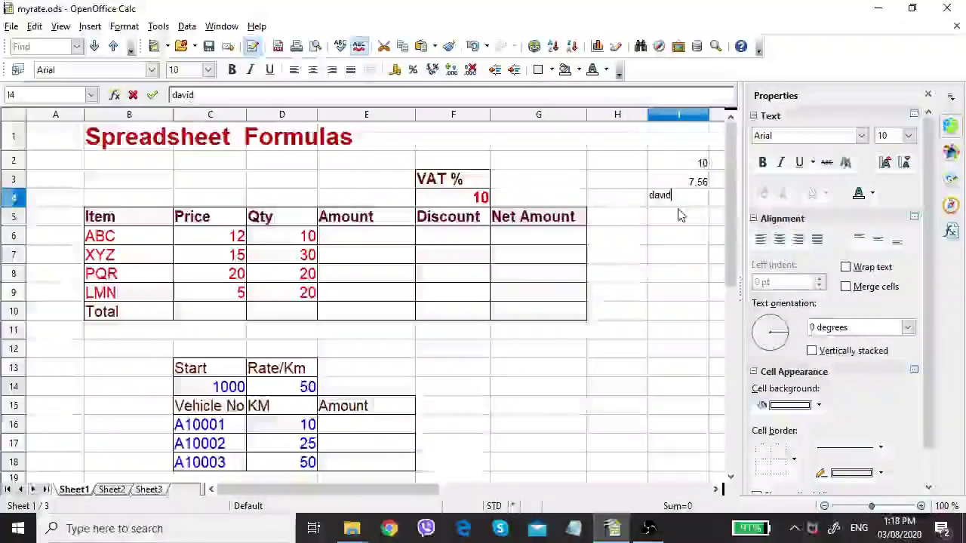
pyautogui.press('Return')
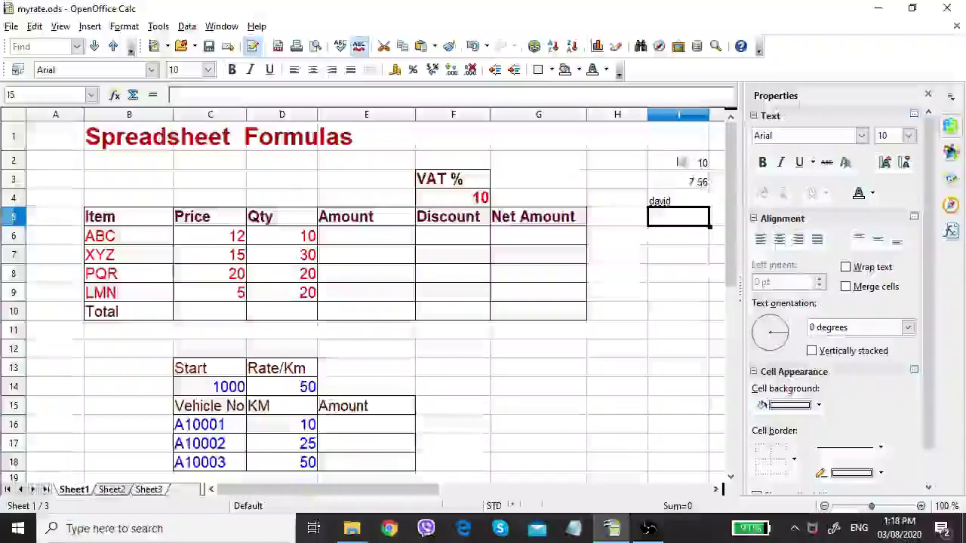
# Enter the date 12/3/2020 in I5 so it displays as 12/03/20
pyautogui.click(674, 201)
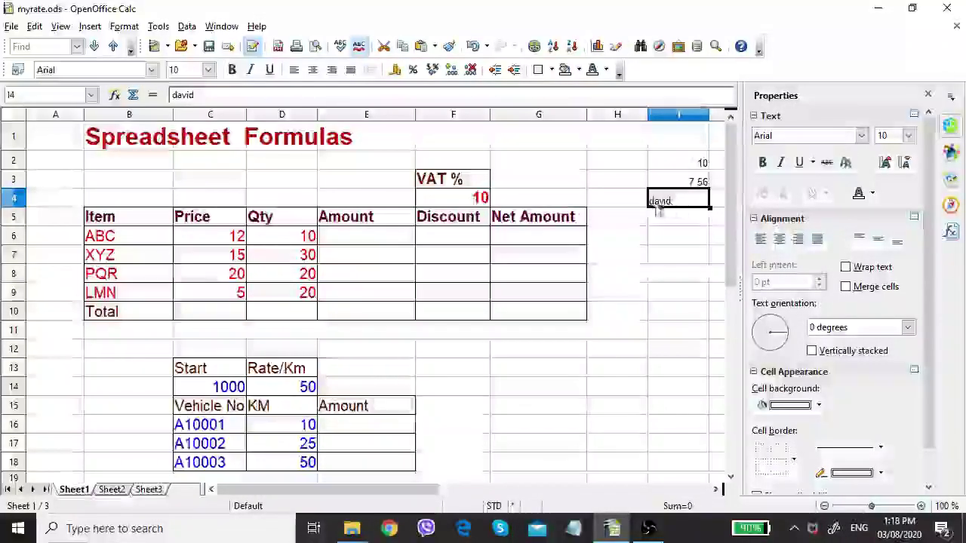
pyautogui.click(662, 224)
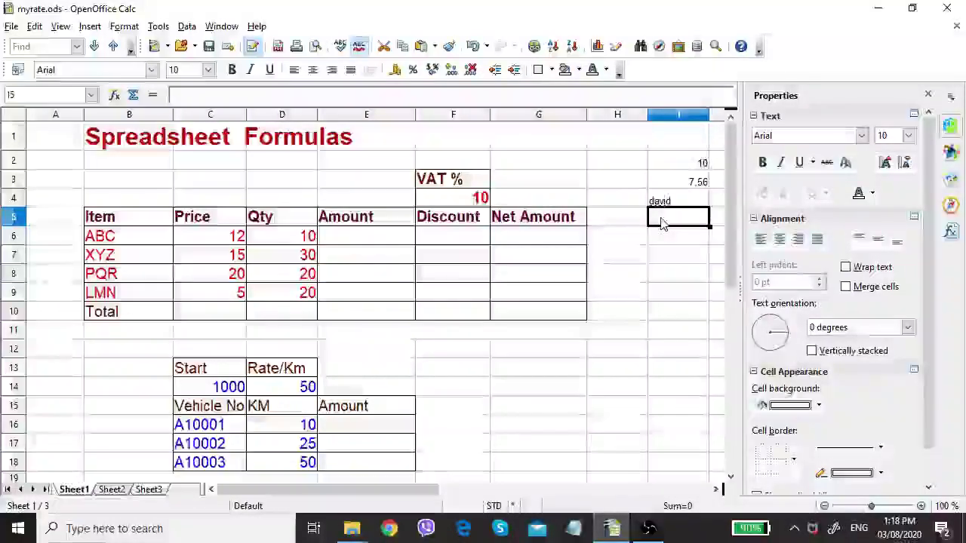
pyautogui.write('12')
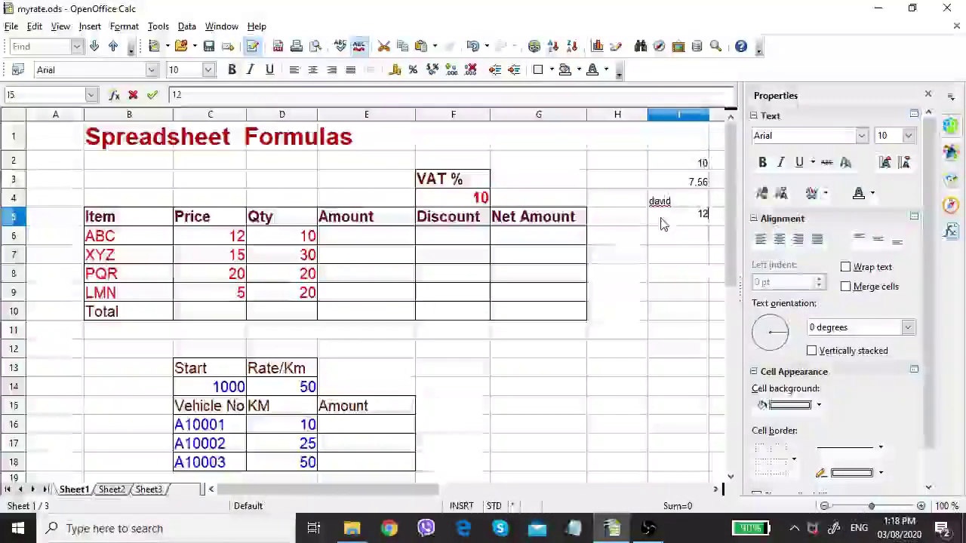
pyautogui.write('/3/2')
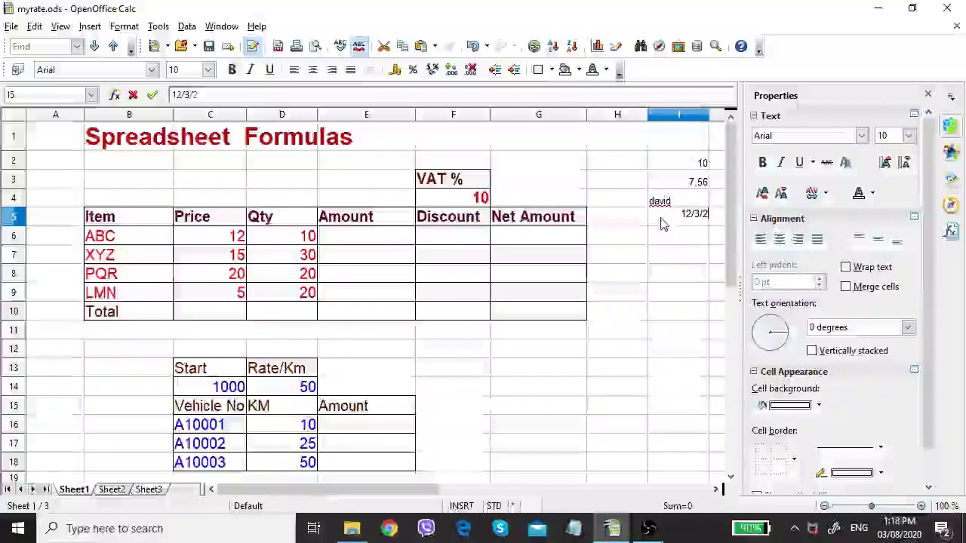
pyautogui.write('02')
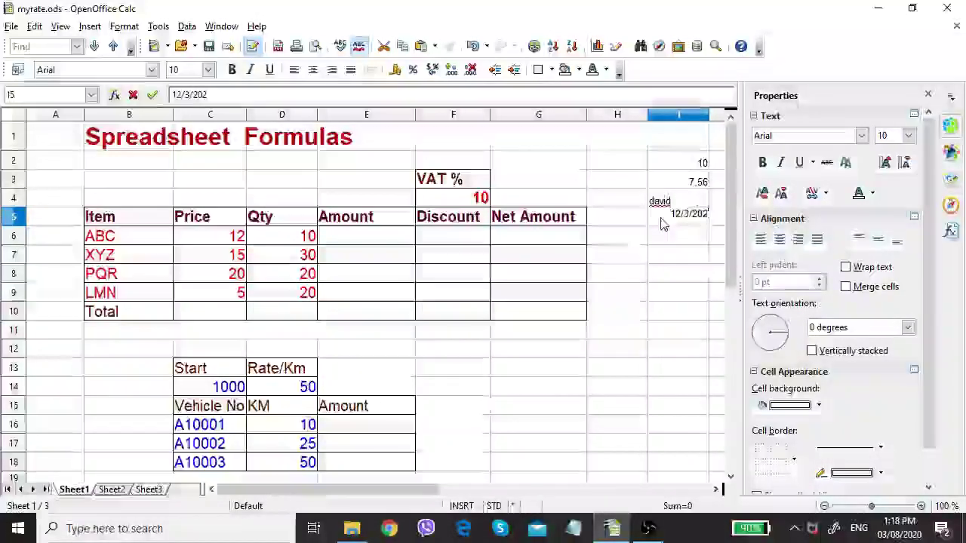
pyautogui.write('0')
pyautogui.press('Return')
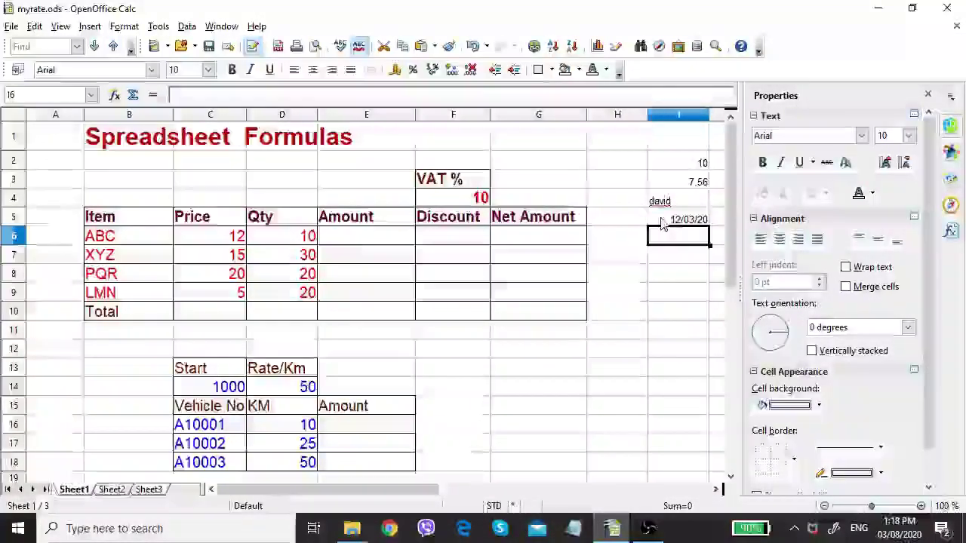
pyautogui.click(671, 221)
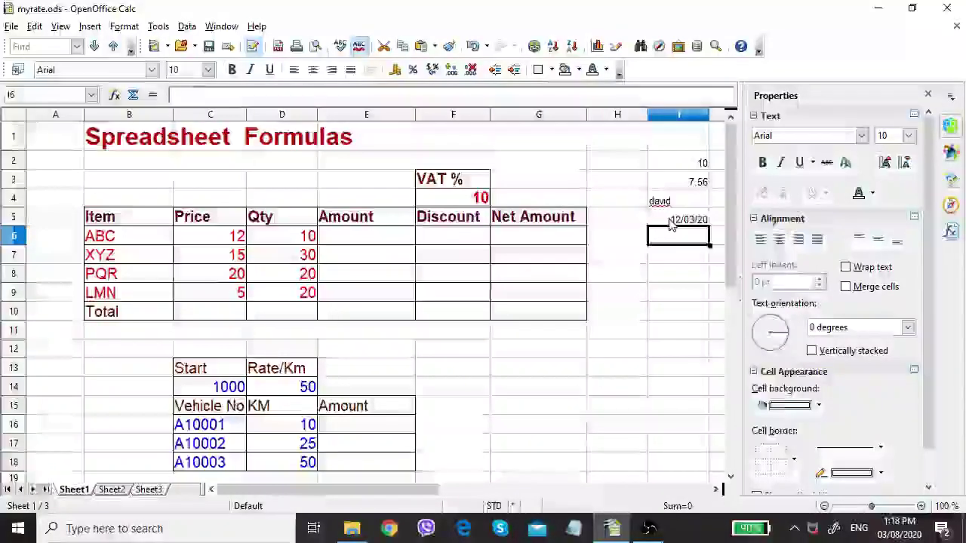
pyautogui.click(674, 167)
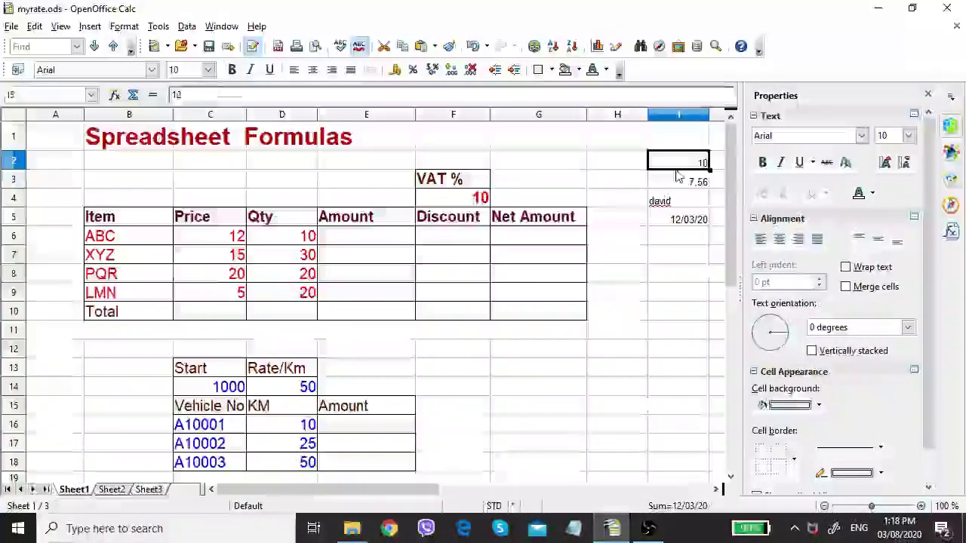
pyautogui.doubleClick(675, 195)
pyautogui.click(668, 221)
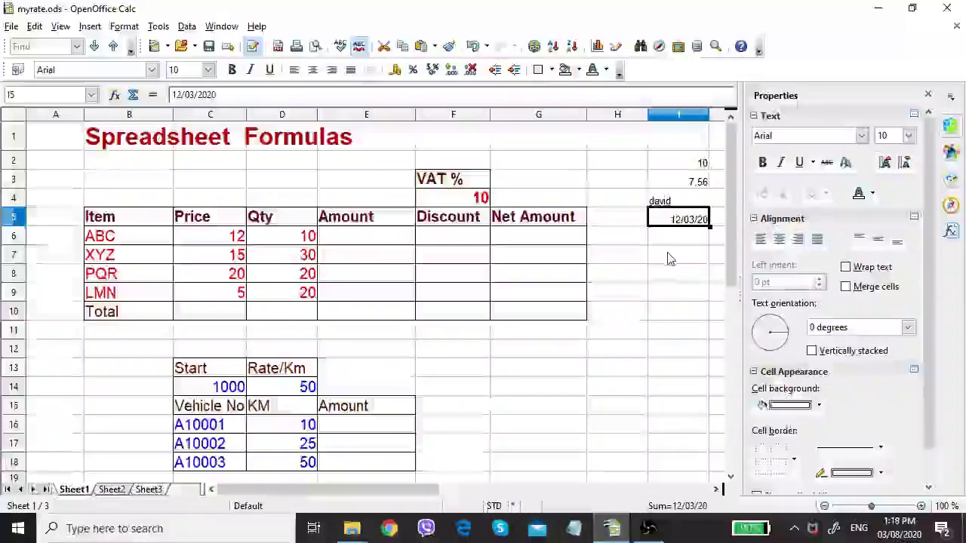
pyautogui.click(668, 254)
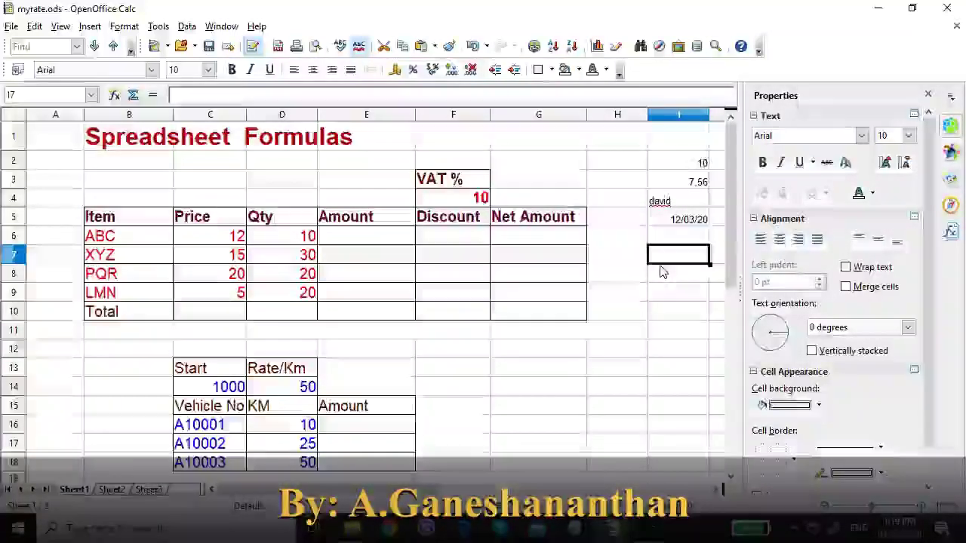
# Enter the formula =500+600+20-900 in I7 so it shows 220
pyautogui.write('=')
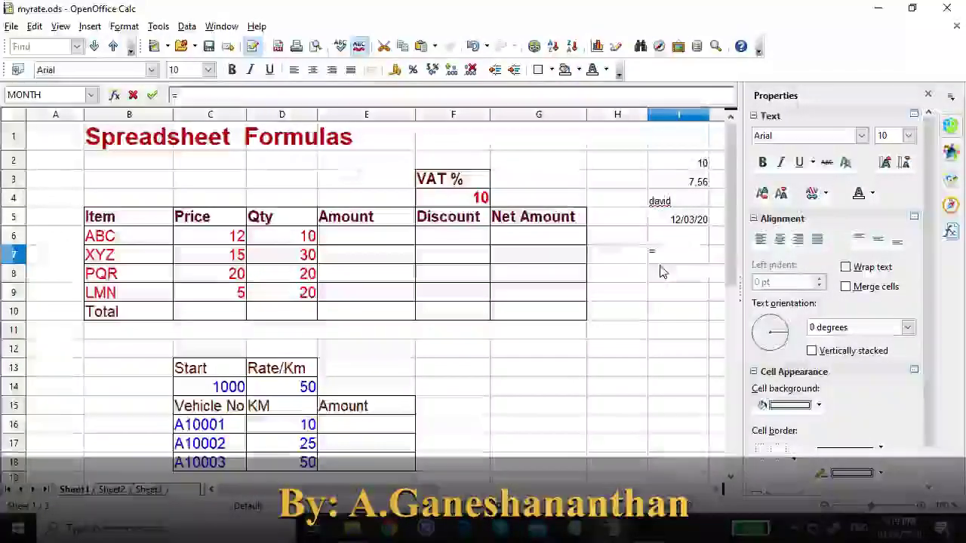
pyautogui.write('500')
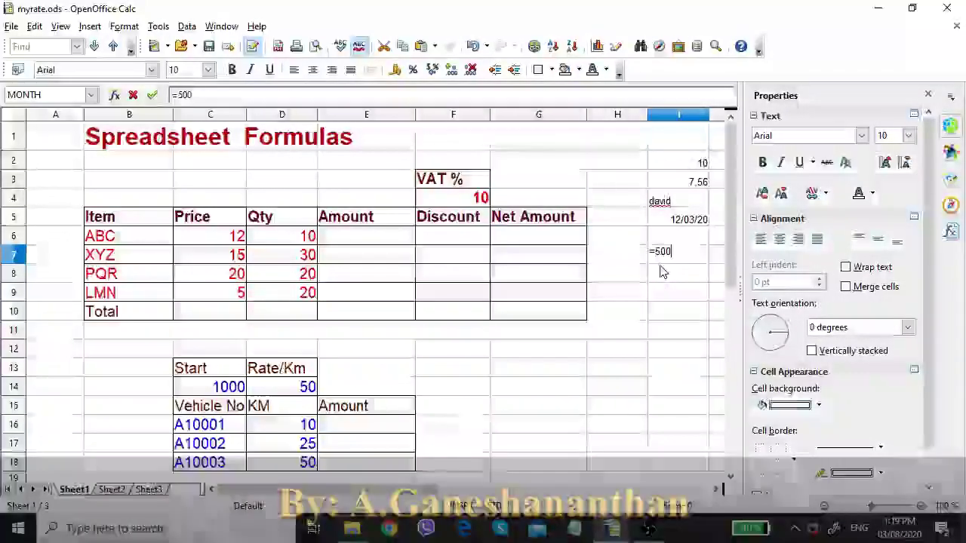
pyautogui.write('+600')
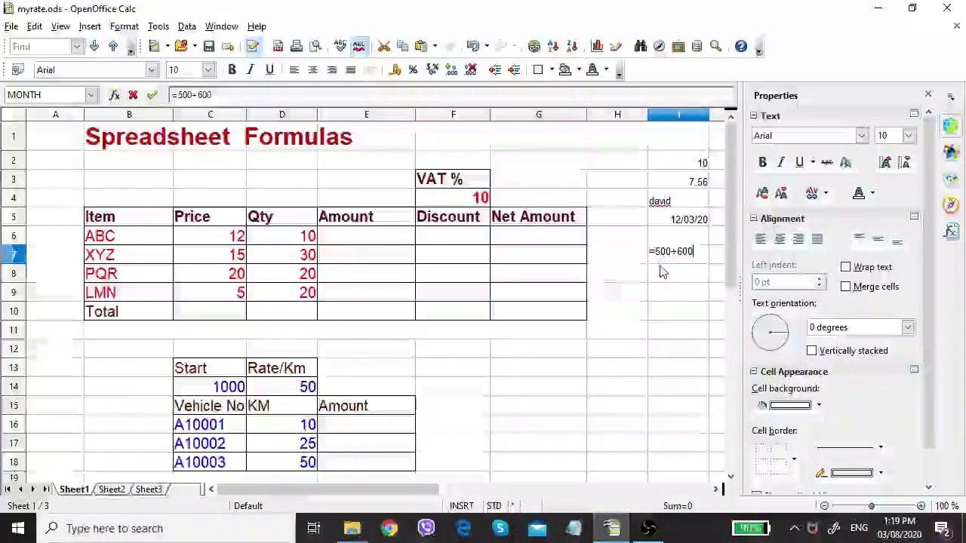
pyautogui.write('+')
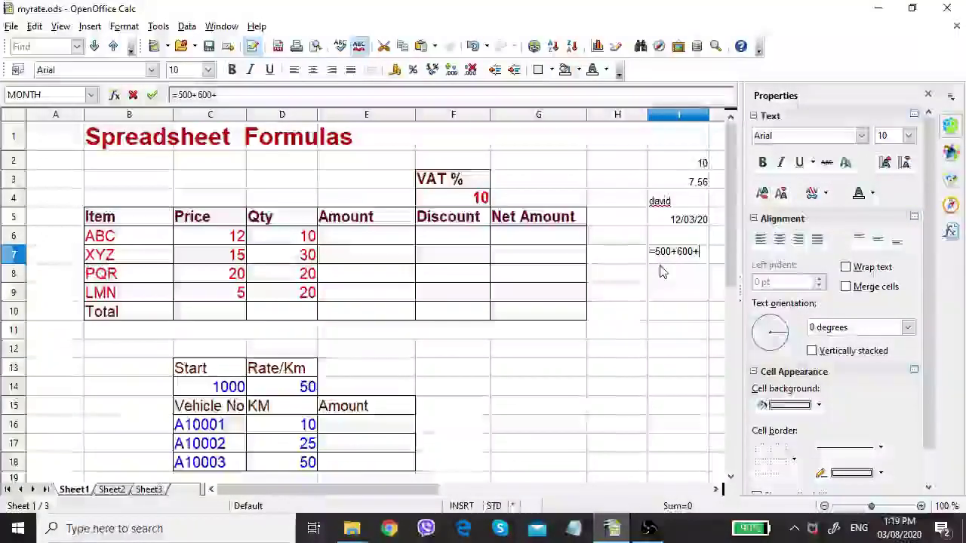
pyautogui.write('20-')
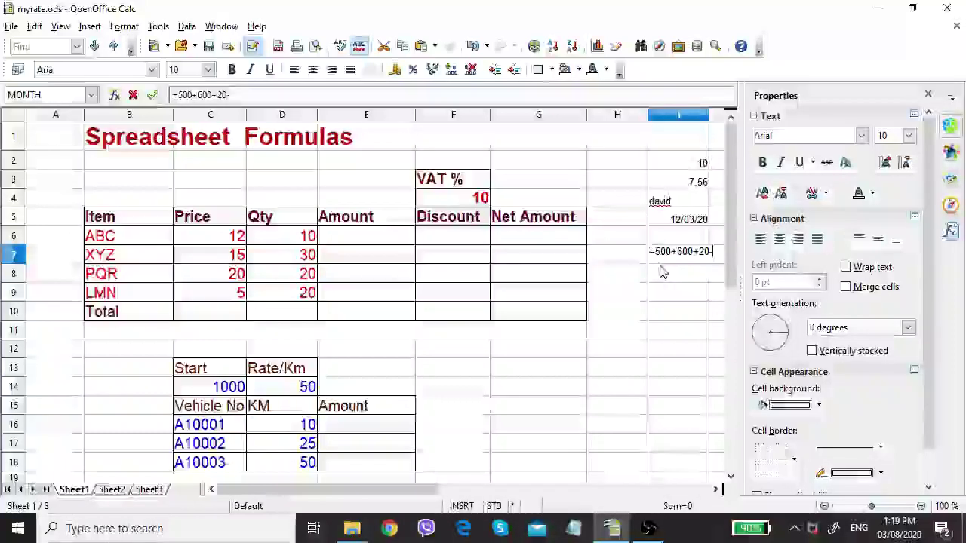
pyautogui.write('90')
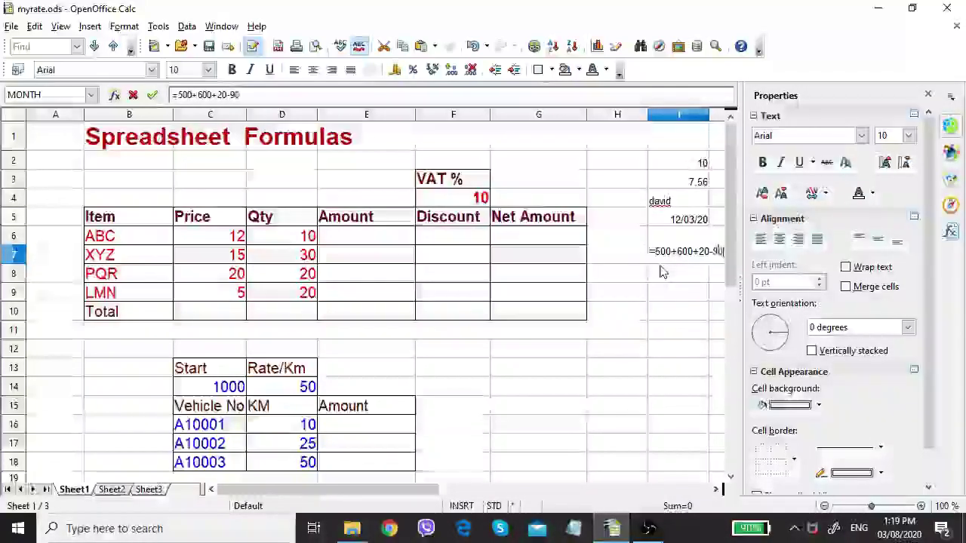
pyautogui.write('0')
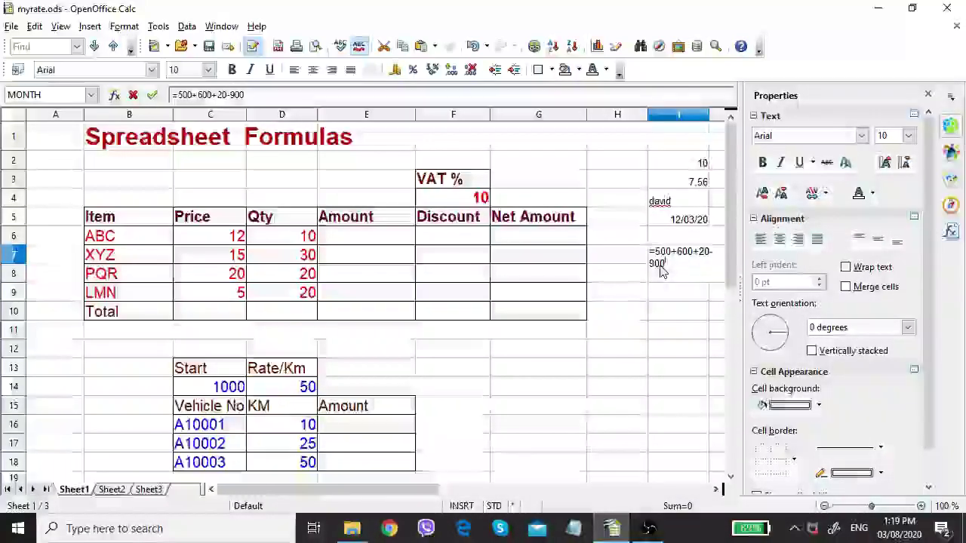
pyautogui.press('Return')
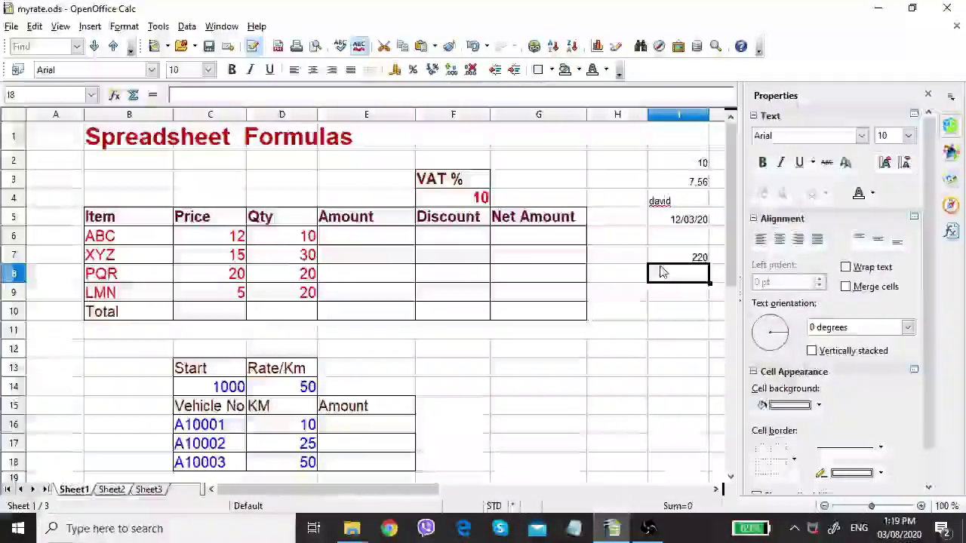
# Inspect the values in I2–I4 and the formula in I7 without changing them
pyautogui.click(675, 256)
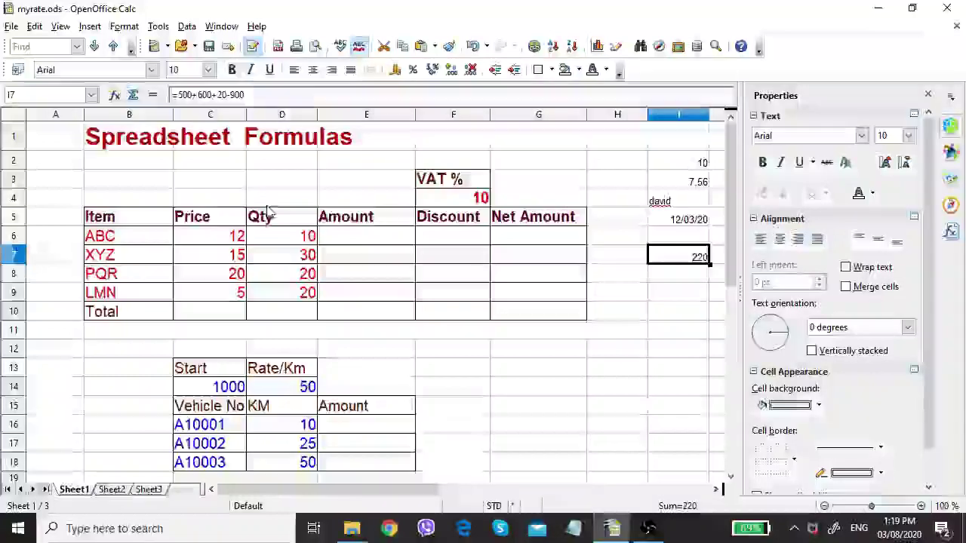
pyautogui.click(668, 336)
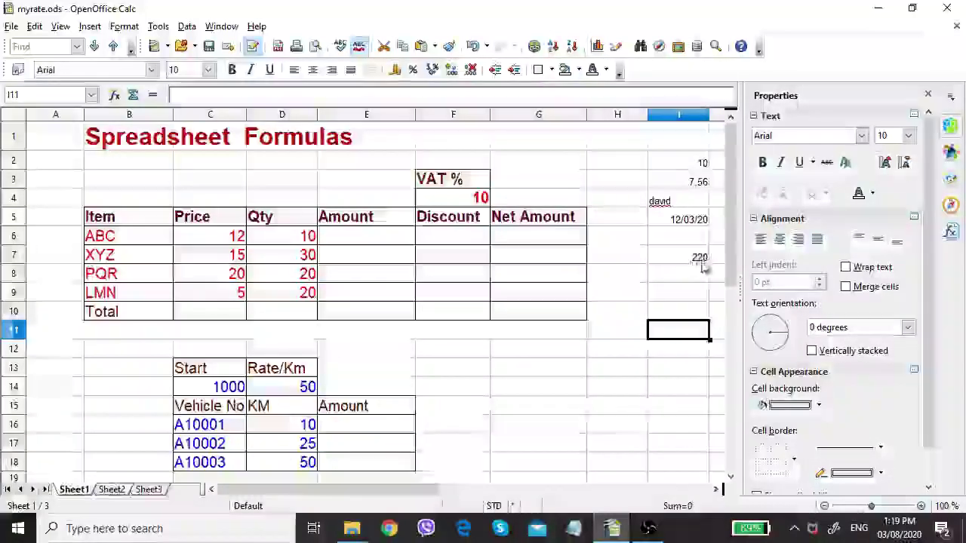
pyautogui.click(677, 160)
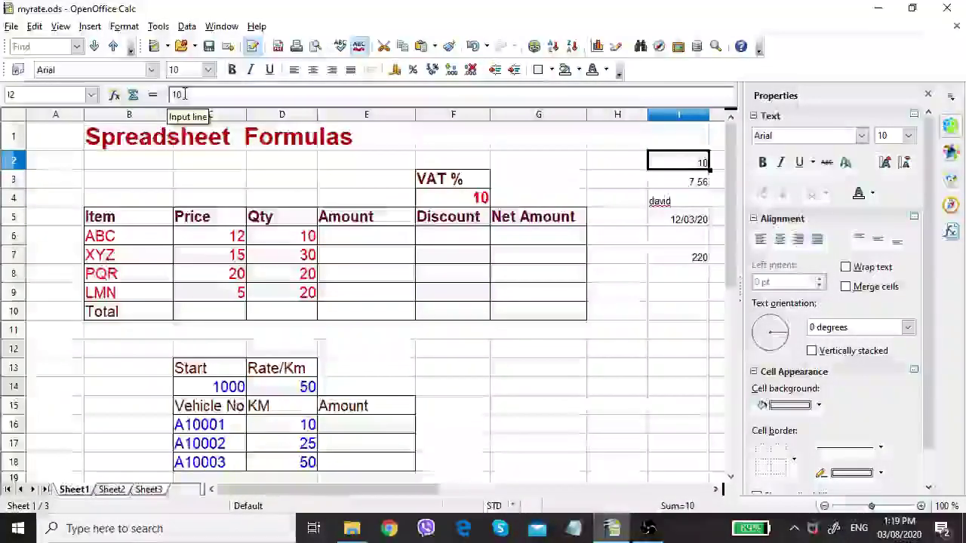
pyautogui.doubleClick(181, 94)
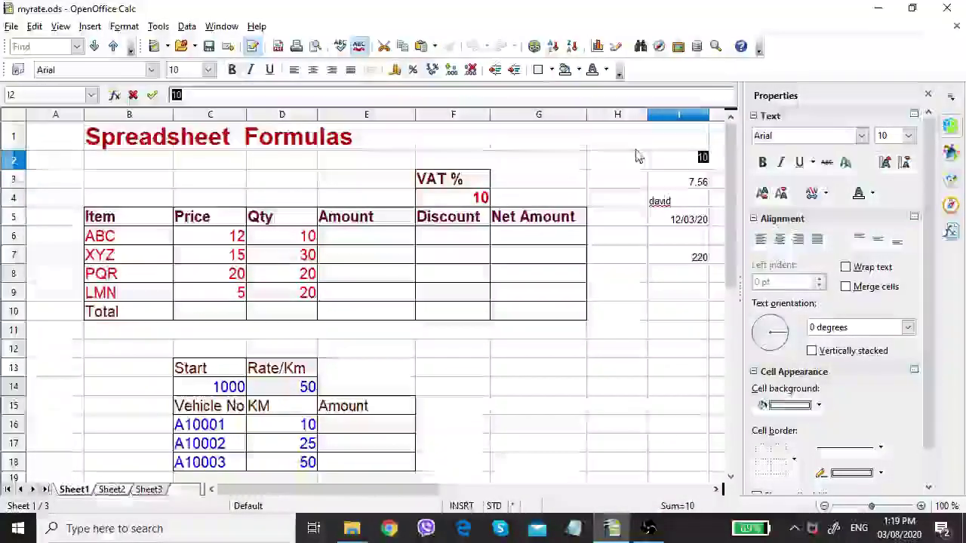
pyautogui.click(664, 177)
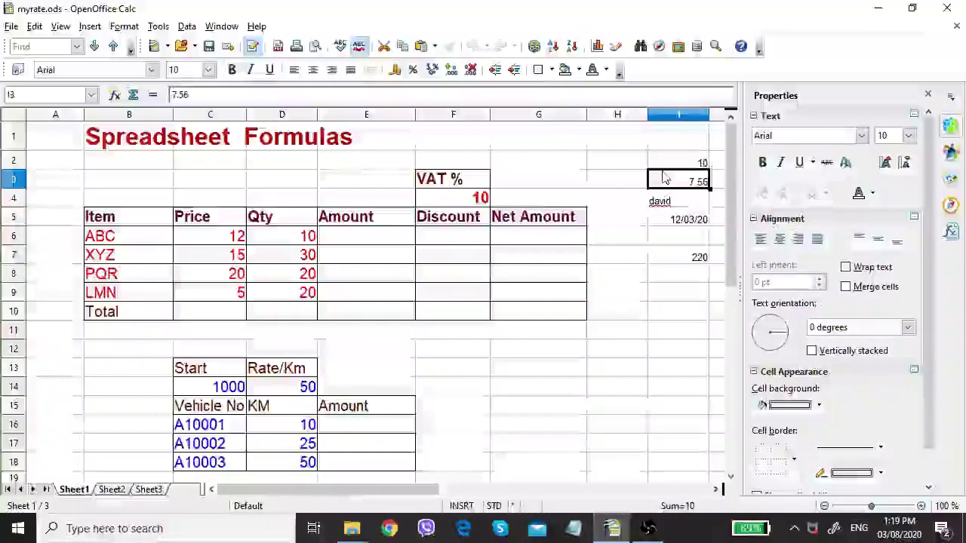
pyautogui.press('Down')
pyautogui.press('Up')
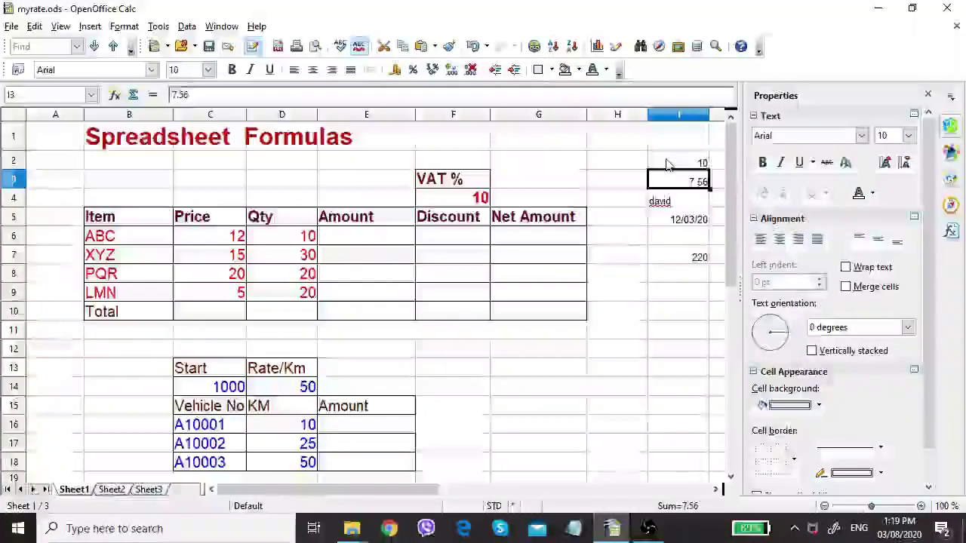
pyautogui.click(679, 162)
pyautogui.click(678, 257)
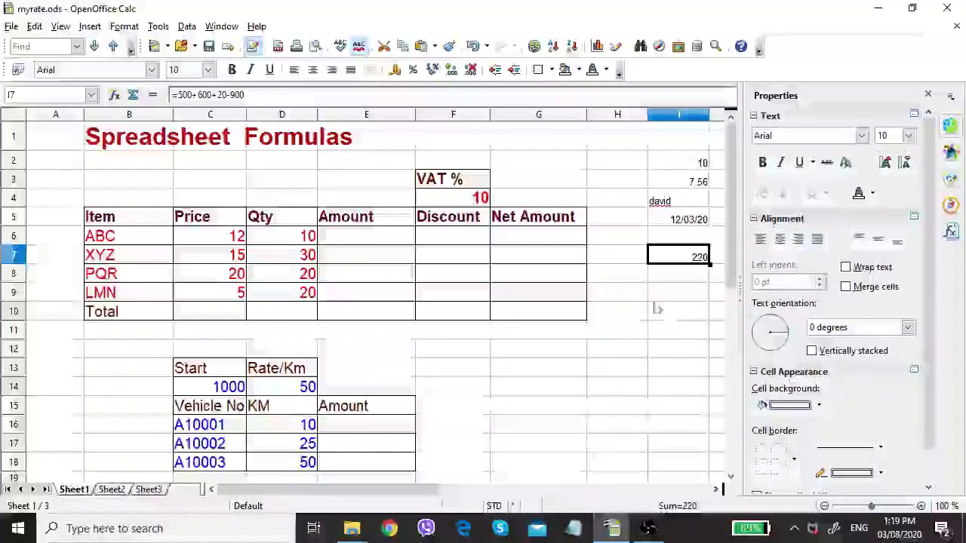
pyautogui.doubleClick(653, 275)
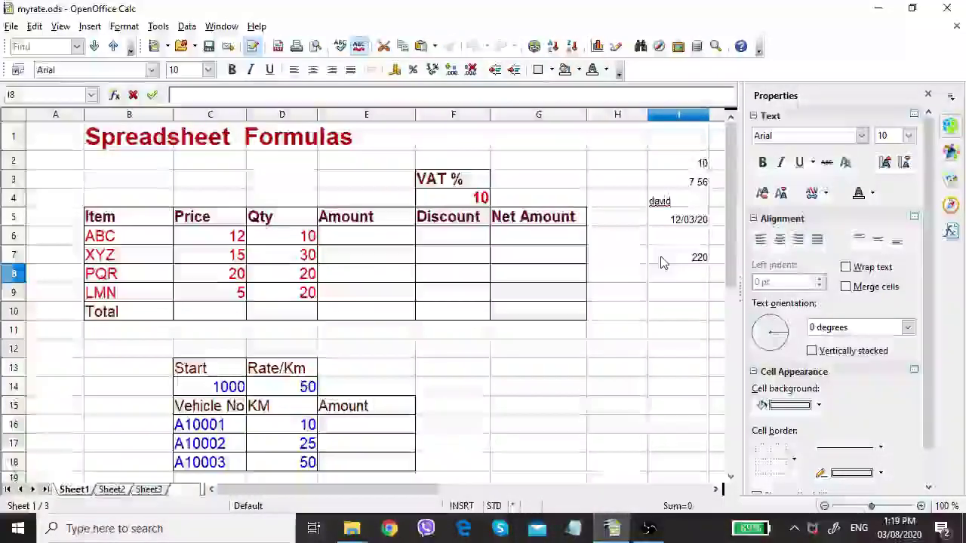
pyautogui.tripleClick(663, 258)
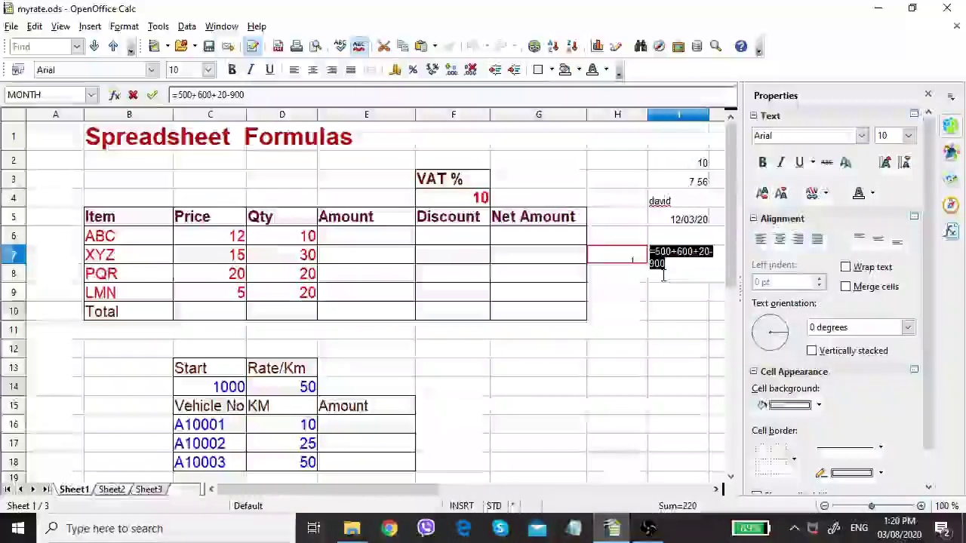
pyautogui.click(662, 276)
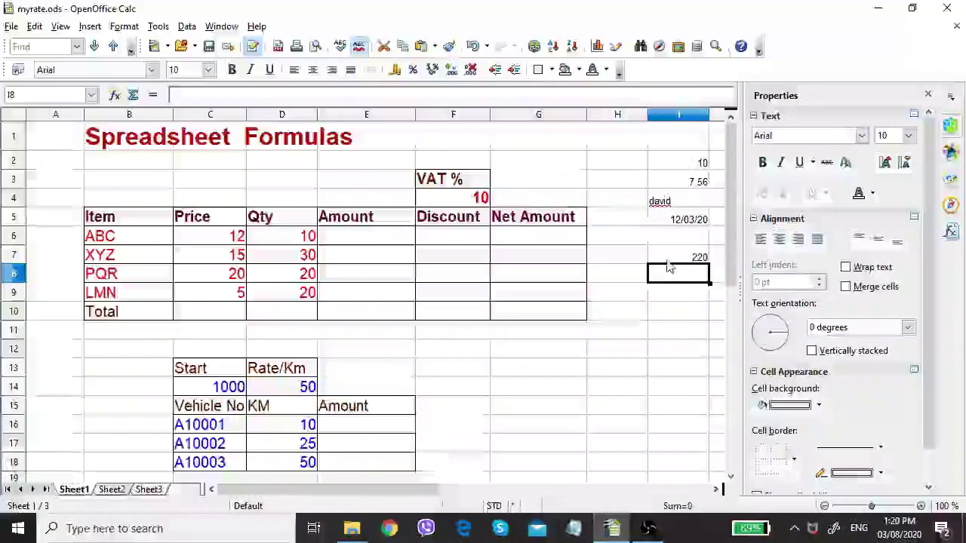
# Append a reference to I9 to I7's formula, producing a #NAME? error
pyautogui.click(665, 261)
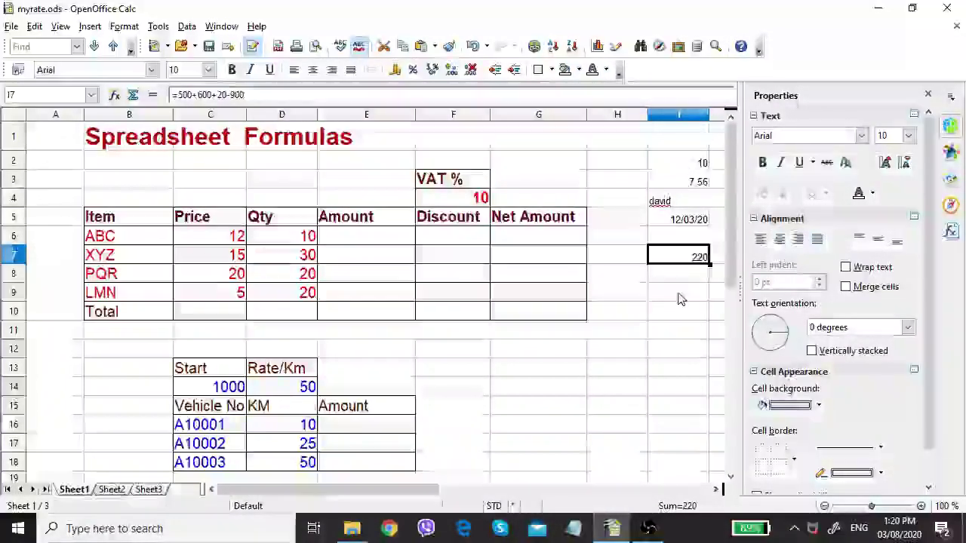
pyautogui.click(679, 295)
pyautogui.tripleClick(674, 260)
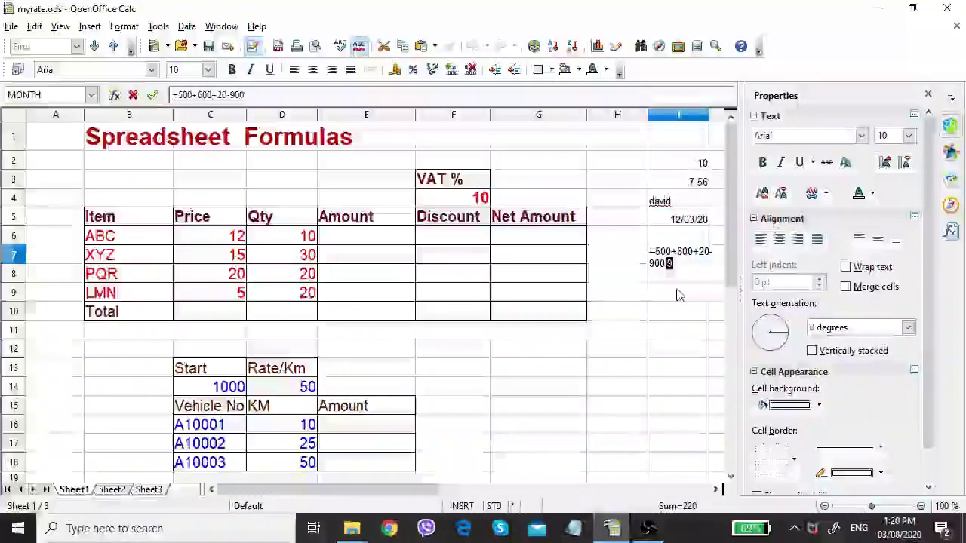
pyautogui.click(679, 294)
pyautogui.press('Return')
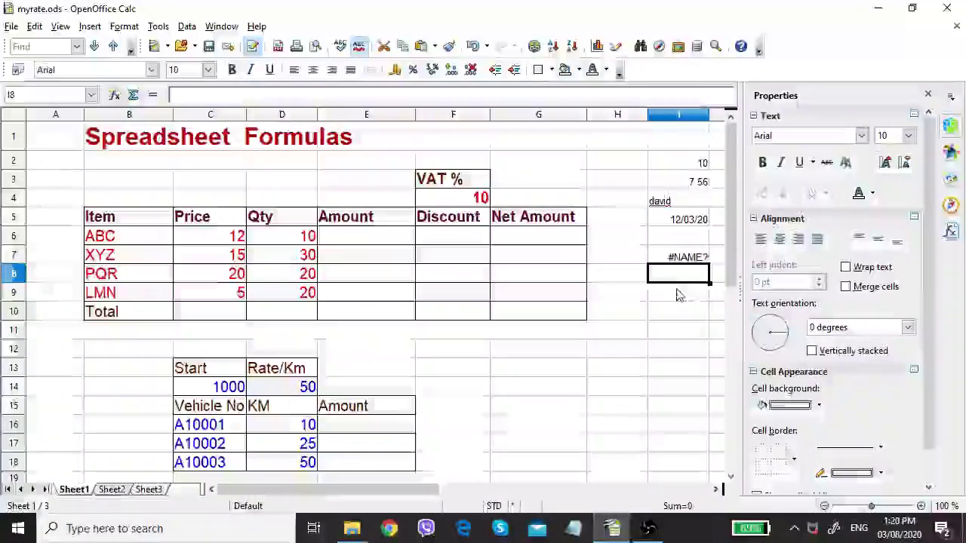
# Delete the broken #NAME? formula from I7, leaving the cell empty
pyautogui.click(682, 260)
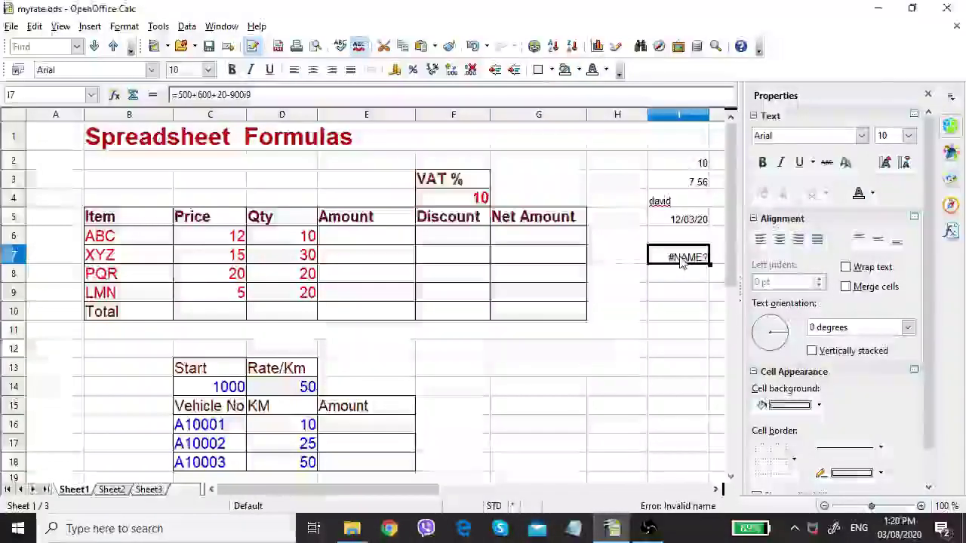
pyautogui.press('BackSpace')
pyautogui.press('Return')
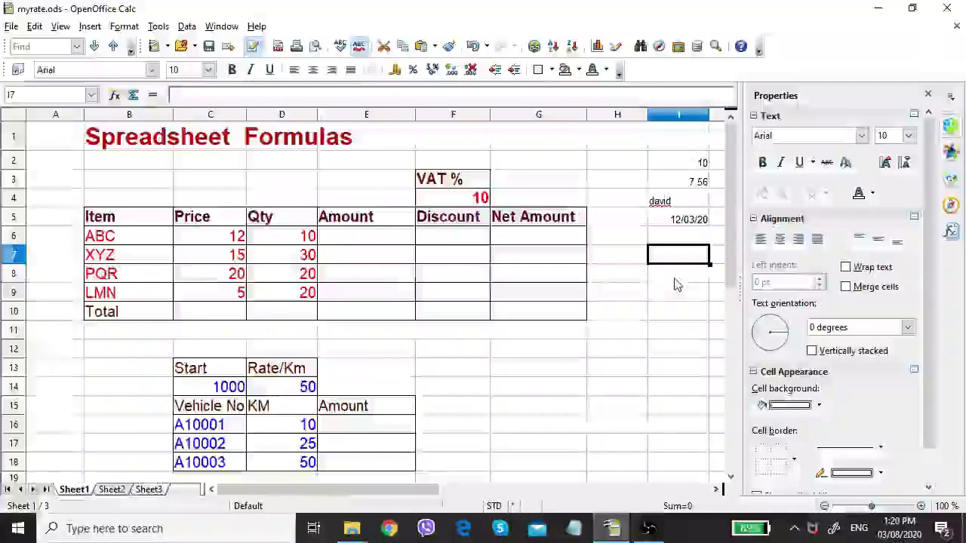
pyautogui.click(673, 271)
pyautogui.click(669, 257)
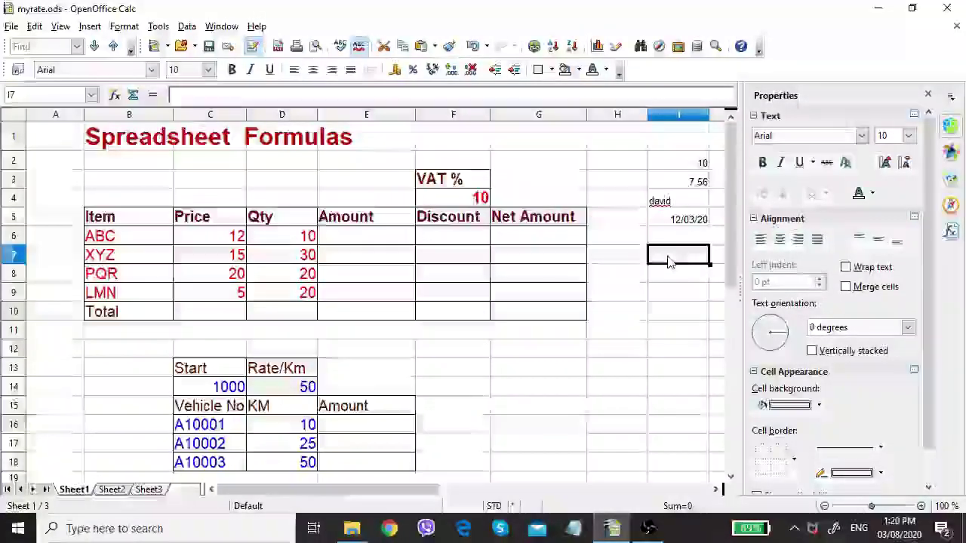
# Build =I2*I3 in I7 by pointing at the cells, giving 75.6
pyautogui.write('=')
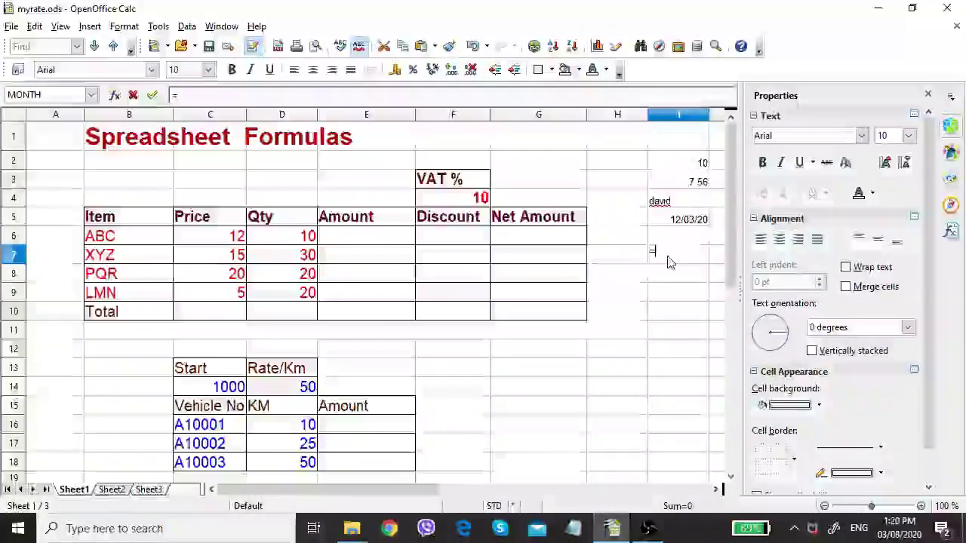
pyautogui.click(683, 164)
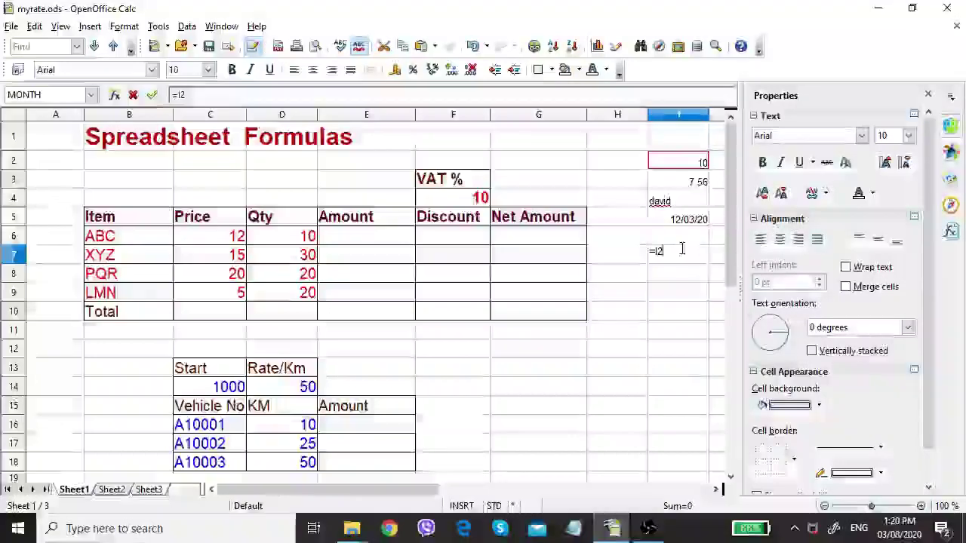
pyautogui.write('*')
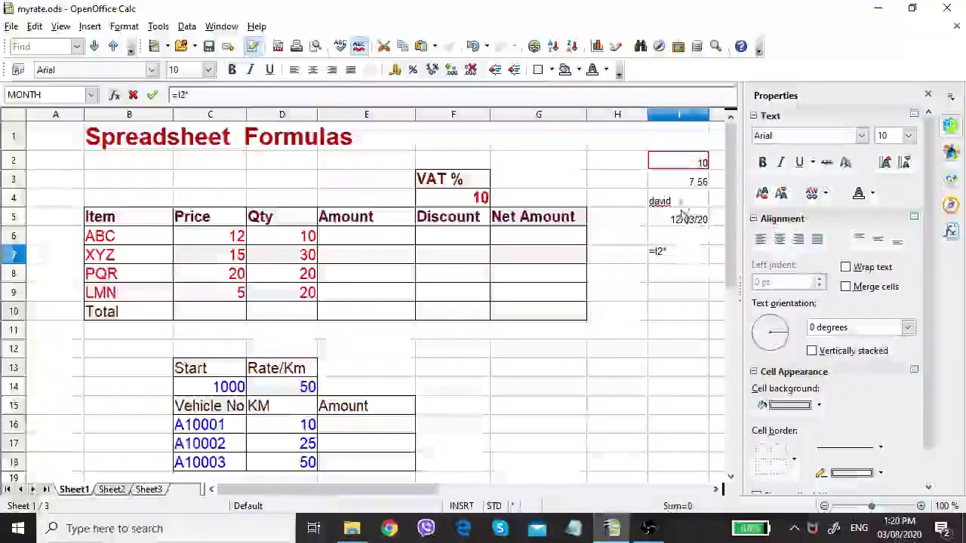
pyautogui.click(679, 181)
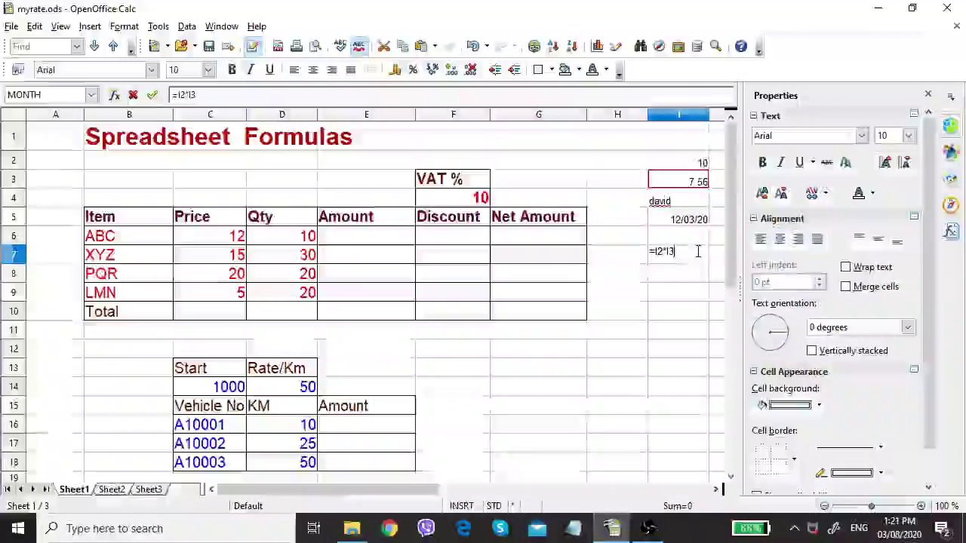
pyautogui.press('Return')
pyautogui.click(676, 259)
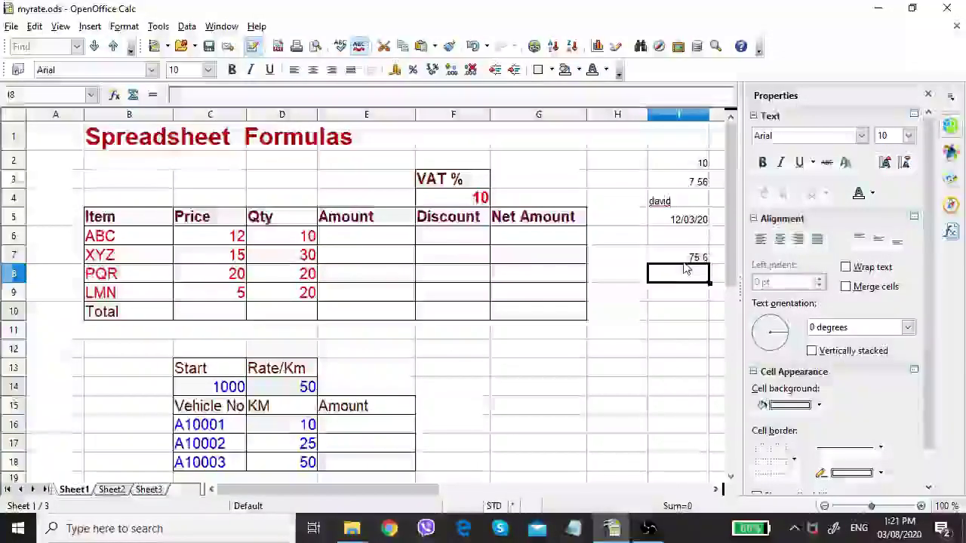
# Change I2 from 10 to 20 and confirm I7 recalculates to 151.2
pyautogui.click(675, 164)
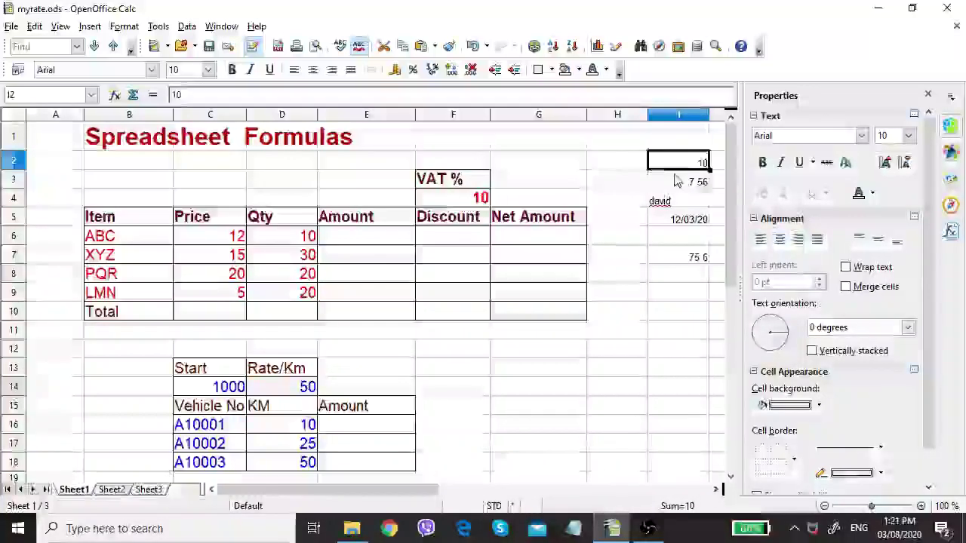
pyautogui.click(677, 180)
pyautogui.click(677, 165)
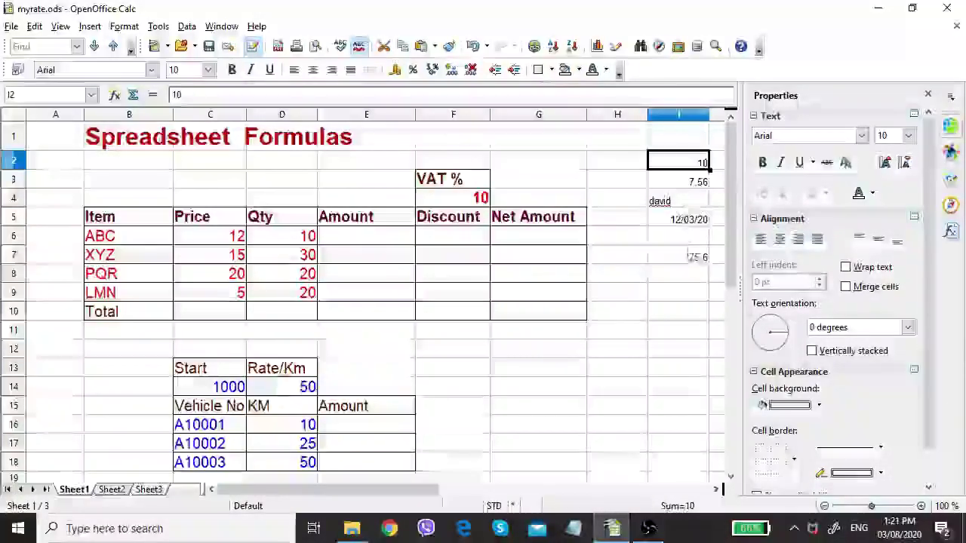
pyautogui.click(689, 256)
pyautogui.click(689, 163)
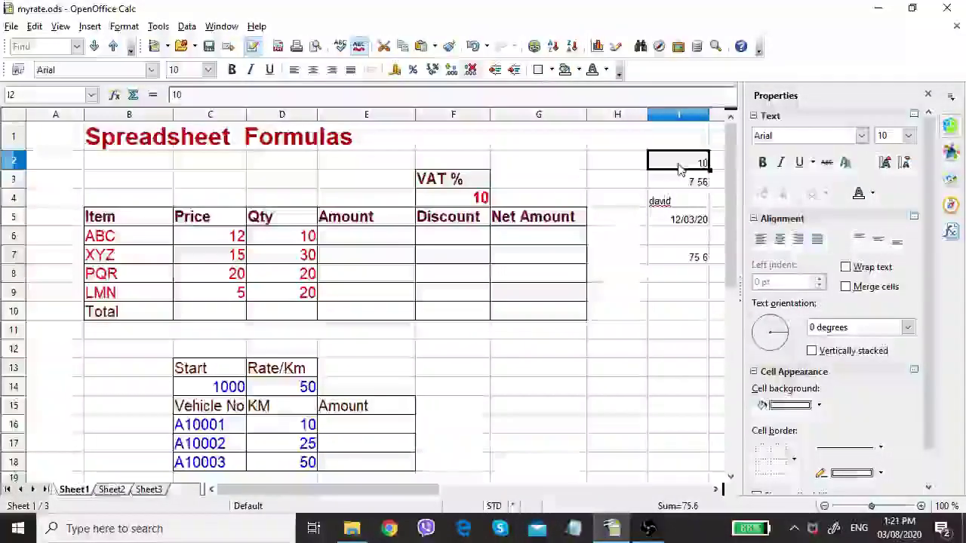
pyautogui.click(677, 259)
pyautogui.click(688, 163)
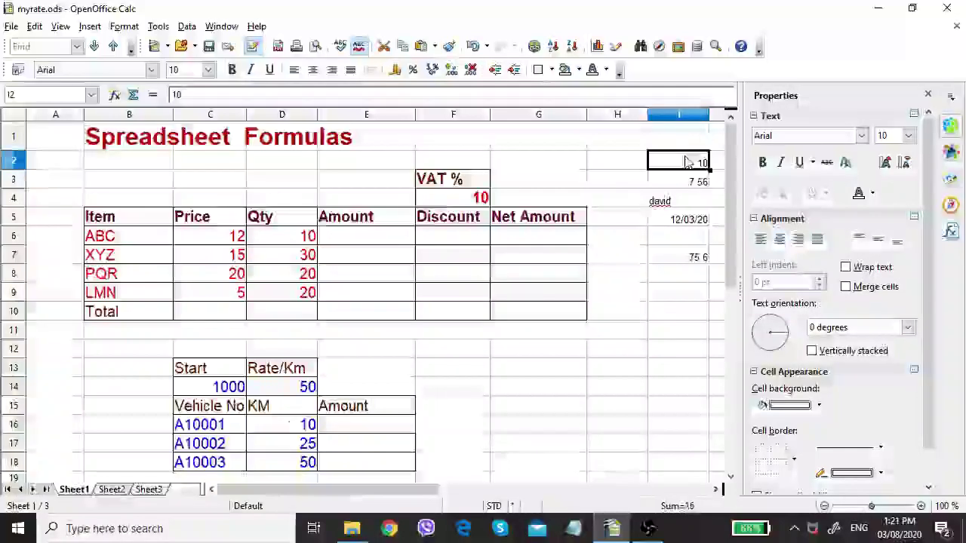
pyautogui.write('20')
pyautogui.press('Return')
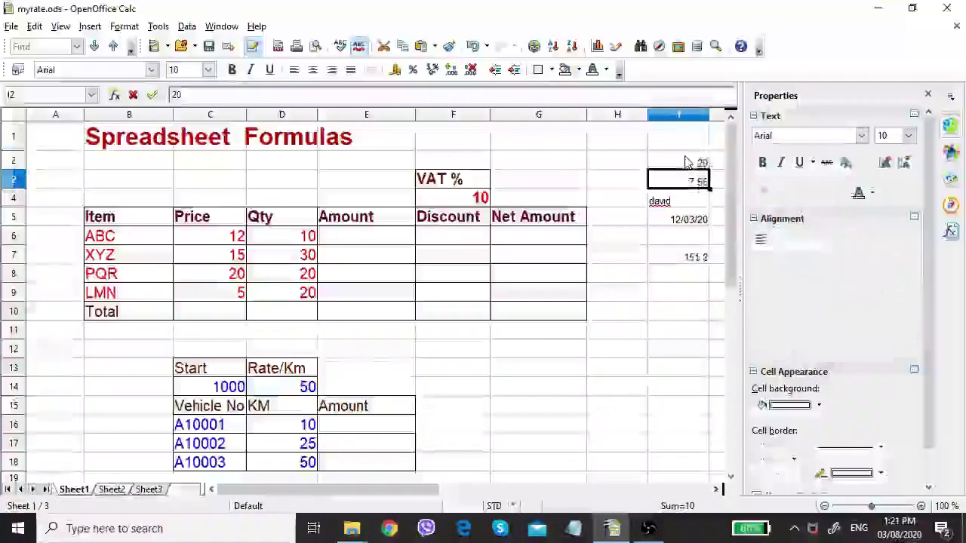
pyautogui.click(677, 259)
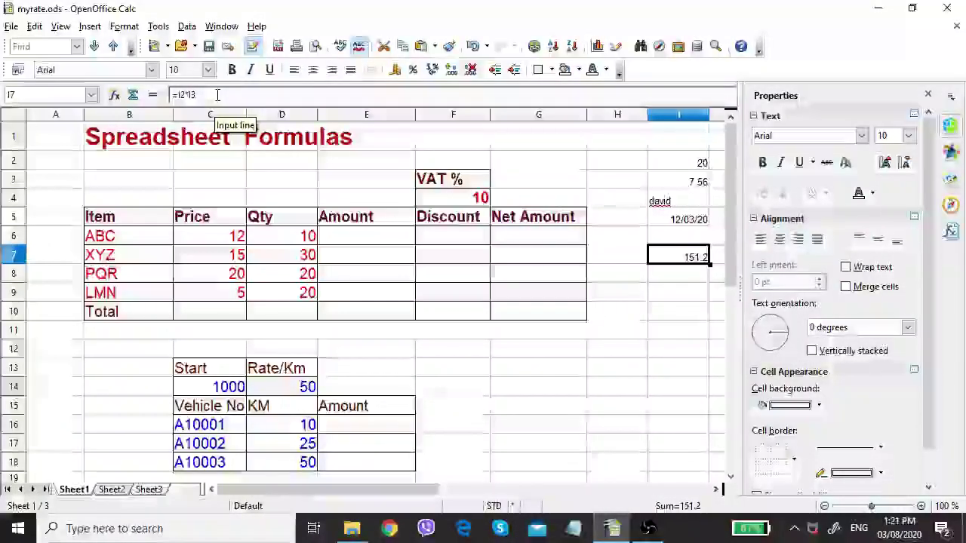
pyautogui.click(661, 277)
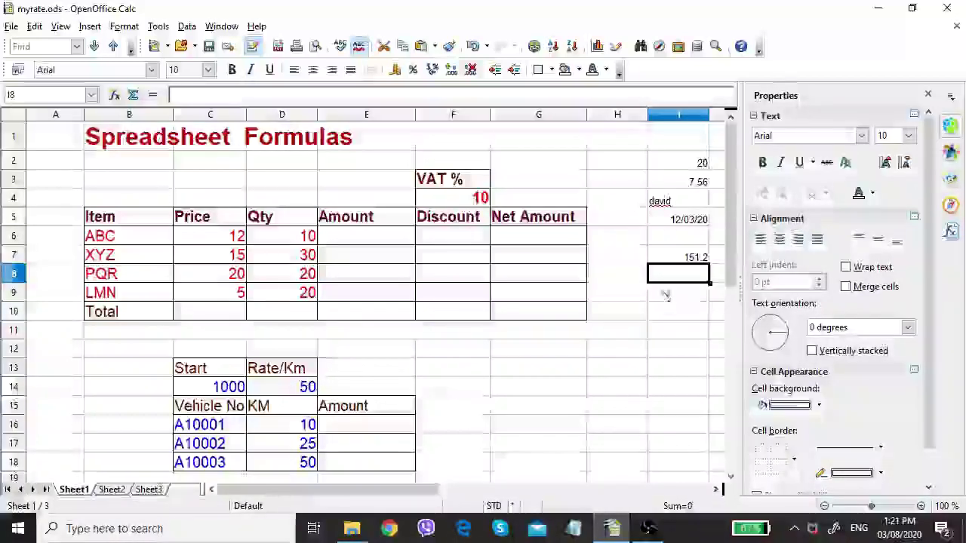
pyautogui.click(675, 170)
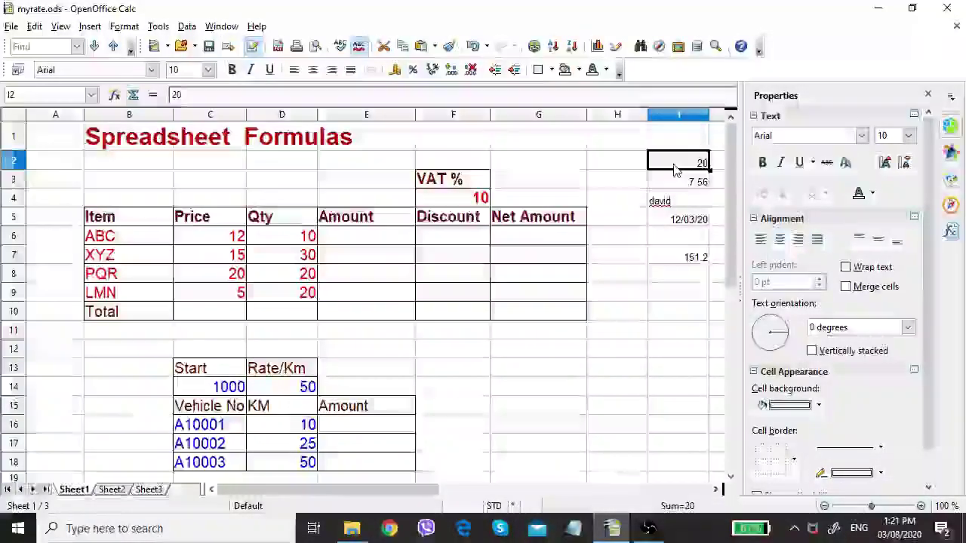
pyautogui.click(677, 182)
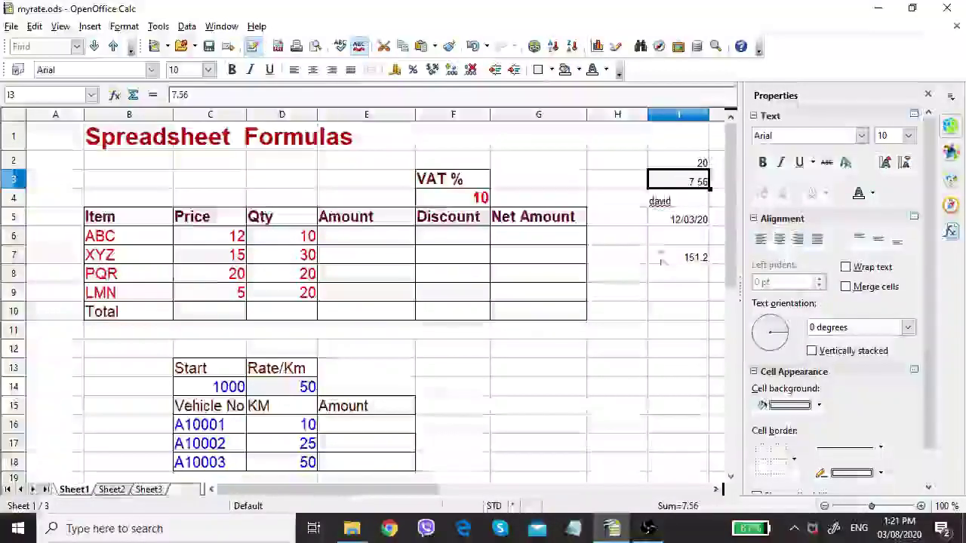
pyautogui.click(660, 200)
pyautogui.click(668, 220)
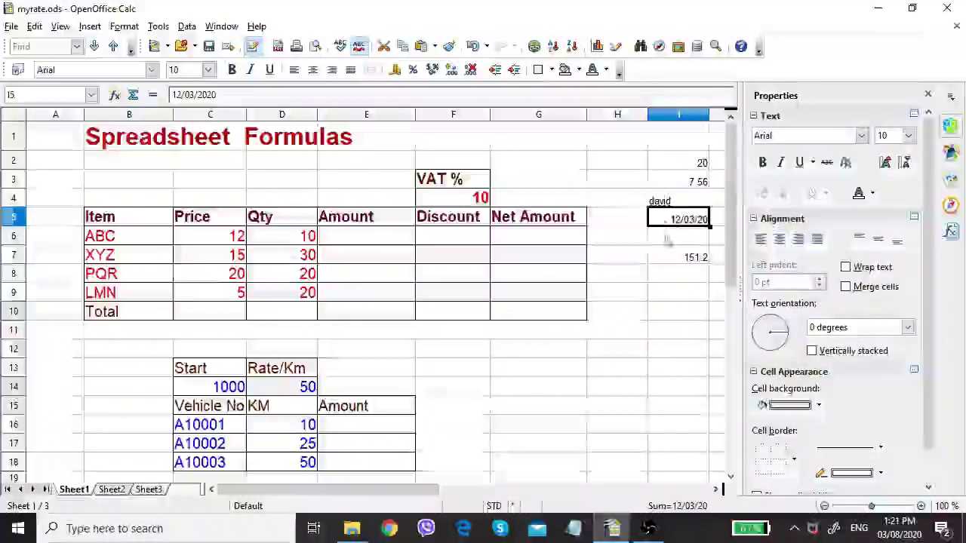
pyautogui.click(673, 257)
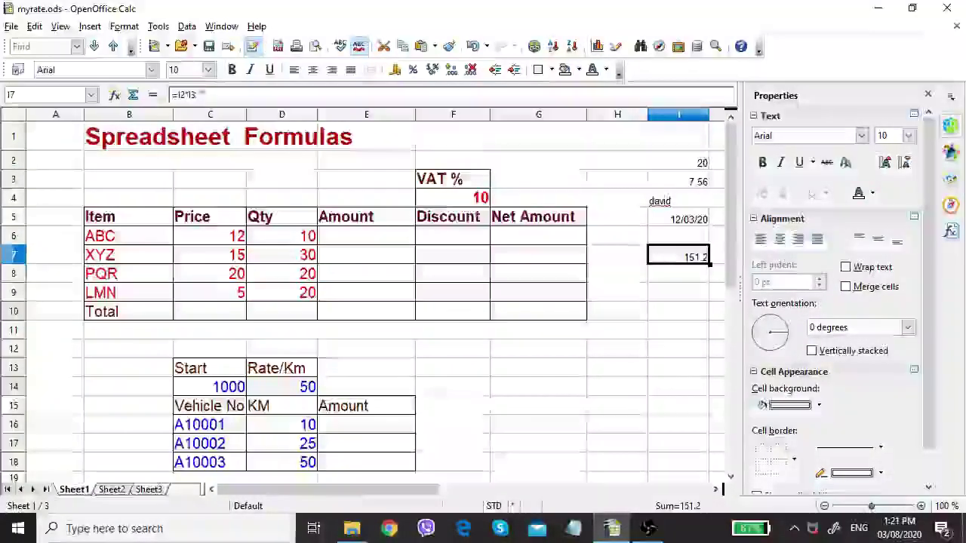
pyautogui.click(202, 94)
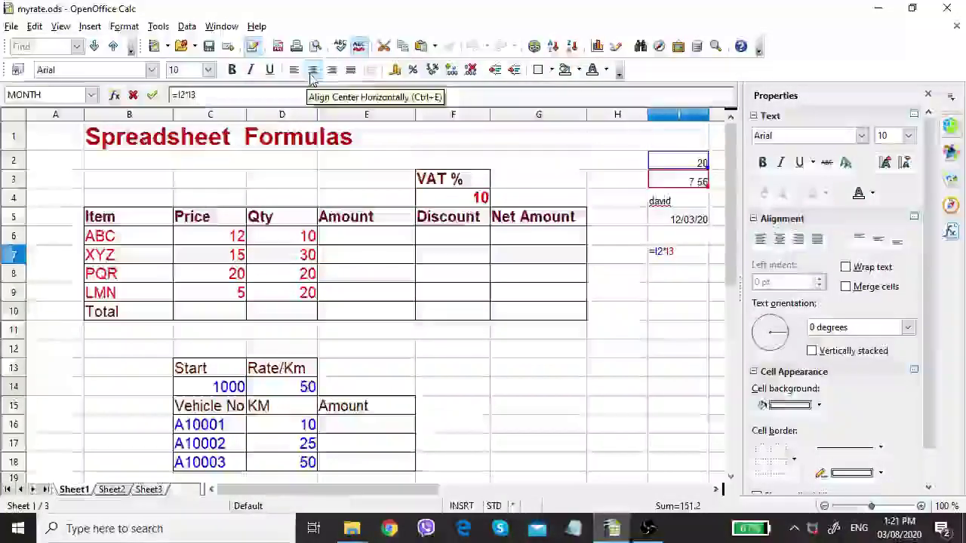
pyautogui.click(684, 281)
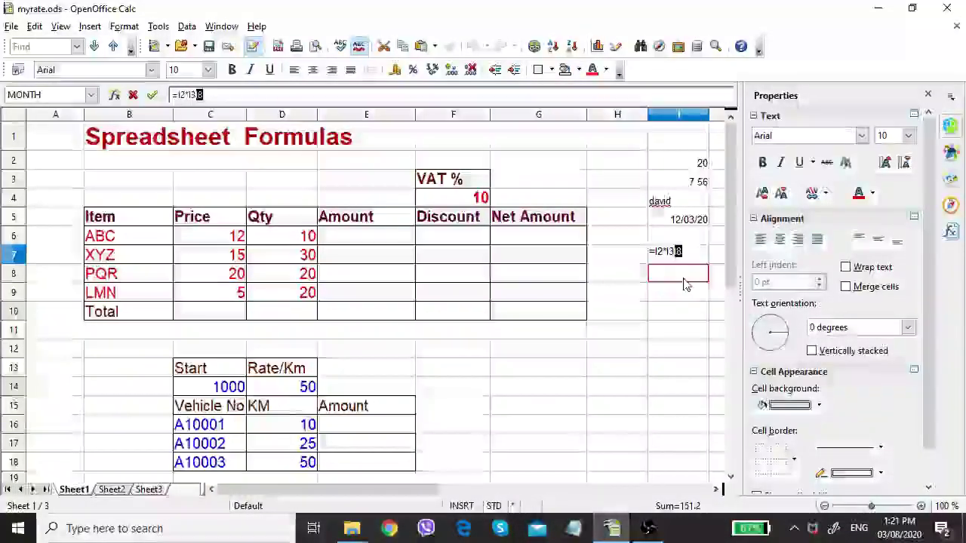
pyautogui.press('Escape')
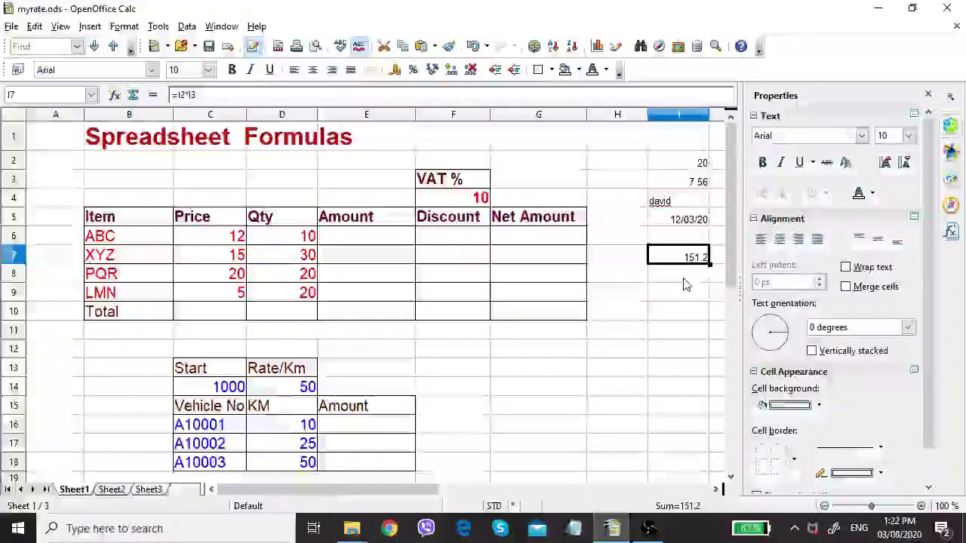
pyautogui.click(683, 294)
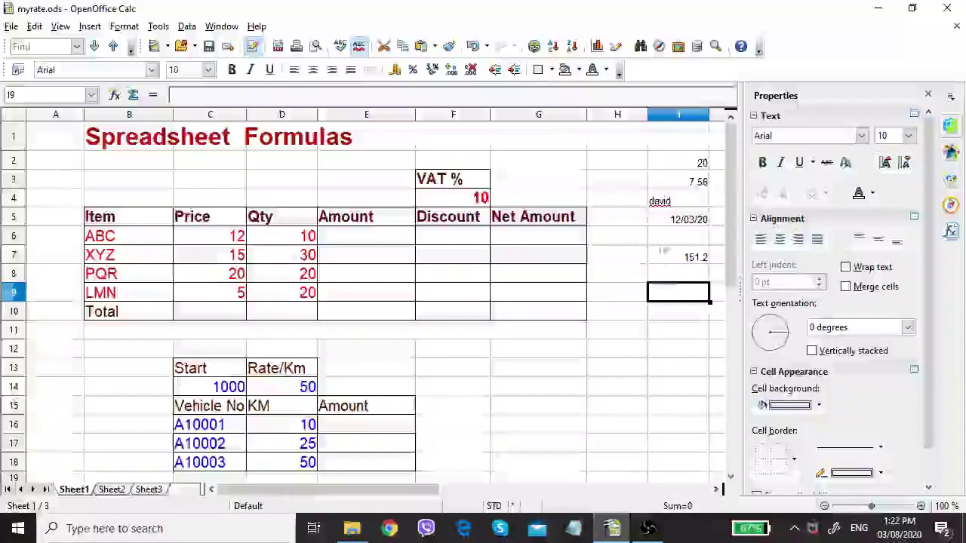
pyautogui.click(668, 200)
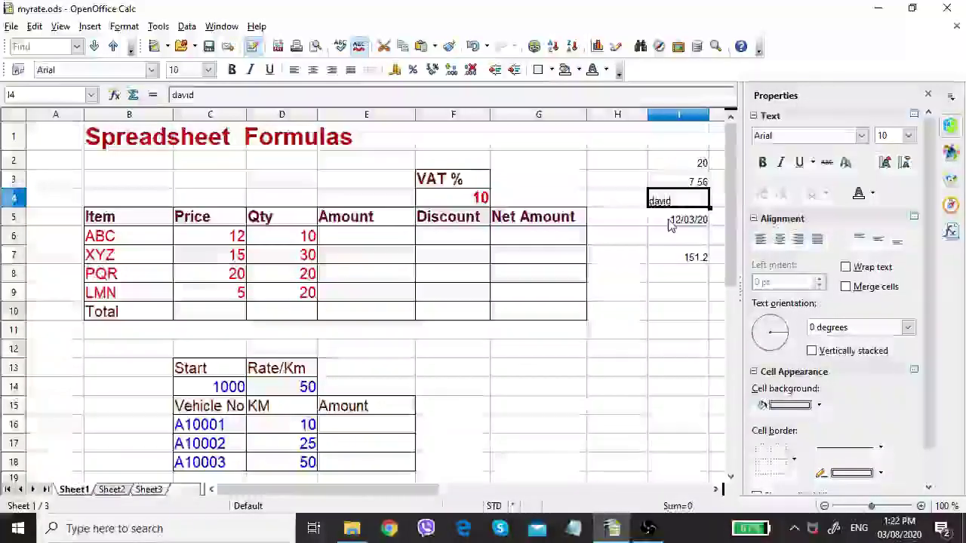
pyautogui.click(679, 217)
pyautogui.click(670, 185)
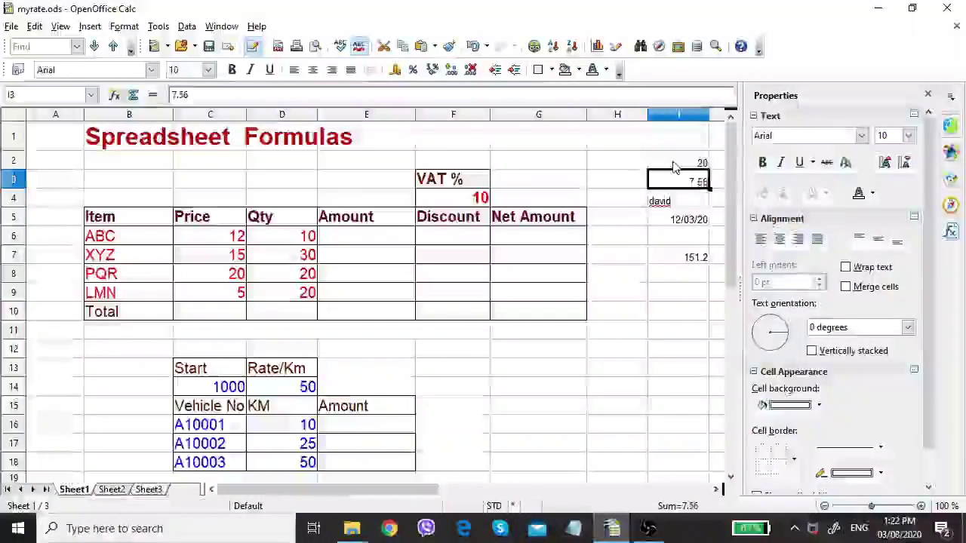
pyautogui.press('Up')
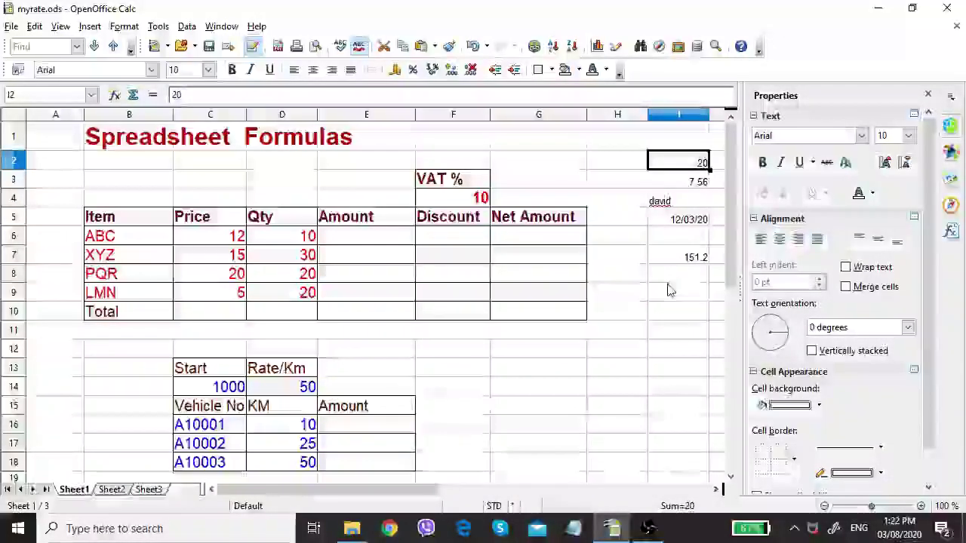
pyautogui.click(668, 292)
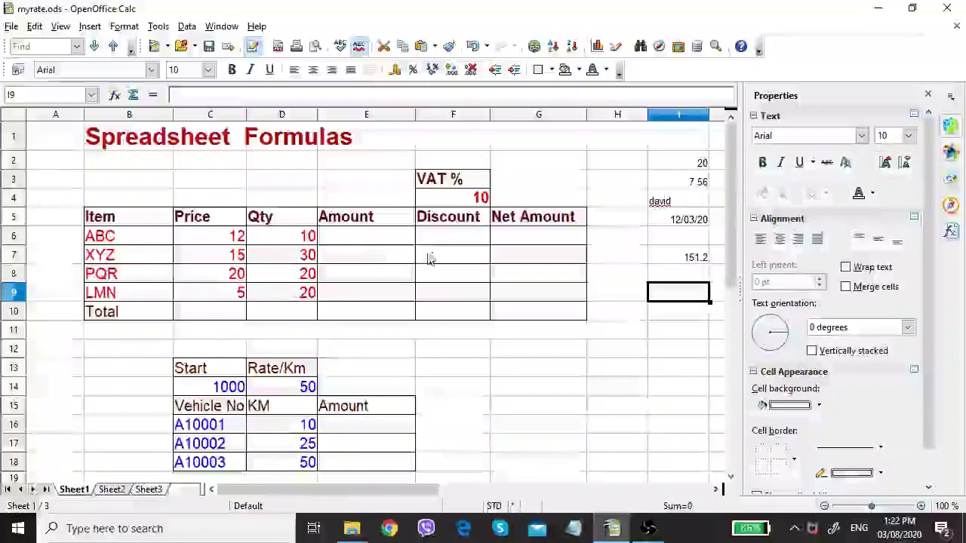
pyautogui.click(377, 240)
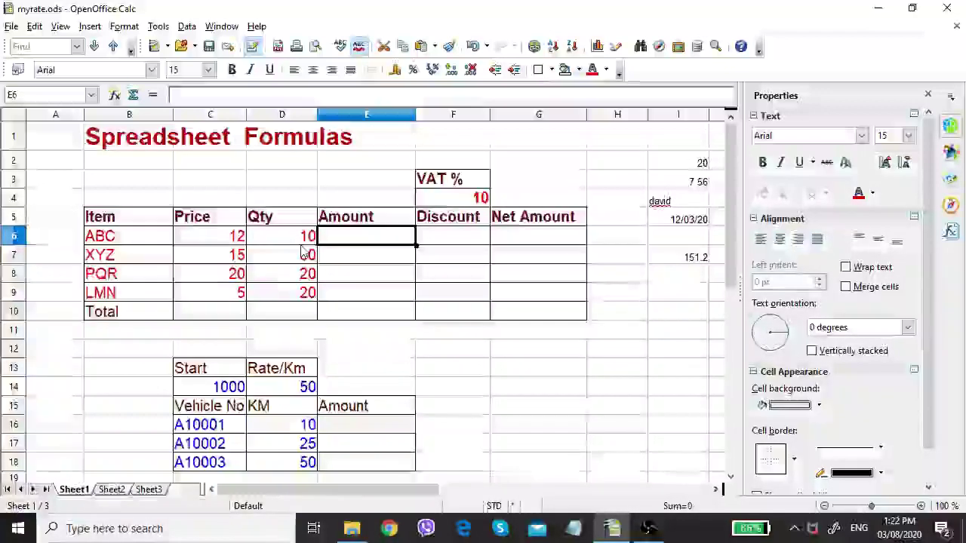
# Enter =C6*D6 in E6 to get ABC's amount of 120
pyautogui.write('=')
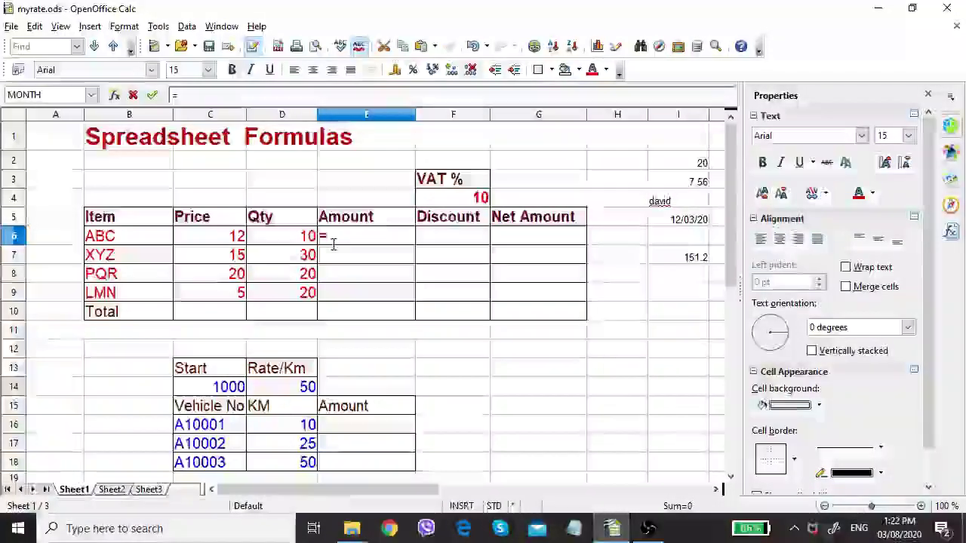
pyautogui.click(194, 243)
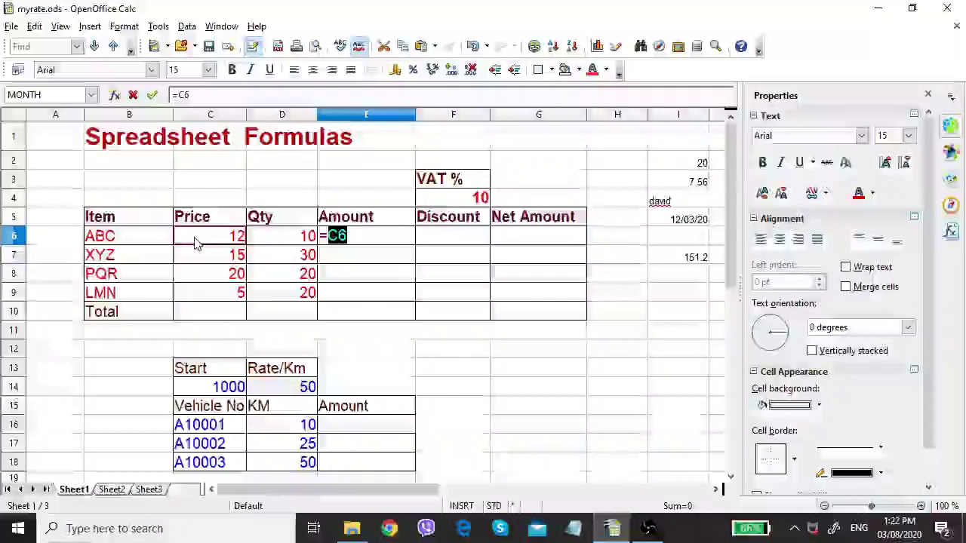
pyautogui.write('*')
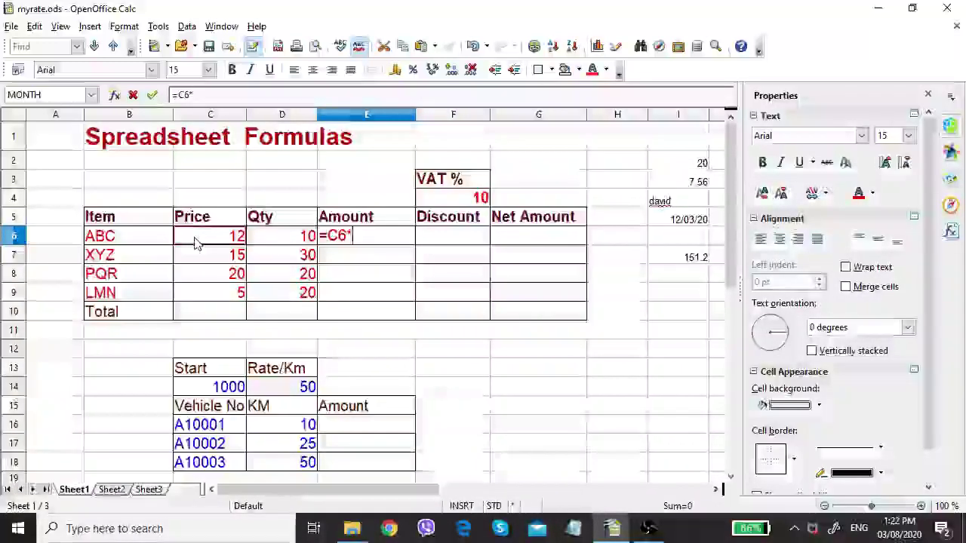
pyautogui.click(270, 243)
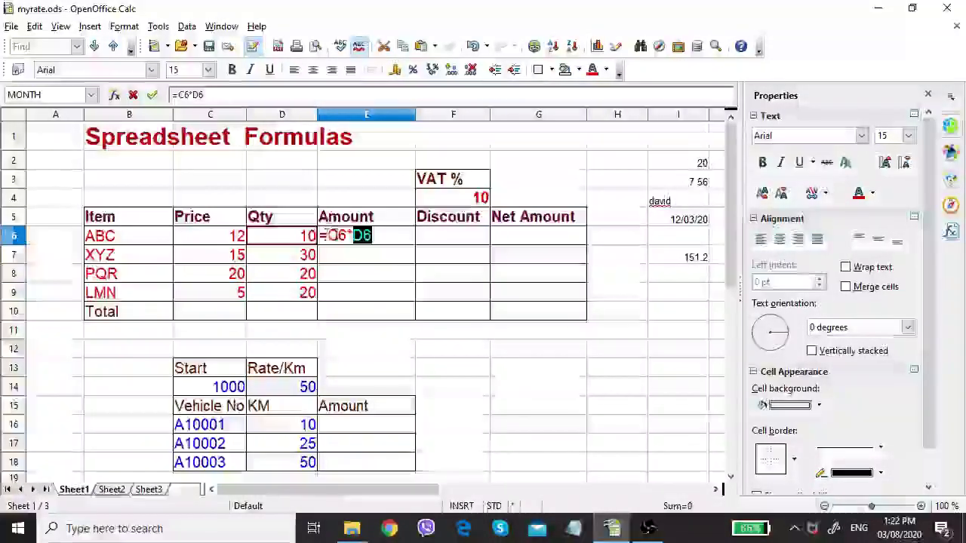
pyautogui.press('Return')
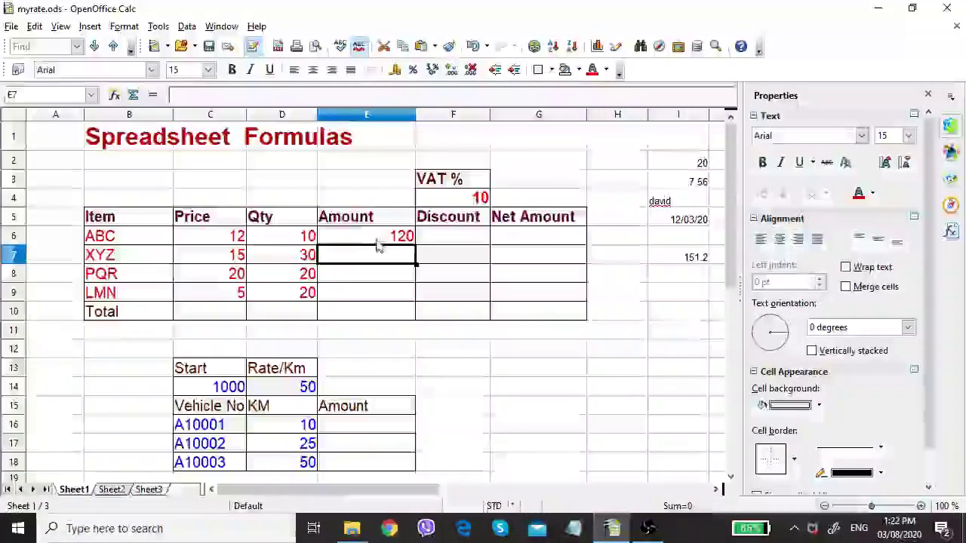
pyautogui.click(377, 240)
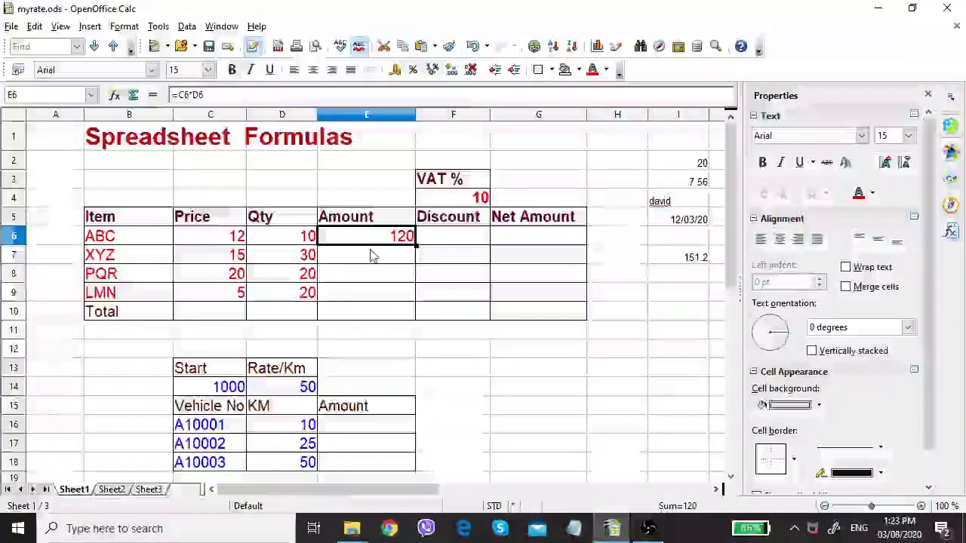
# Compare E6's formula with the still-empty Amount cells for XYZ and PQR
pyautogui.click(369, 256)
pyautogui.click(370, 240)
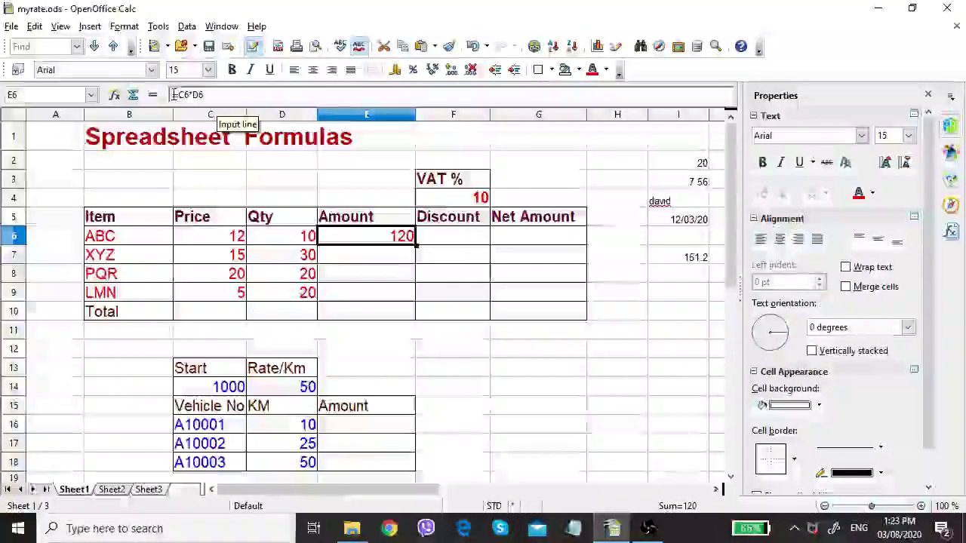
pyautogui.click(394, 260)
pyautogui.click(379, 243)
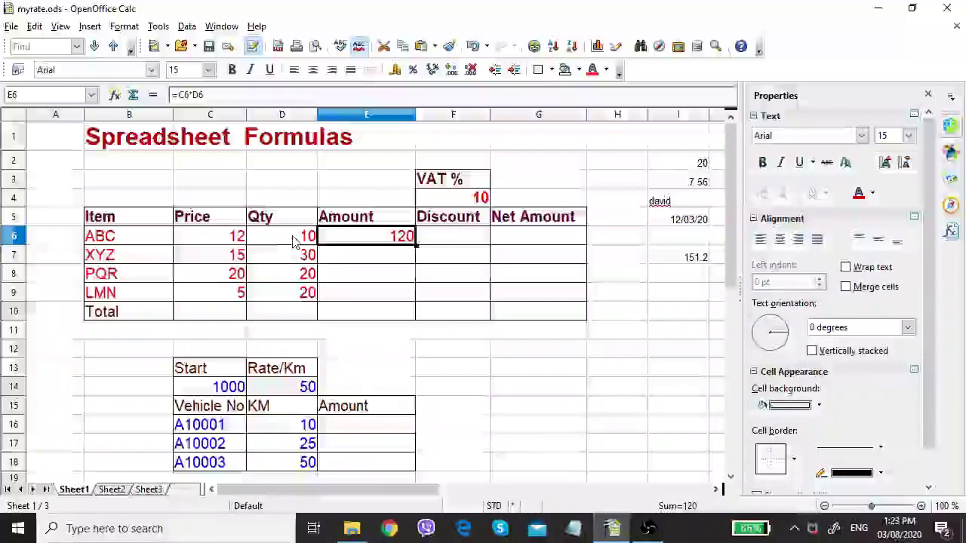
pyautogui.click(328, 256)
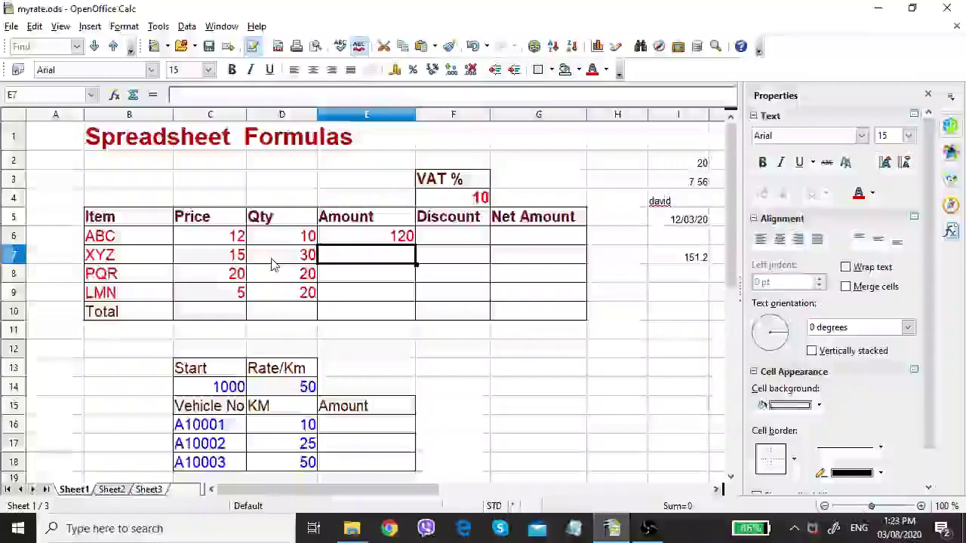
pyautogui.click(279, 276)
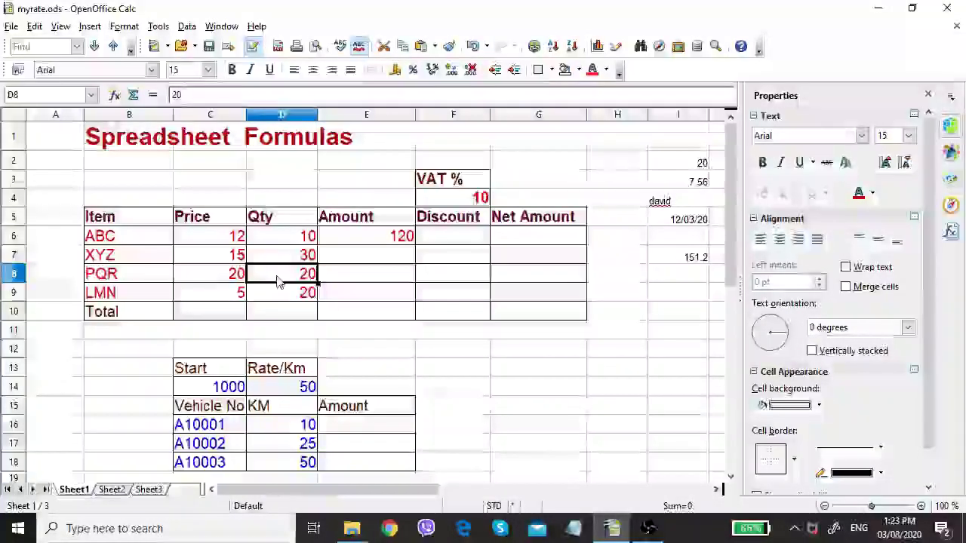
pyautogui.click(352, 237)
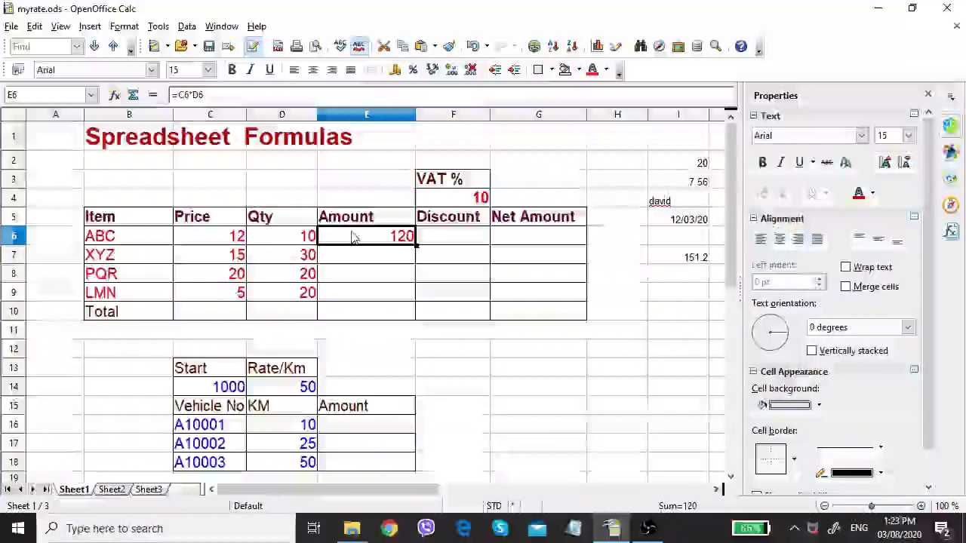
pyautogui.click(351, 257)
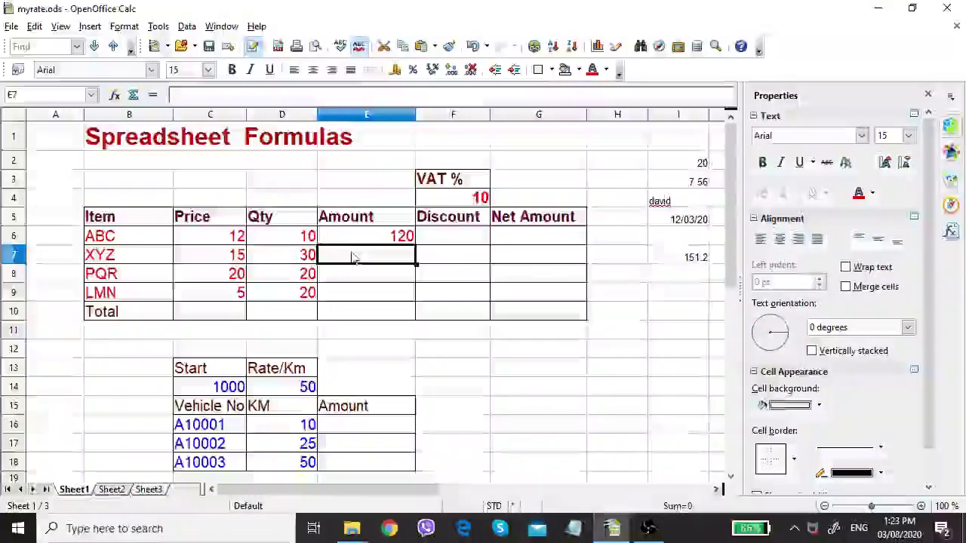
pyautogui.hotkey('shift', 'Down')
pyautogui.hotkey('shift', 'Down')
pyautogui.write('450 400 100')
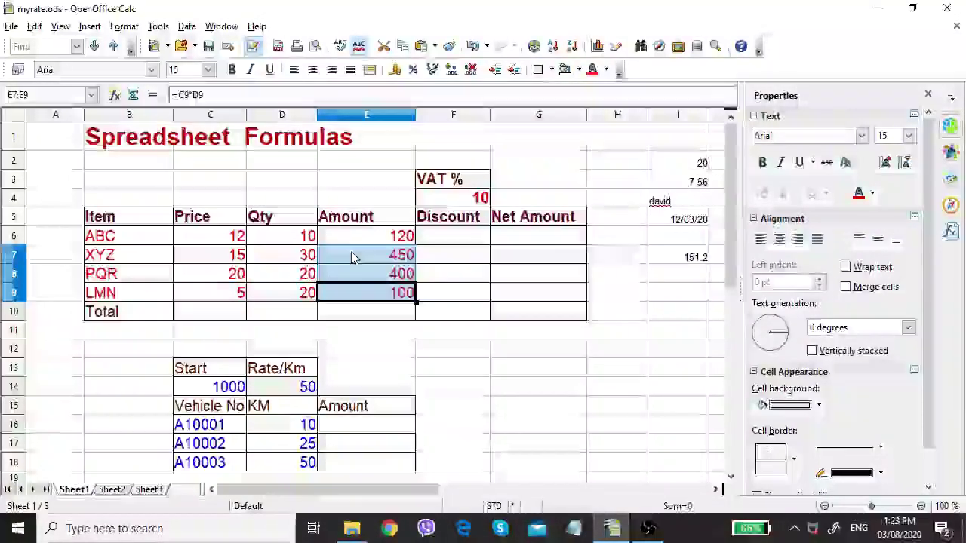
pyautogui.press('Up')
pyautogui.press('Up')
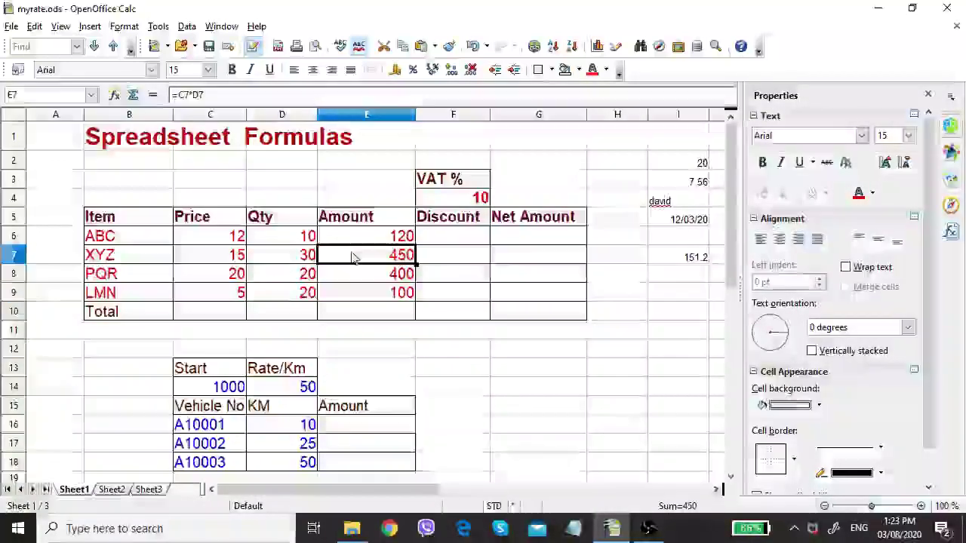
pyautogui.click(362, 240)
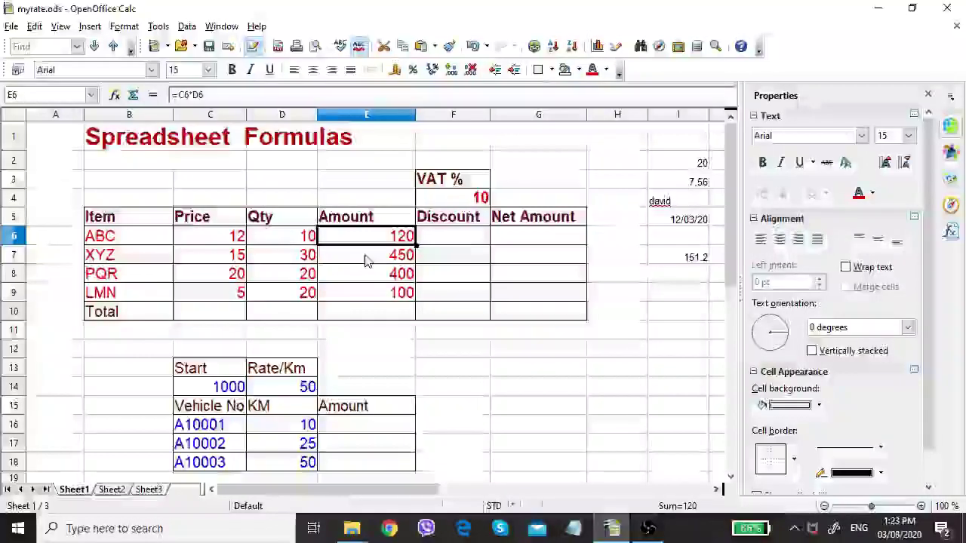
pyautogui.click(366, 260)
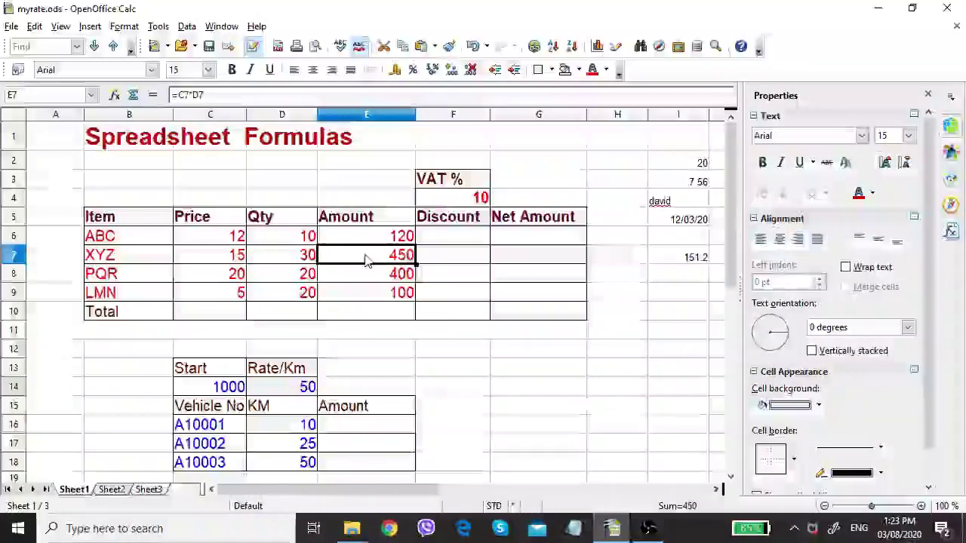
pyautogui.click(368, 275)
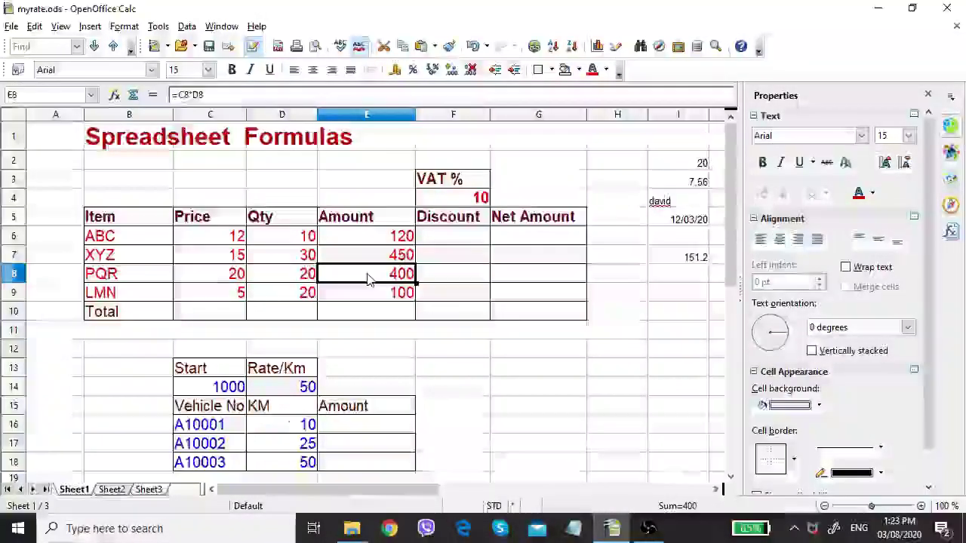
pyautogui.click(372, 294)
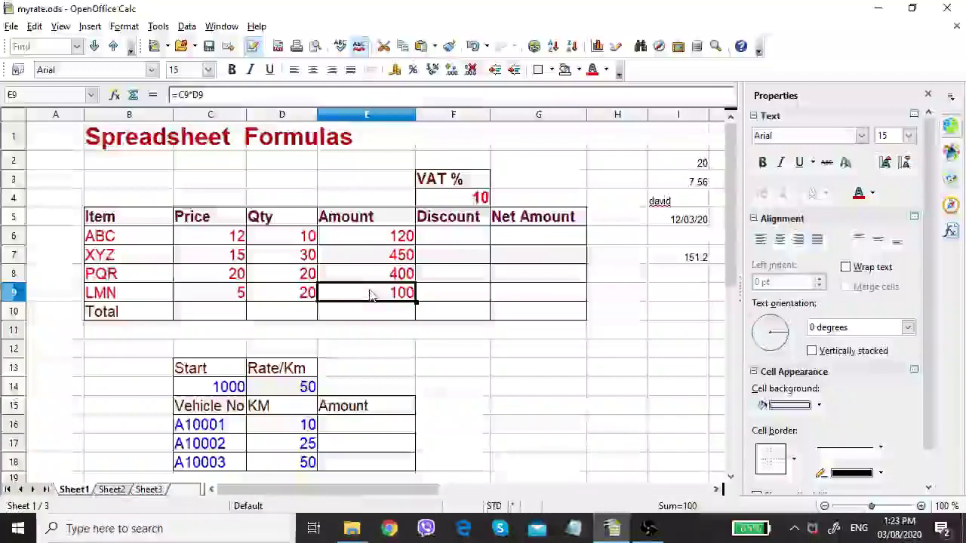
pyautogui.click(360, 237)
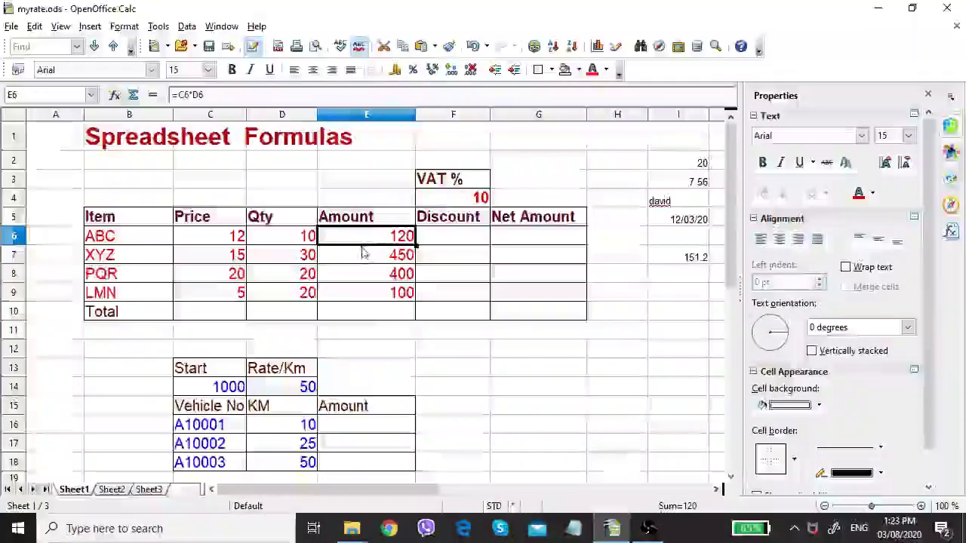
pyautogui.click(362, 255)
pyautogui.click(367, 273)
pyautogui.click(365, 297)
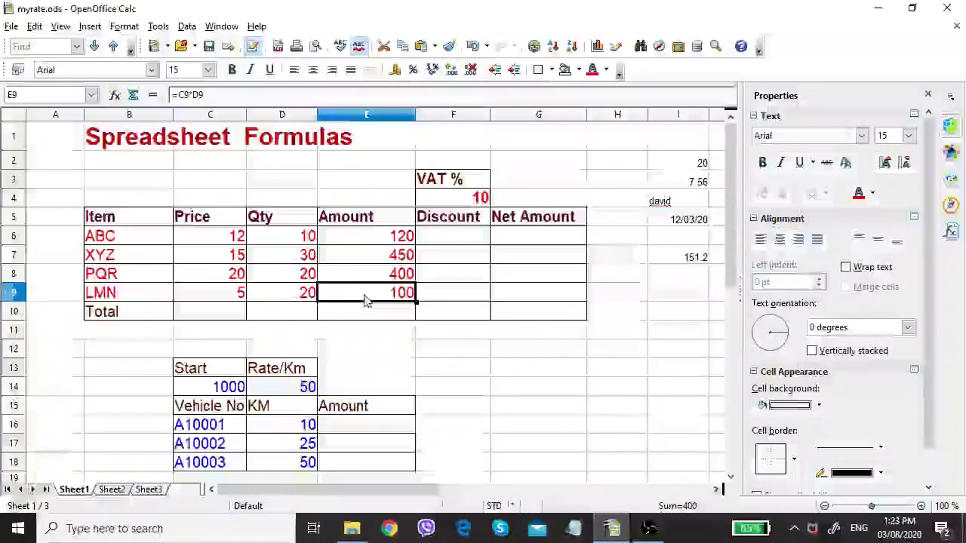
pyautogui.click(362, 237)
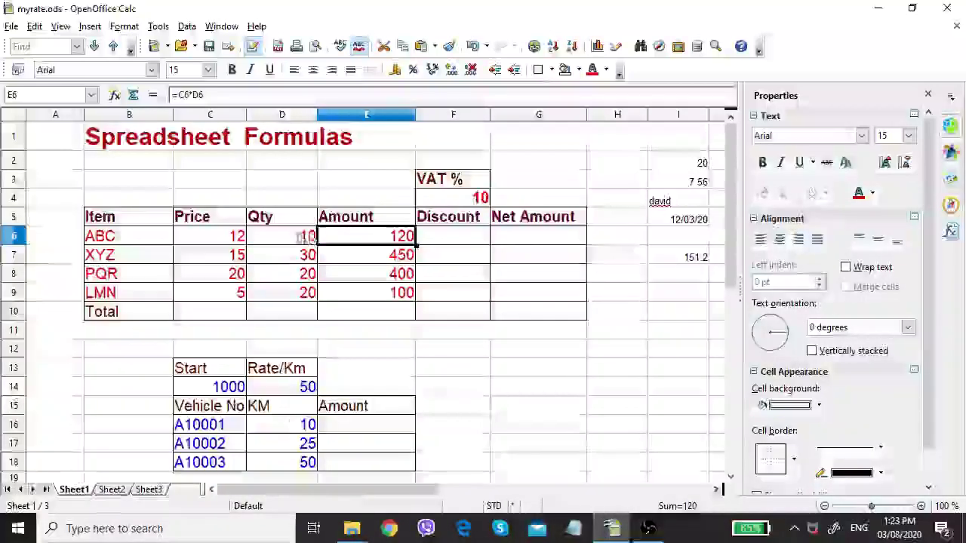
pyautogui.click(365, 261)
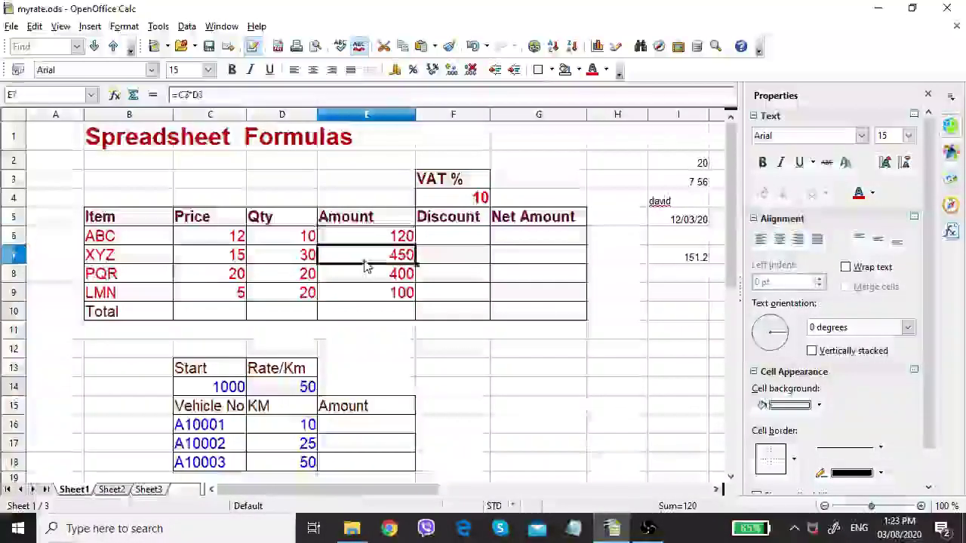
pyautogui.click(366, 273)
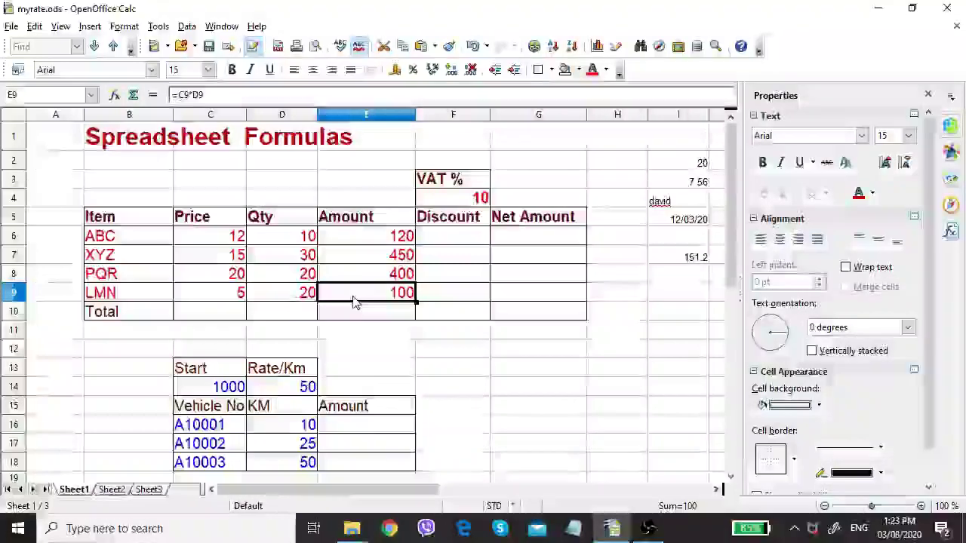
pyautogui.press('Up')
pyautogui.press('Up')
pyautogui.press('Up')
pyautogui.click(378, 267)
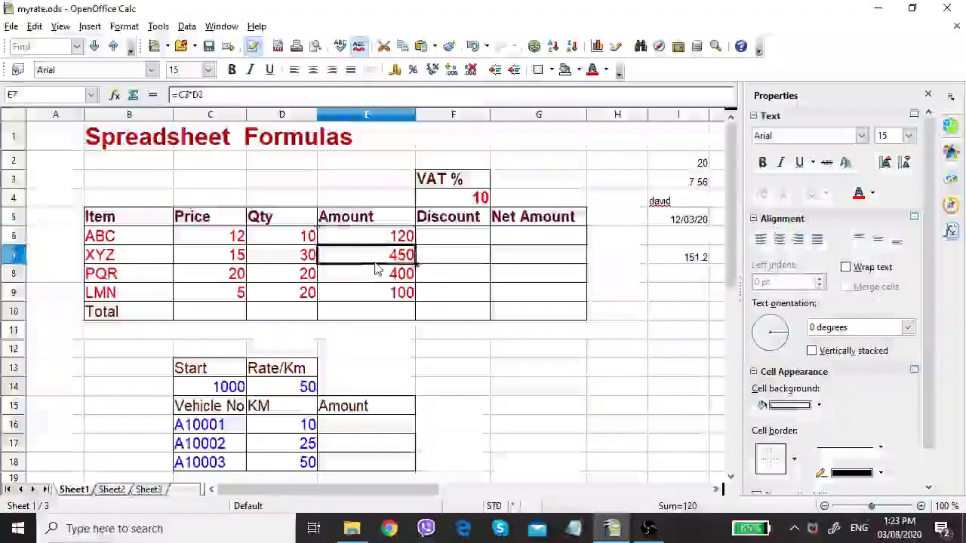
pyautogui.click(442, 239)
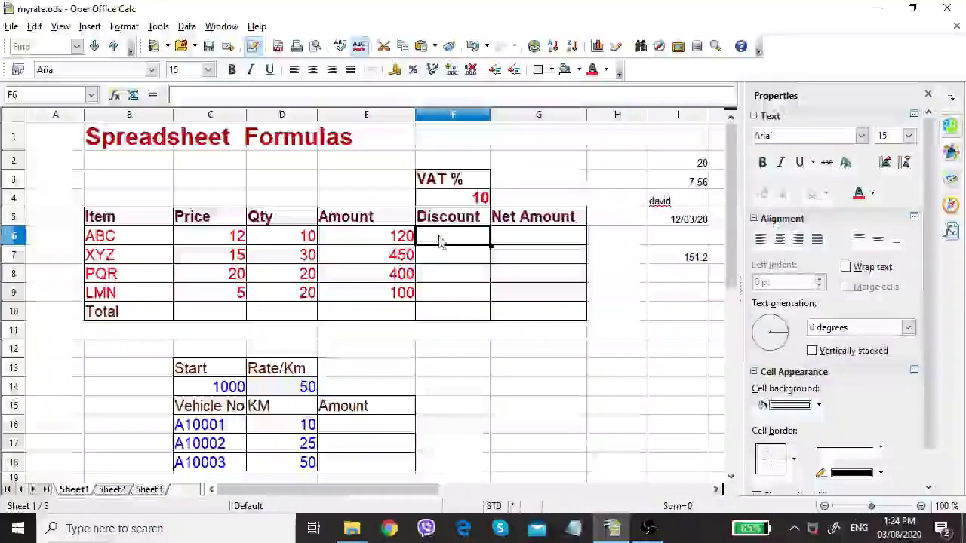
# Enter =E6*F4% in F6 so ABC's discount shows 12
pyautogui.write('=')
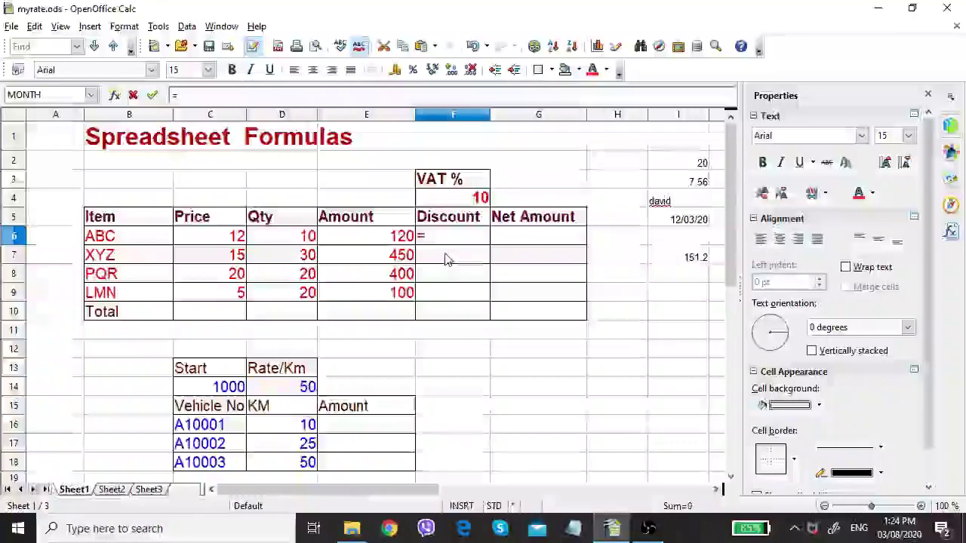
pyautogui.click(396, 236)
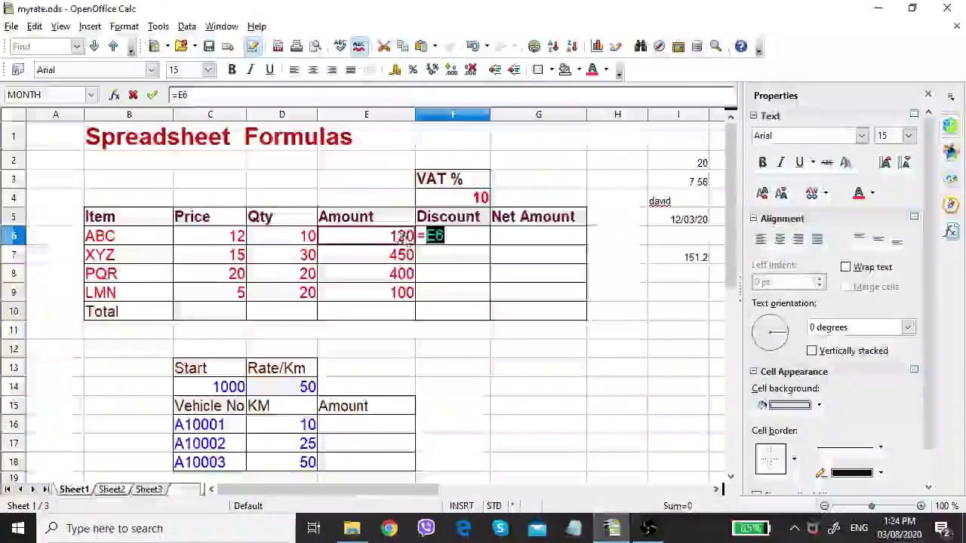
pyautogui.click(459, 237)
pyautogui.write('*')
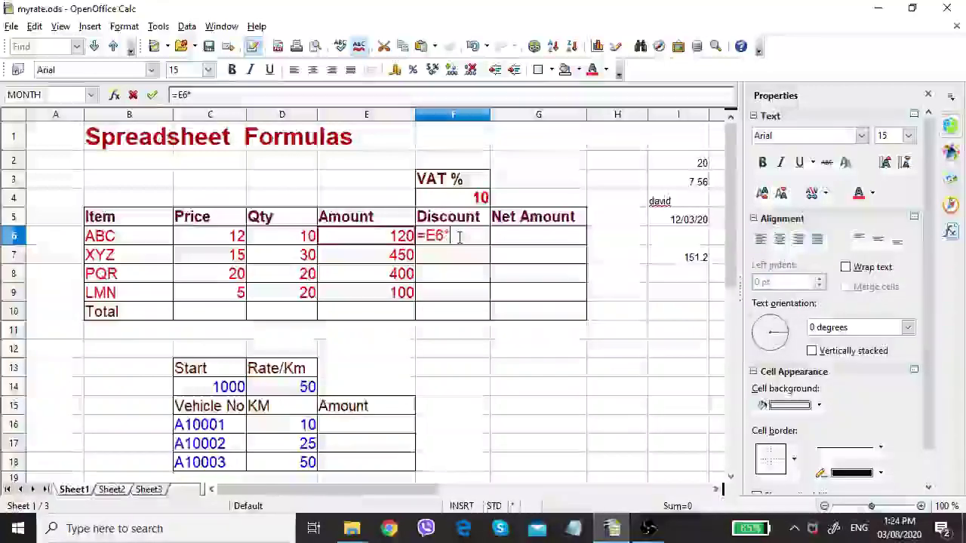
pyautogui.click(461, 200)
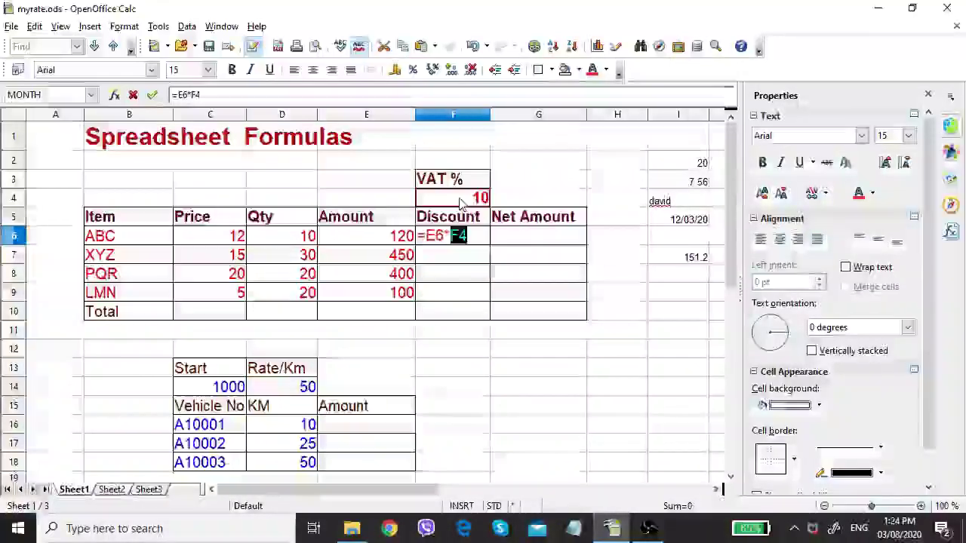
pyautogui.click(474, 236)
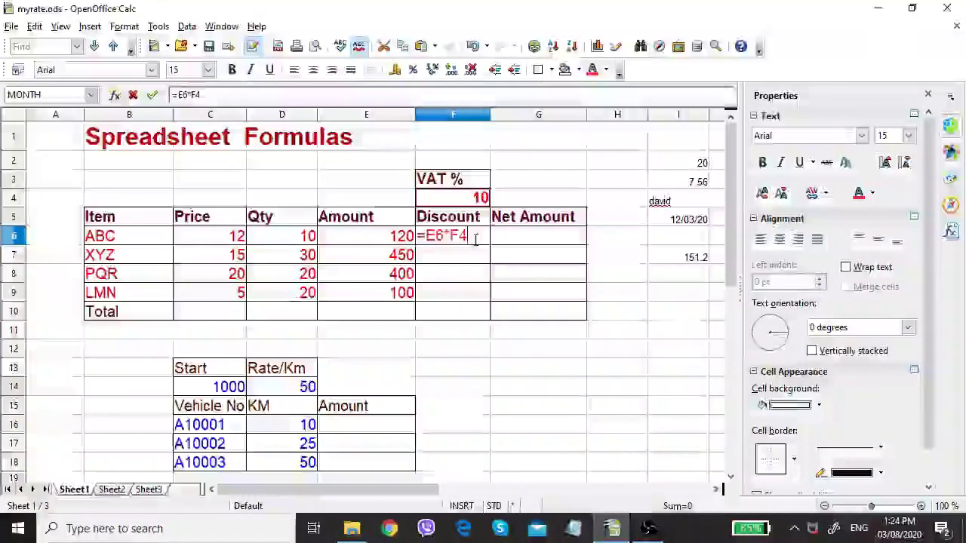
pyautogui.write('%')
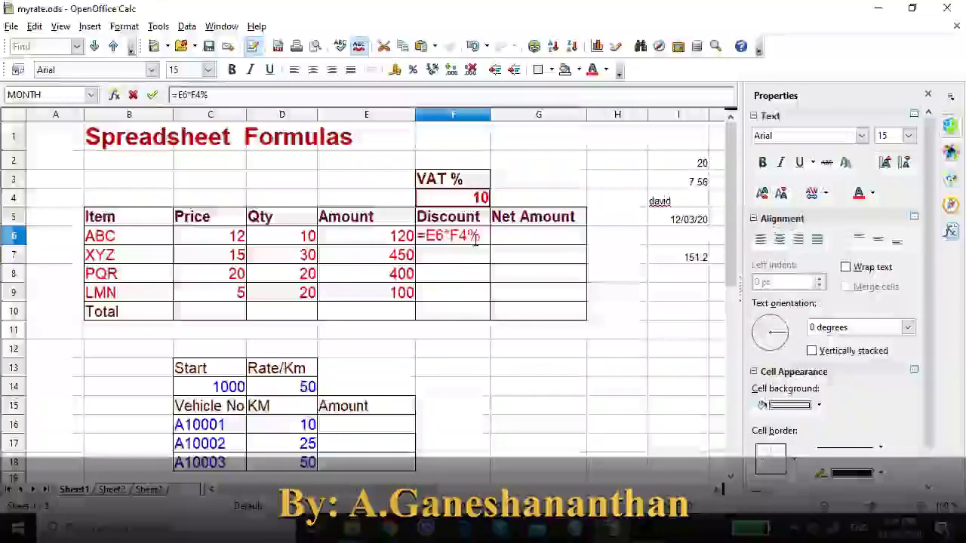
pyautogui.press('Return')
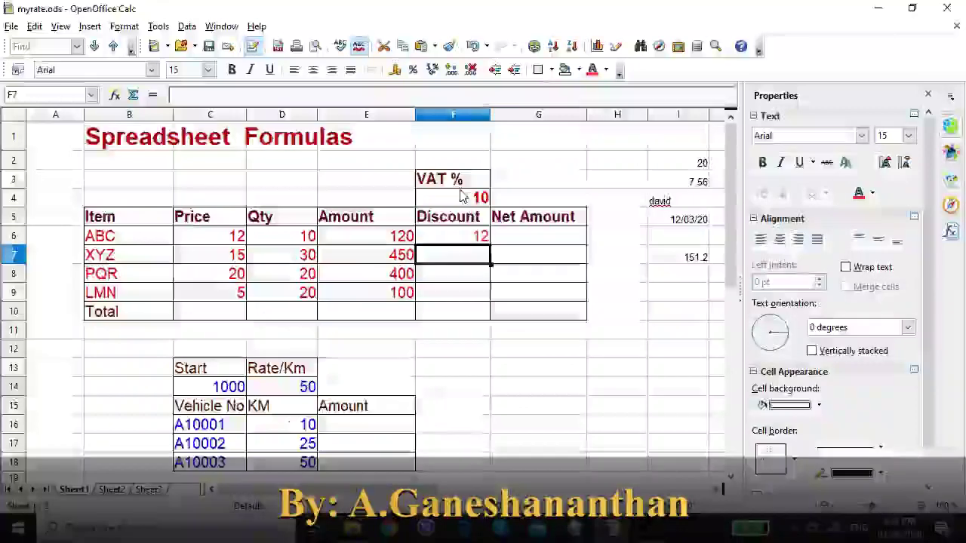
# Copy the ABC discount formula from F6 to the clipboard
pyautogui.click(462, 237)
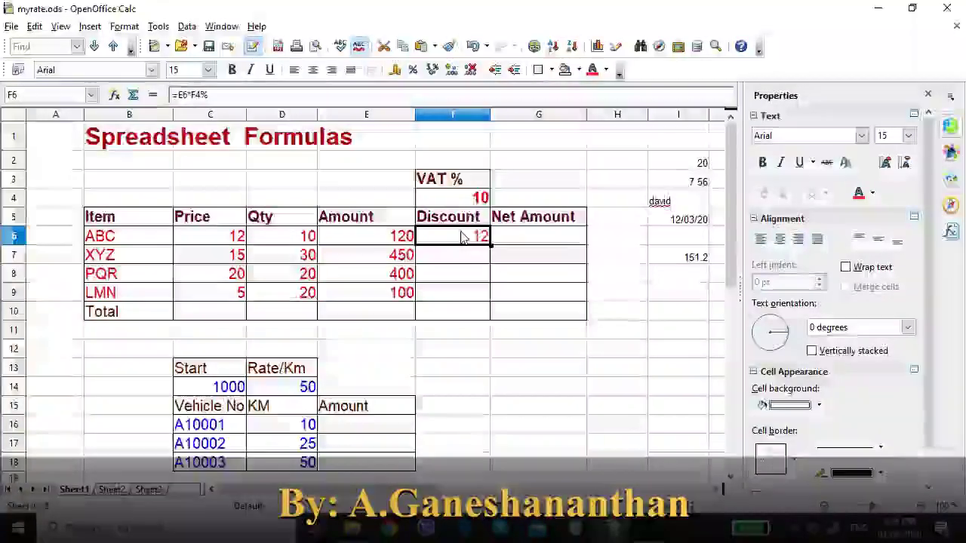
pyautogui.hotkey('ctrl', 'c')
pyautogui.click(464, 255)
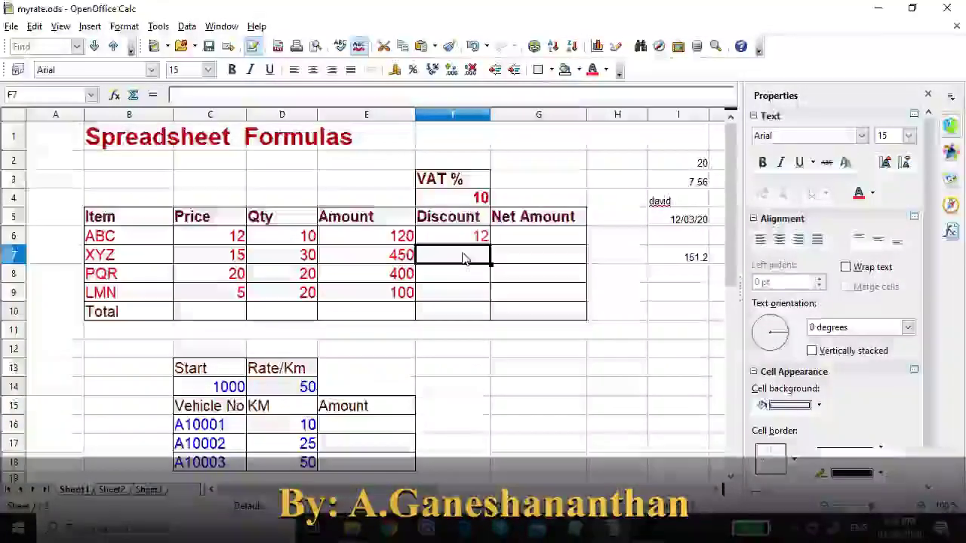
pyautogui.hotkey('ctrl', 'v')
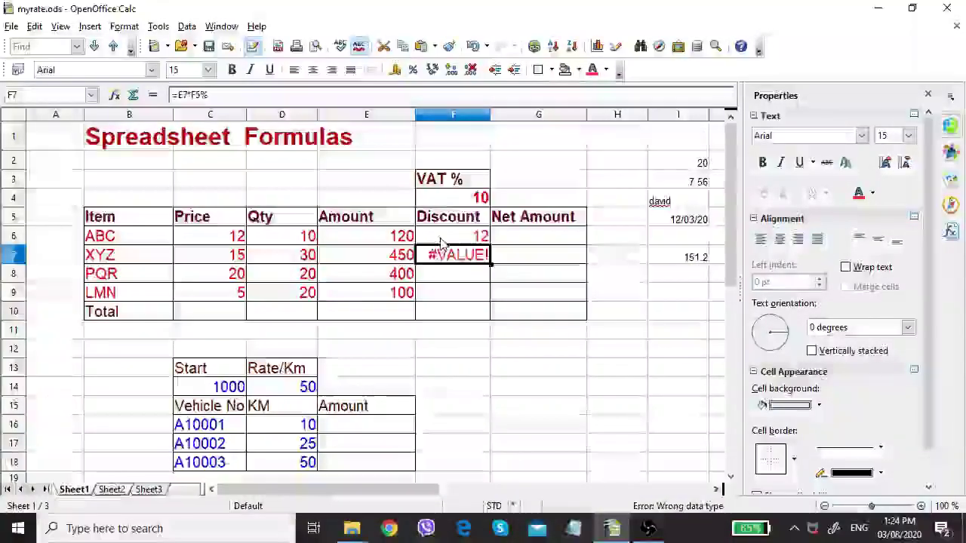
pyautogui.click(443, 239)
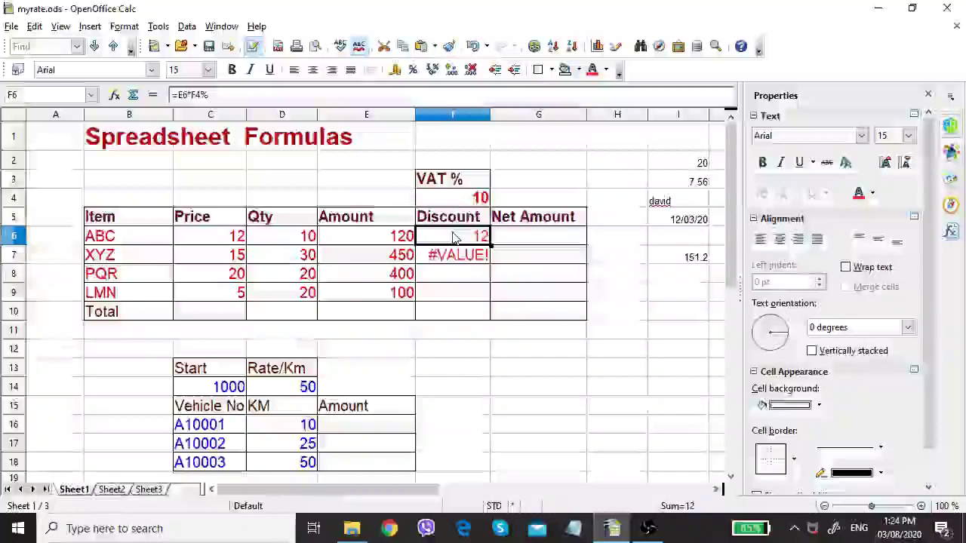
pyautogui.click(451, 261)
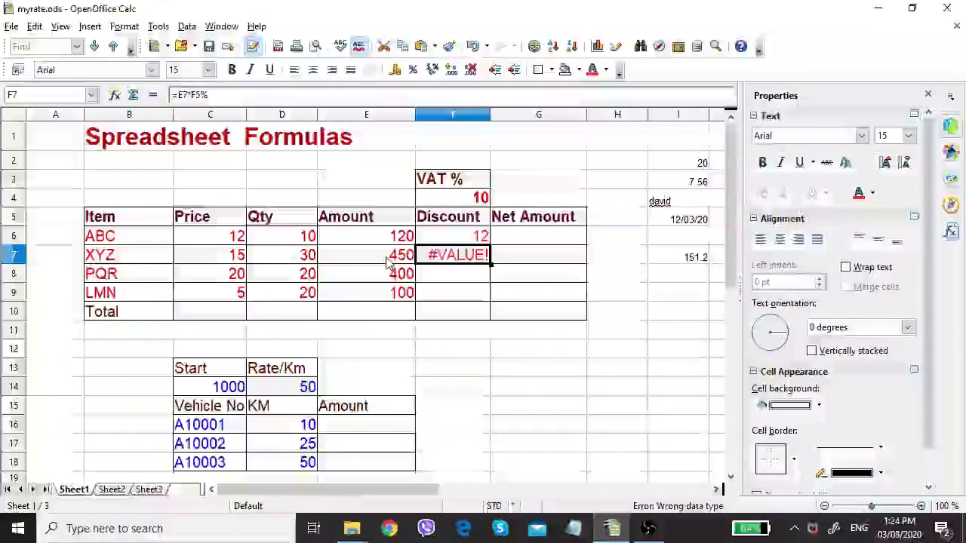
pyautogui.click(464, 219)
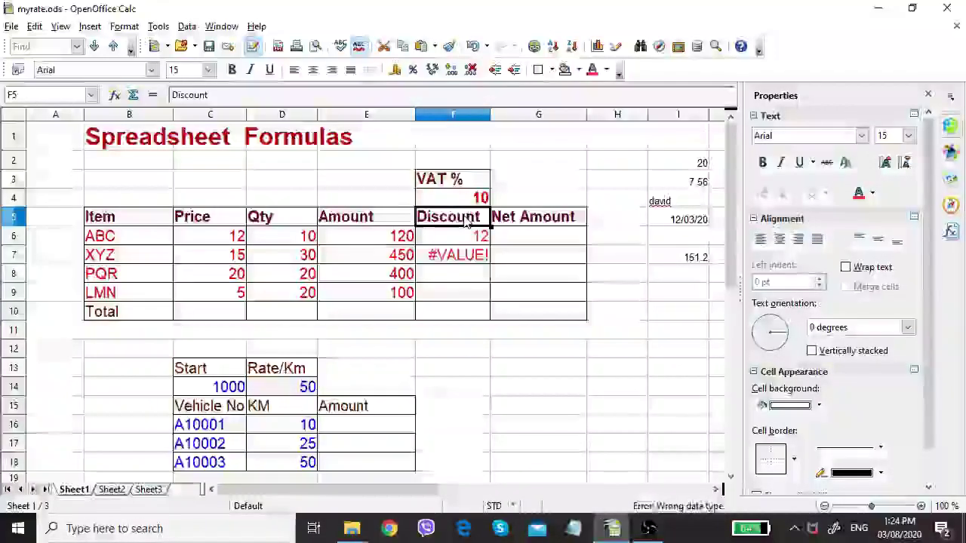
pyautogui.click(420, 256)
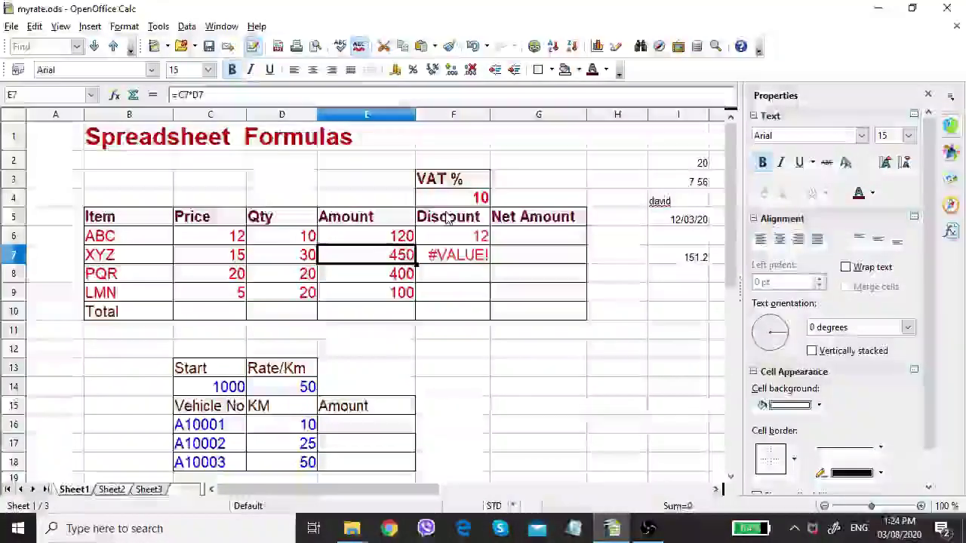
pyautogui.click(449, 216)
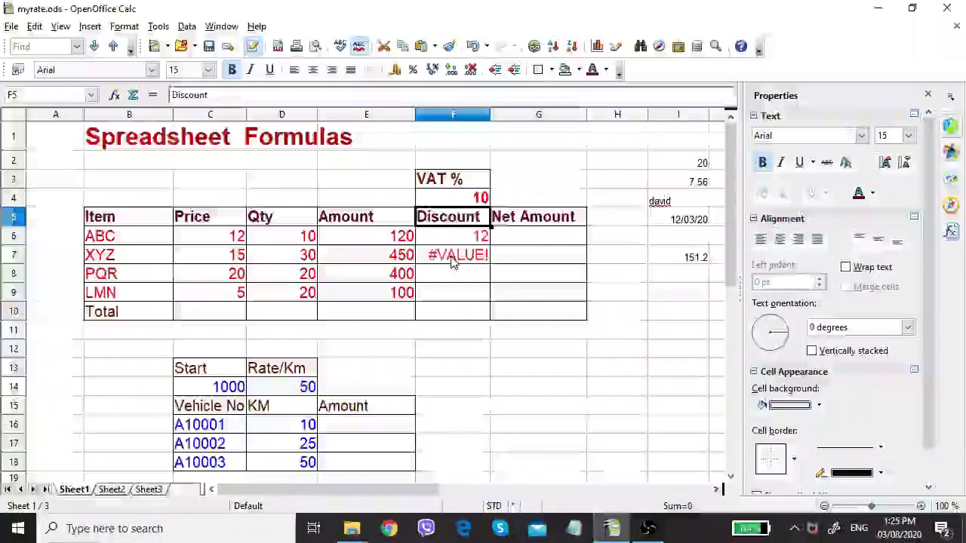
pyautogui.click(451, 258)
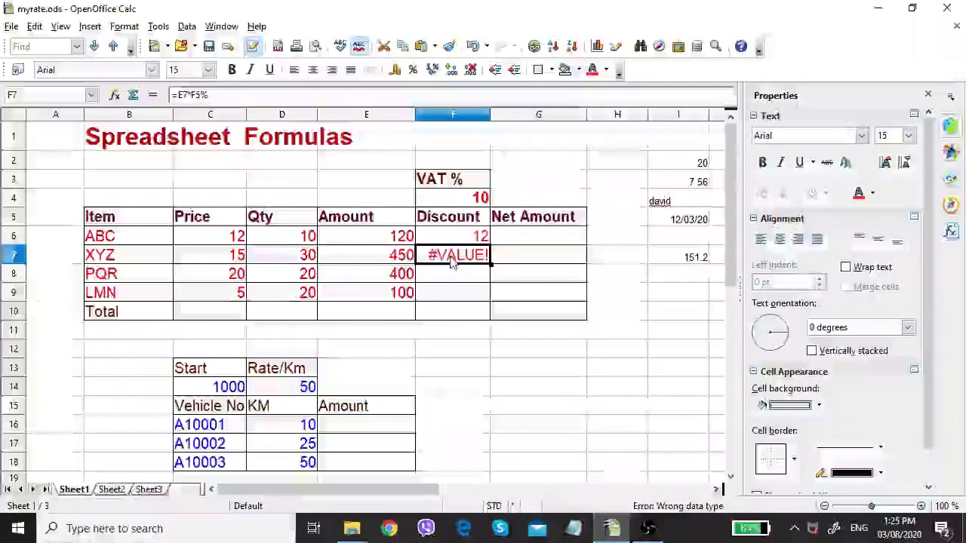
pyautogui.press('Delete')
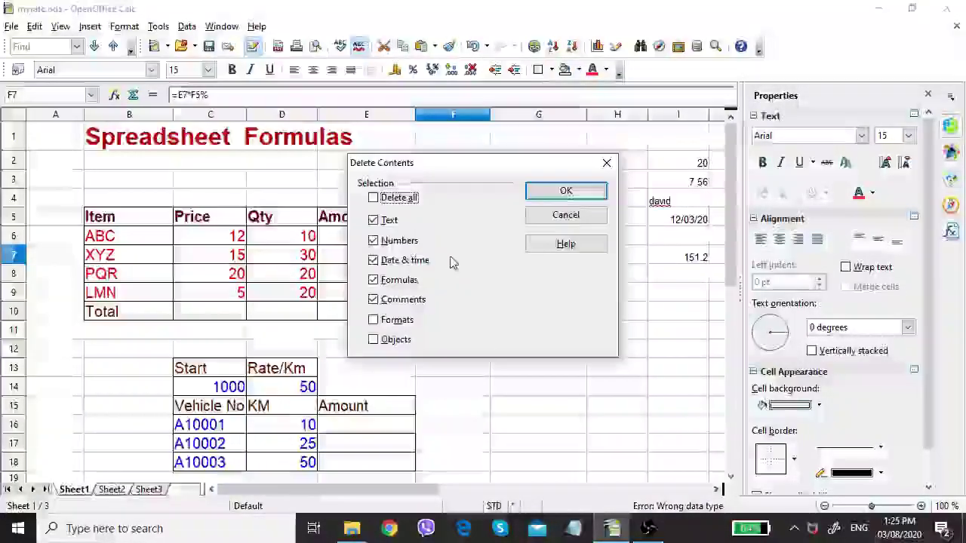
pyautogui.press('Return')
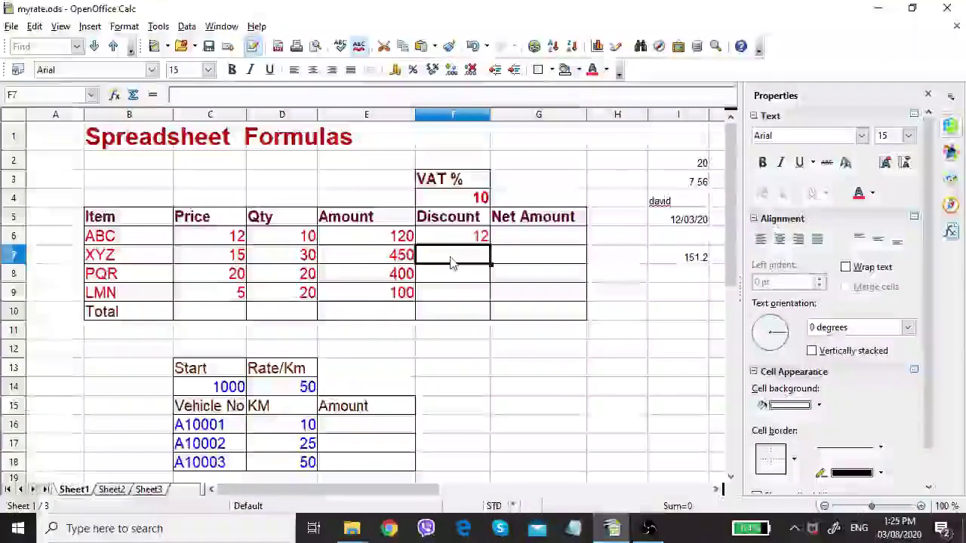
pyautogui.write('=')
# Enter =E7*F$4 in F7 with the VAT row locked, showing 4500
pyautogui.click(392, 262)
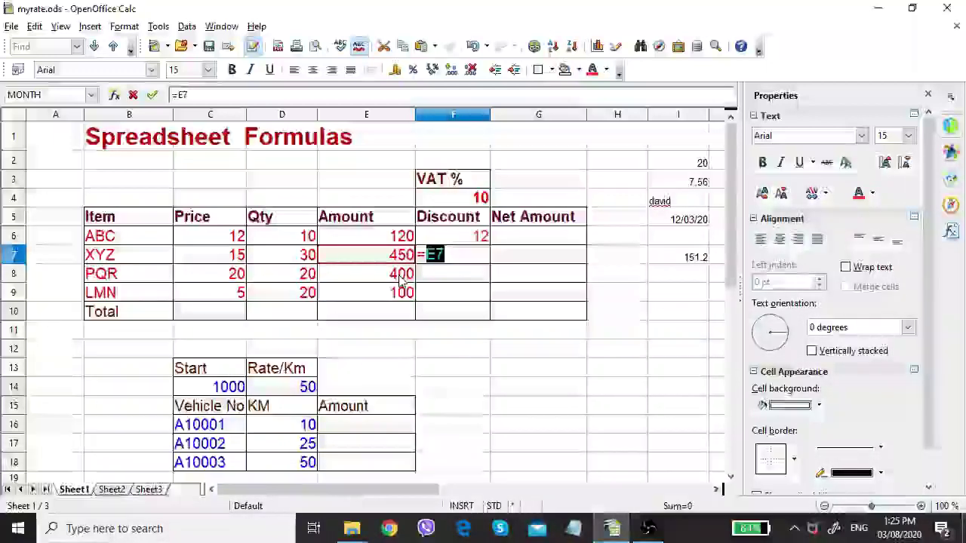
pyautogui.click(445, 255)
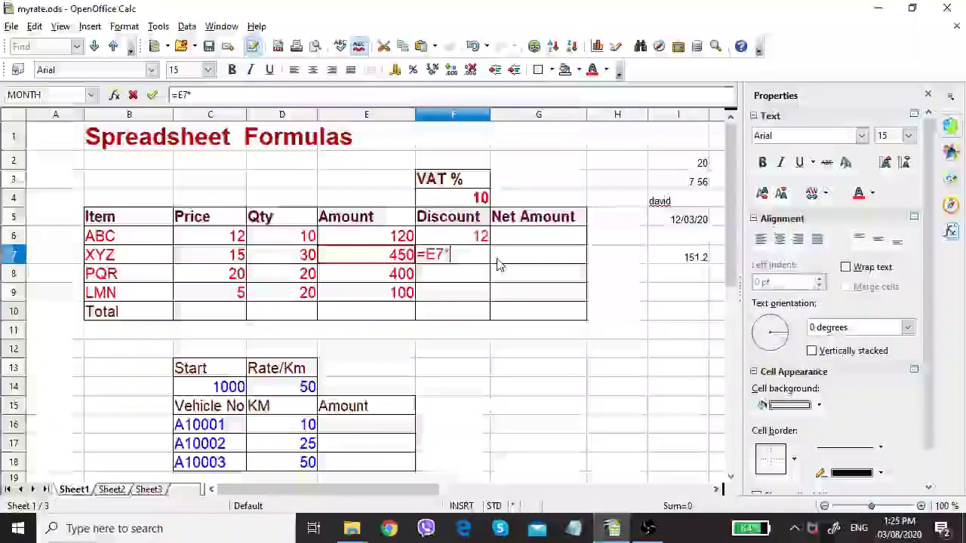
pyautogui.write('*')
pyautogui.click(475, 199)
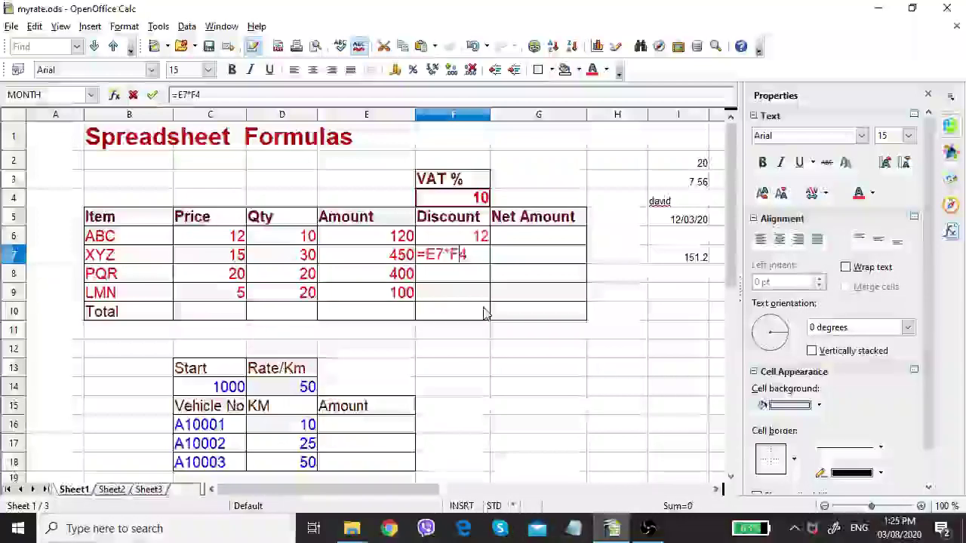
pyautogui.press('F4')
pyautogui.press('F4')
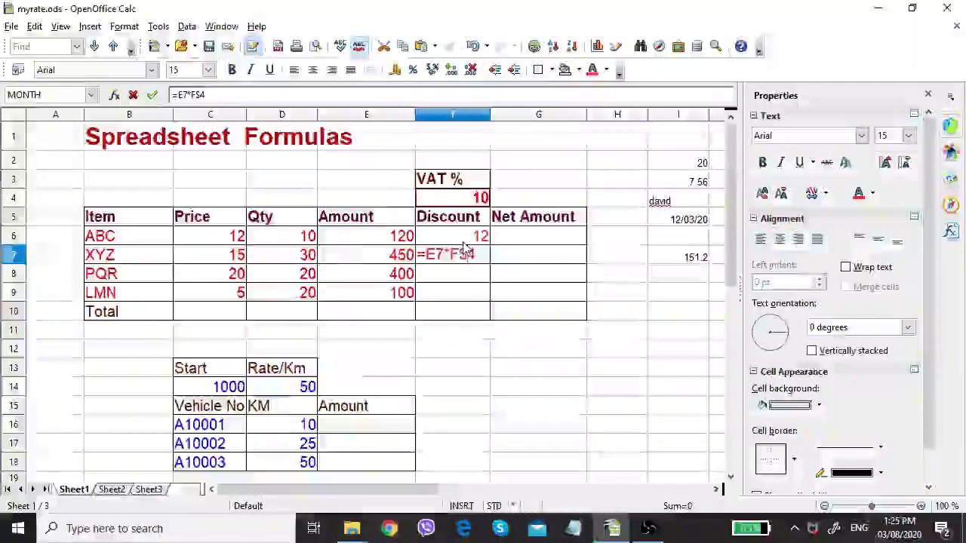
pyautogui.press('Return')
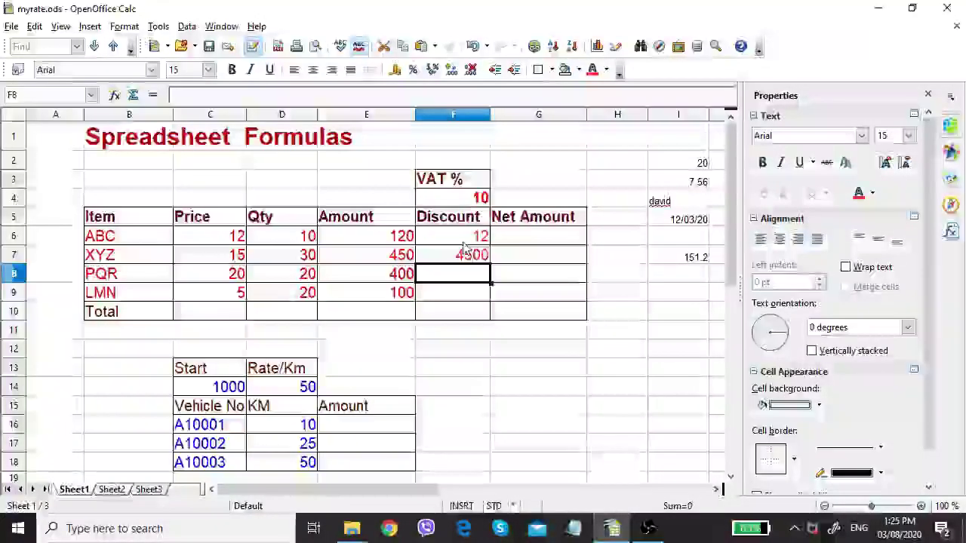
pyautogui.click(459, 253)
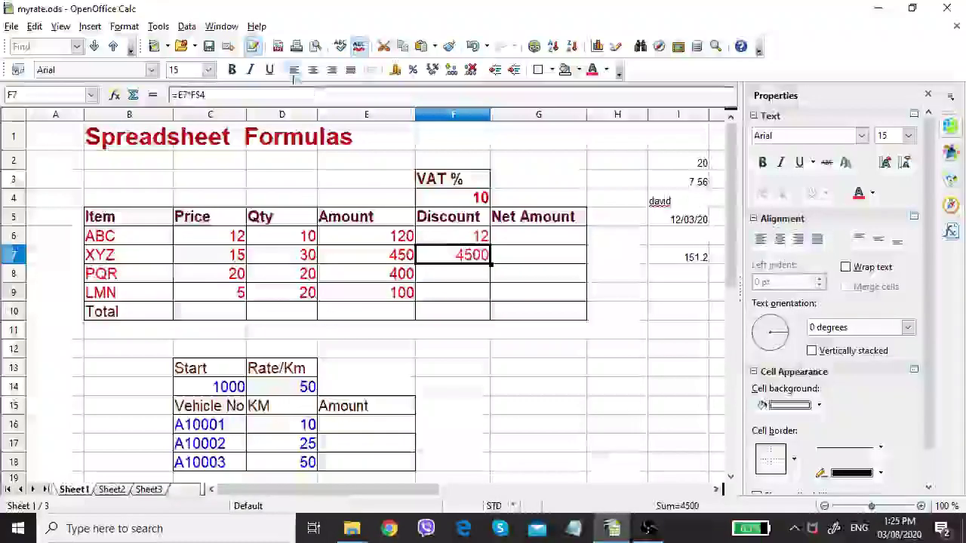
# Clear the discount formulas from F7 and F6, leaving the Discount column blank
pyautogui.press('Delete')
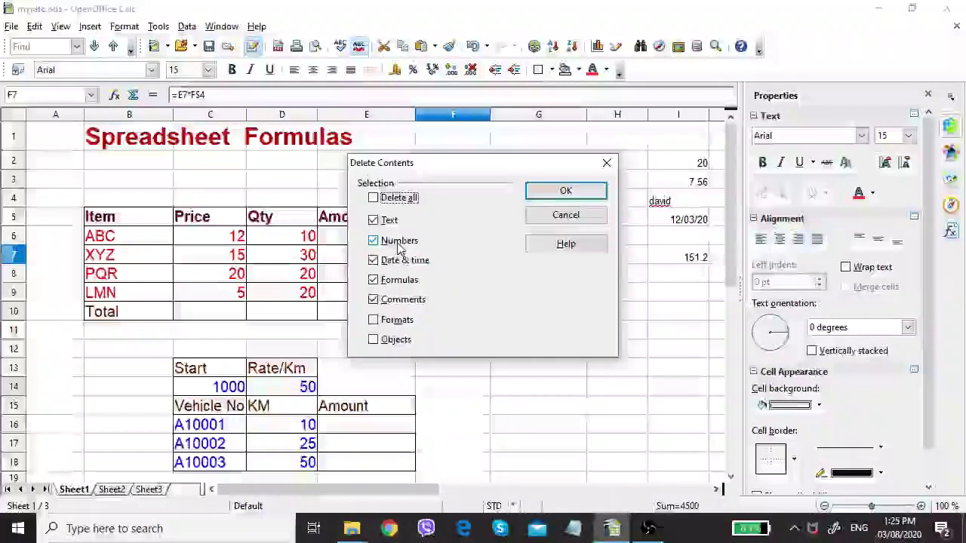
pyautogui.press('Return')
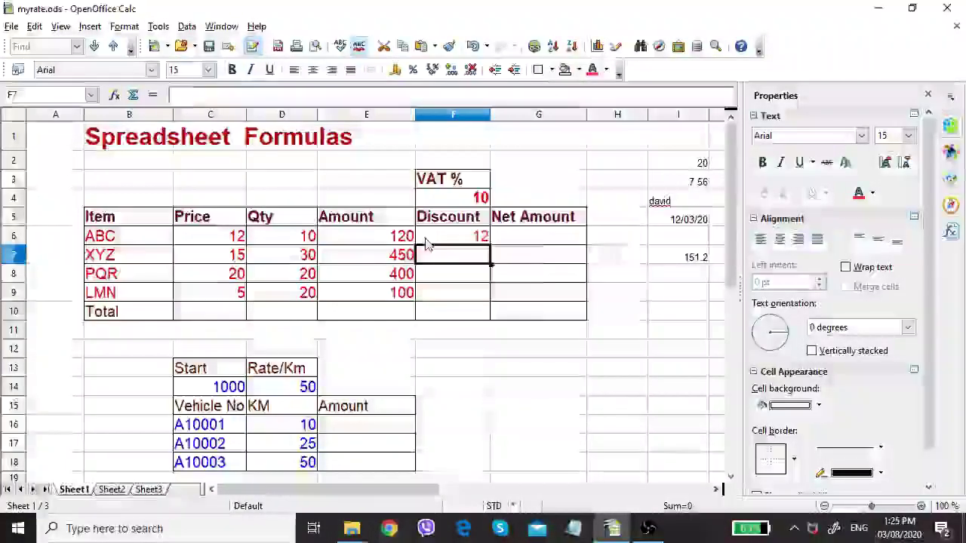
pyautogui.rightClick(425, 240)
pyautogui.press('Escape')
pyautogui.press('Delete')
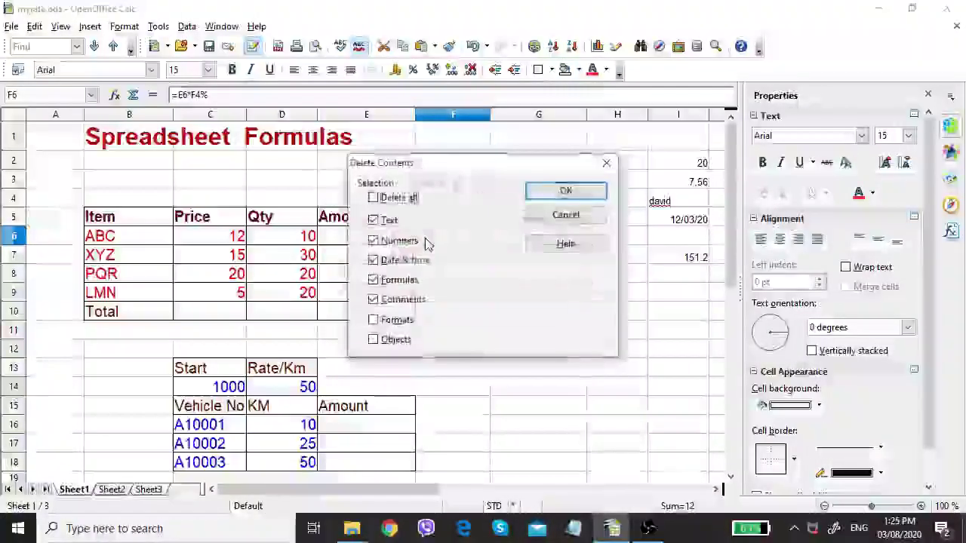
pyautogui.press('Return')
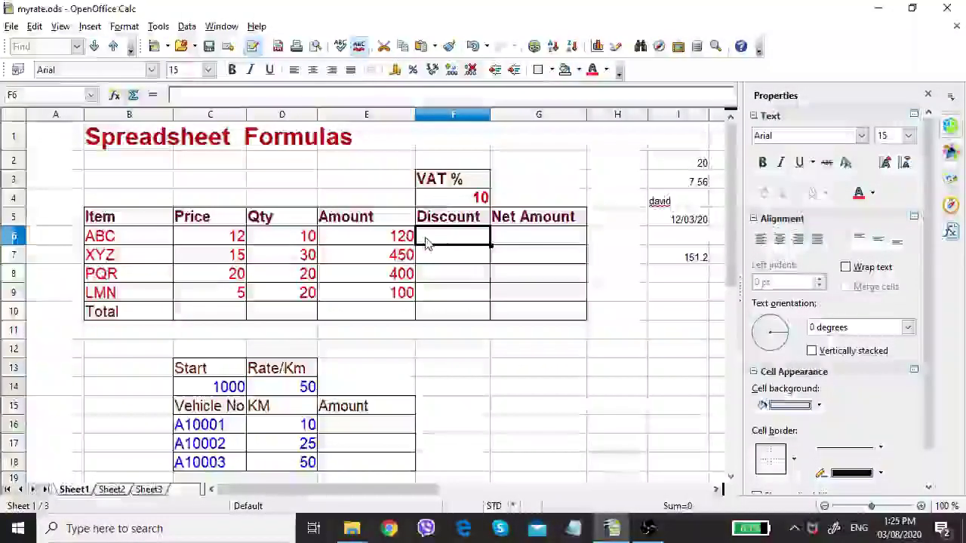
# Enter =E6*F$4% in F6 for the ABC item's discount
pyautogui.write('=')
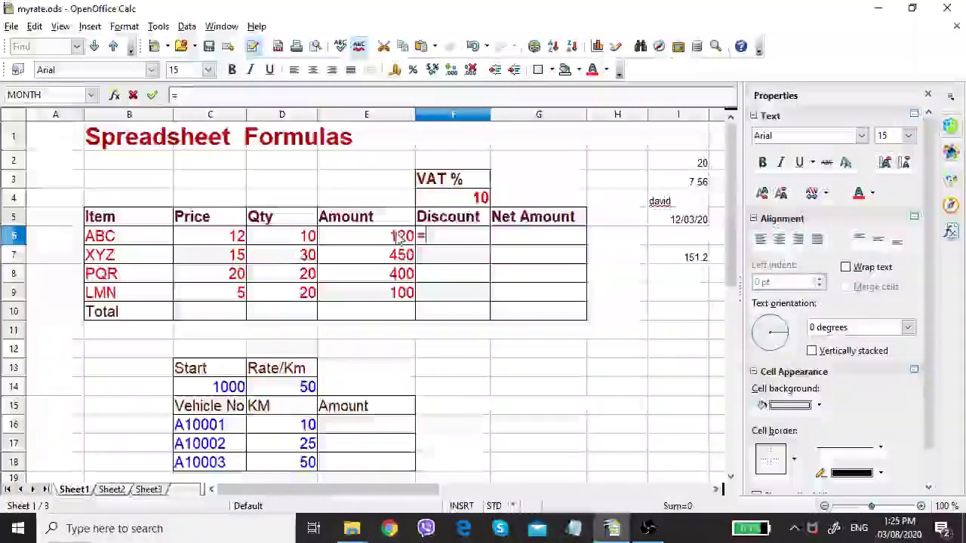
pyautogui.click(399, 238)
pyautogui.write('*')
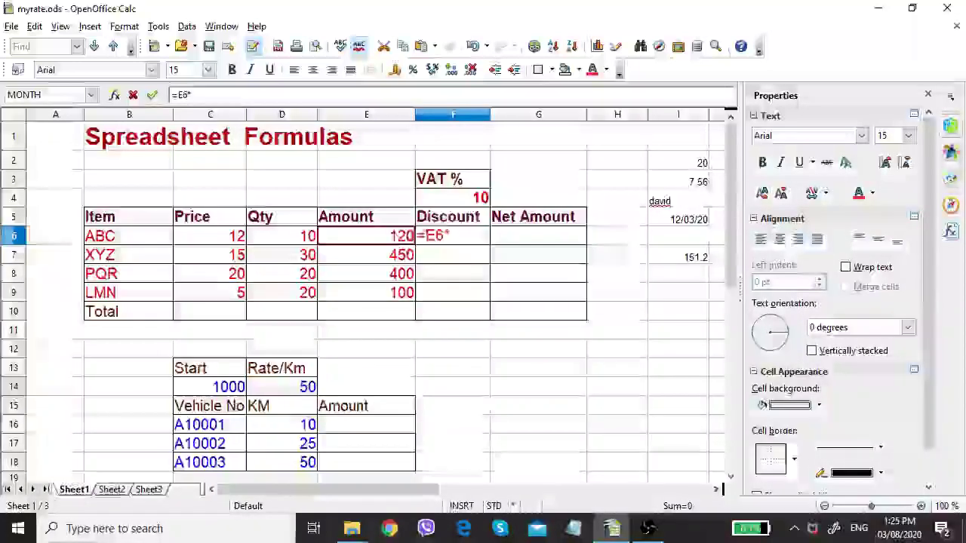
pyautogui.click(442, 200)
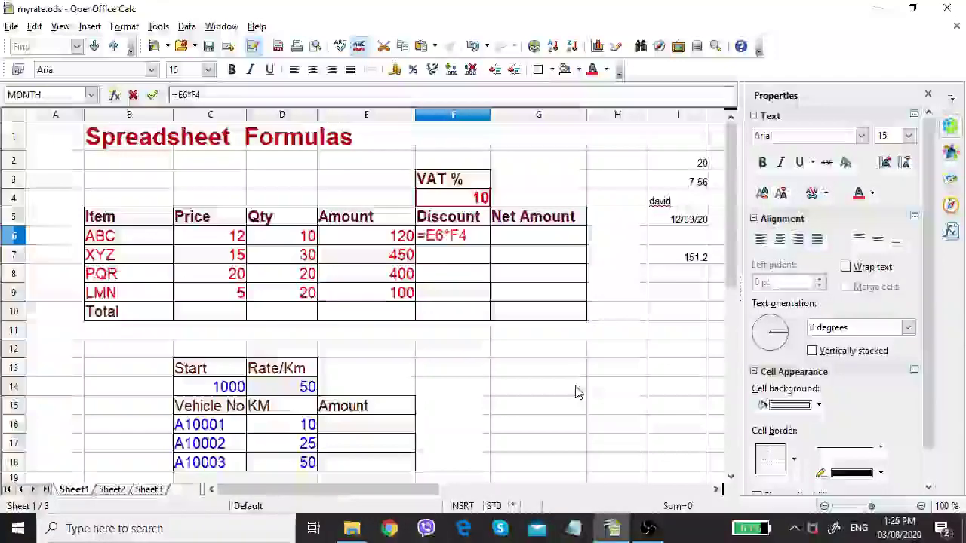
pyautogui.press('Left')
pyautogui.write('$')
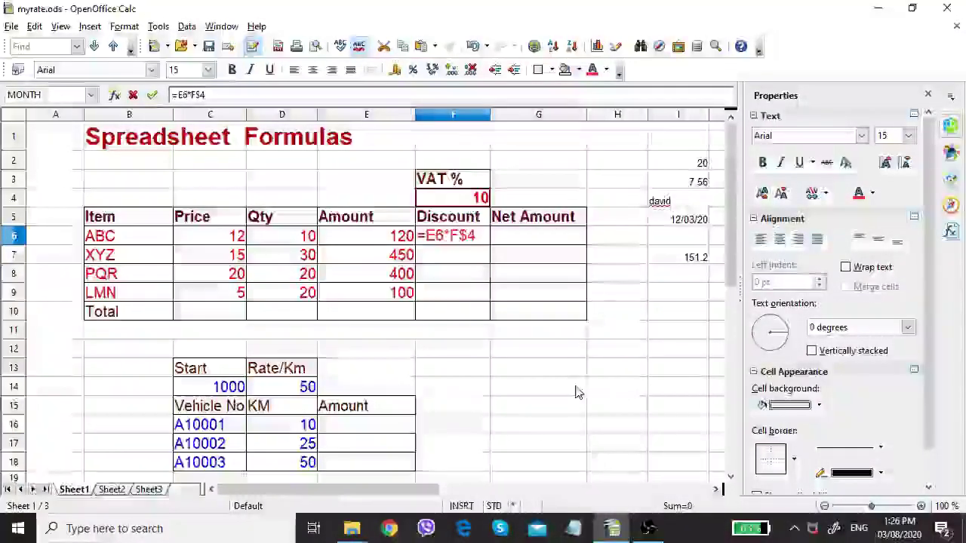
pyautogui.write('%')
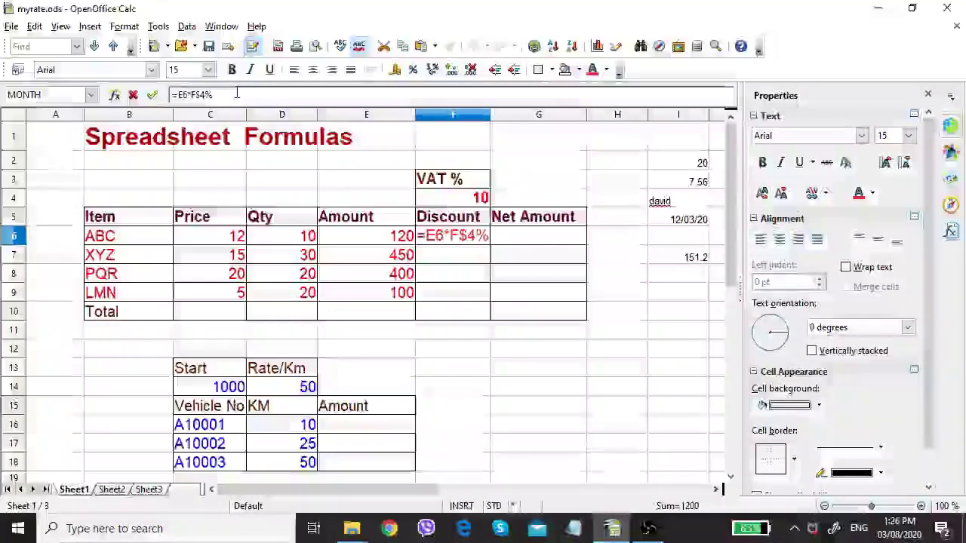
pyautogui.press('Return')
pyautogui.press('Return')
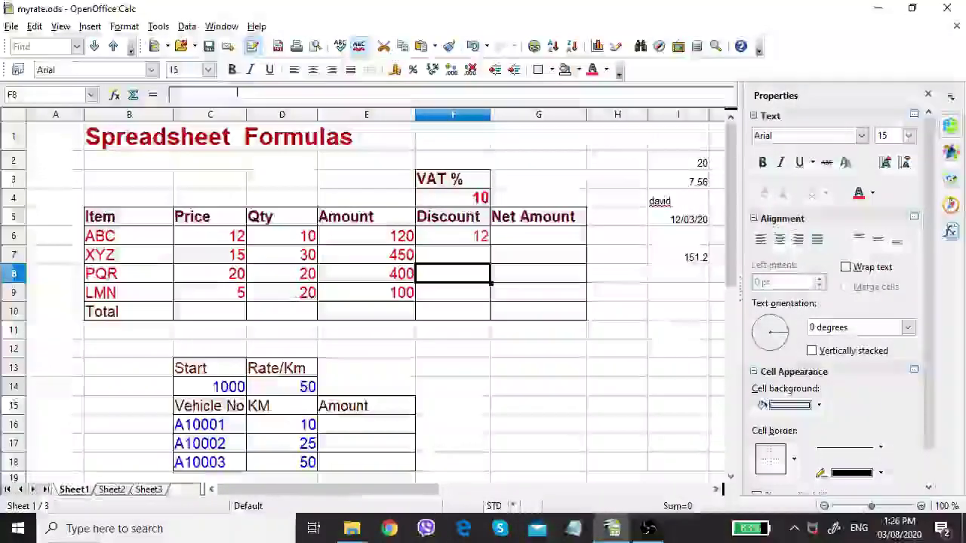
# Copy the F6 discount formula into F7:F9
pyautogui.click(434, 237)
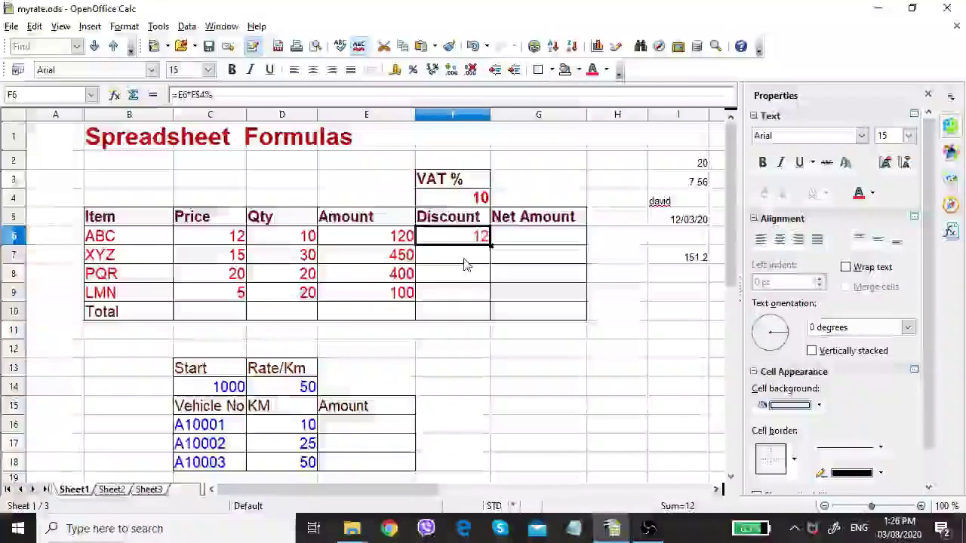
pyautogui.click(463, 259)
pyautogui.hotkey('shift', 'Down')
pyautogui.hotkey('shift', 'Down')
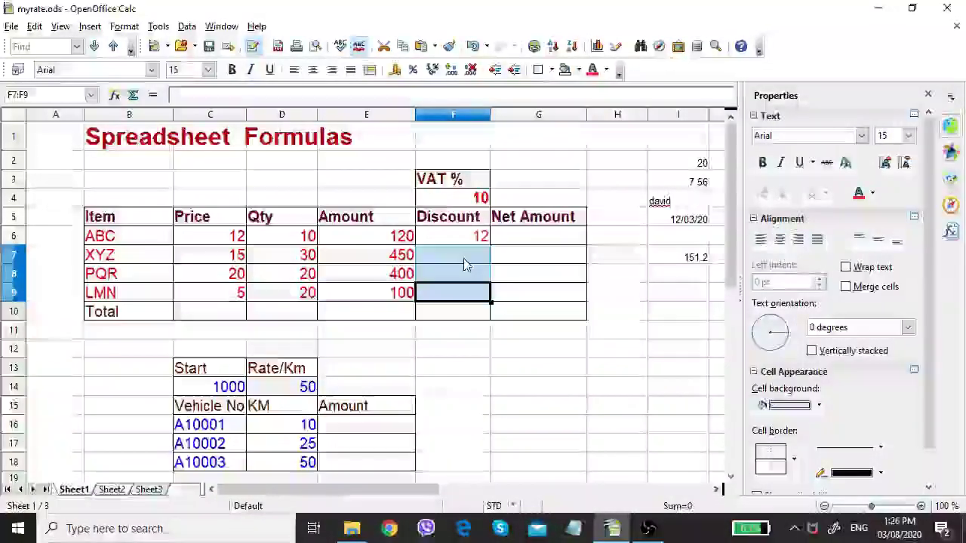
pyautogui.press('Return')
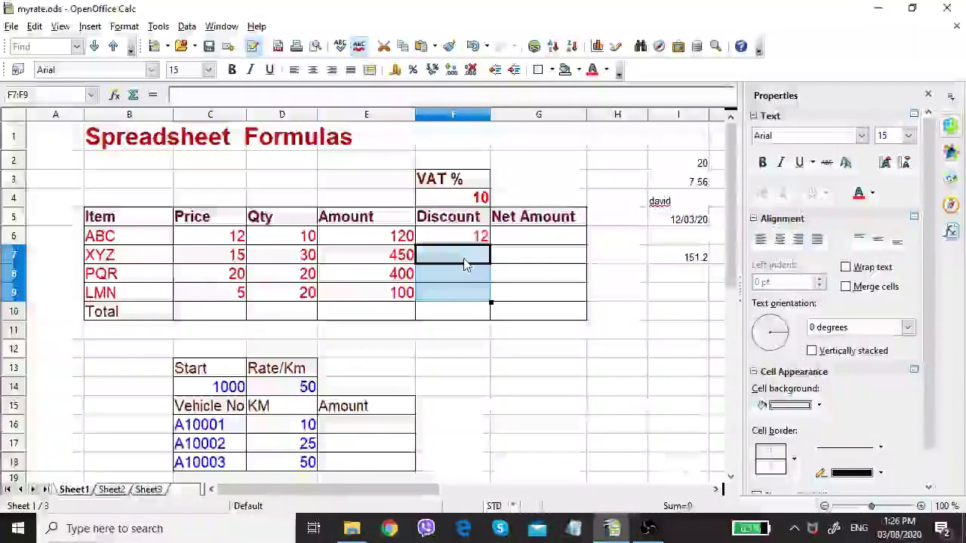
pyautogui.write('45 40 10')
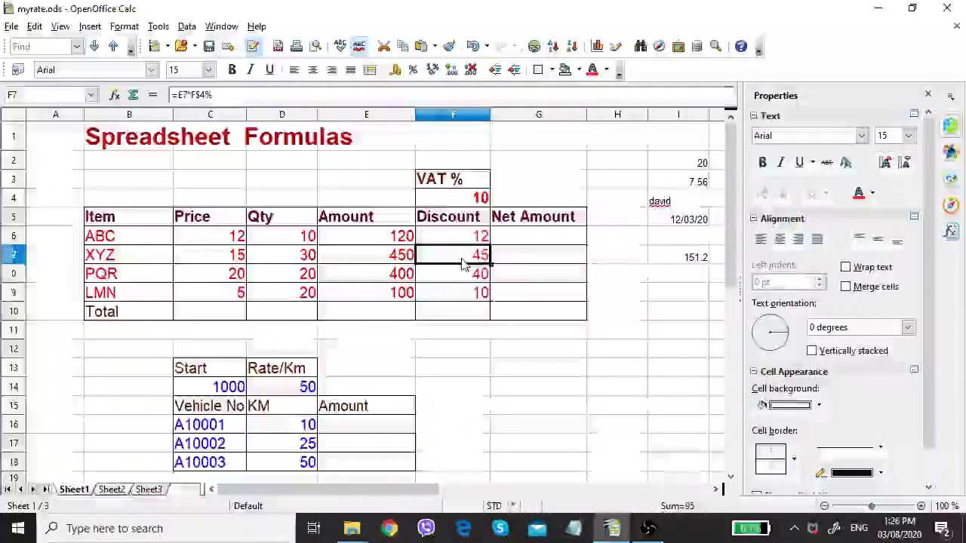
# Verify the discount formulas in F6 to F9, showing 12, 45, 40 and 10
pyautogui.click(463, 242)
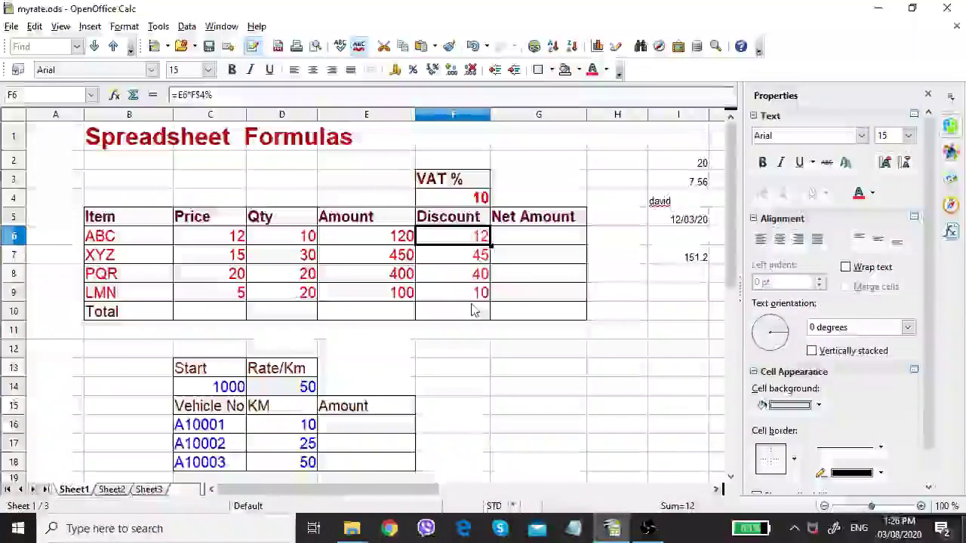
pyautogui.click(462, 262)
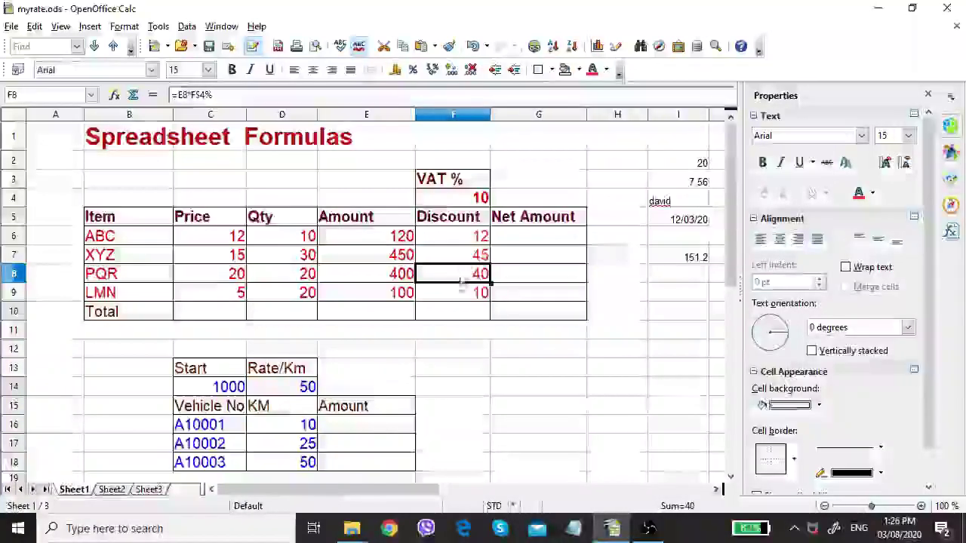
pyautogui.click(461, 294)
pyautogui.click(449, 270)
pyautogui.click(446, 255)
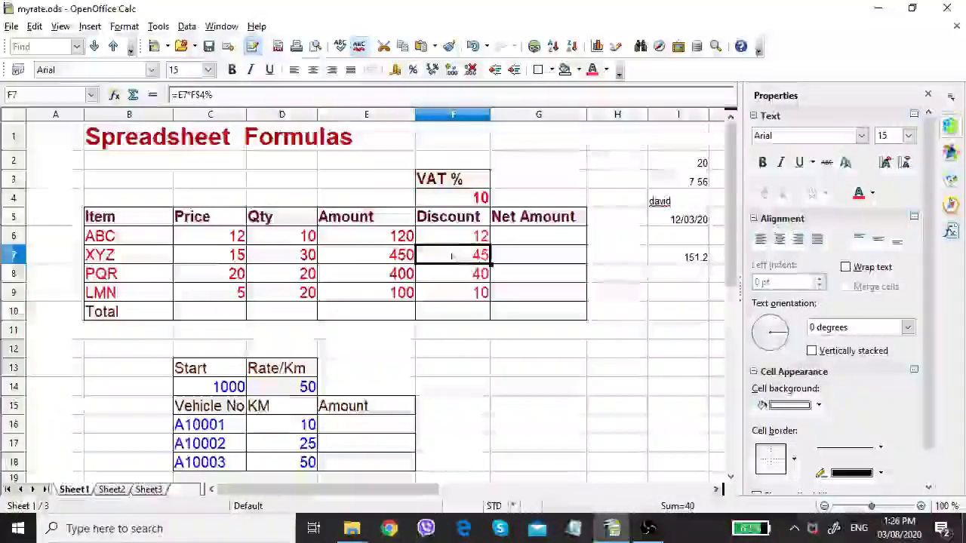
pyautogui.click(449, 242)
pyautogui.click(453, 259)
pyautogui.click(455, 274)
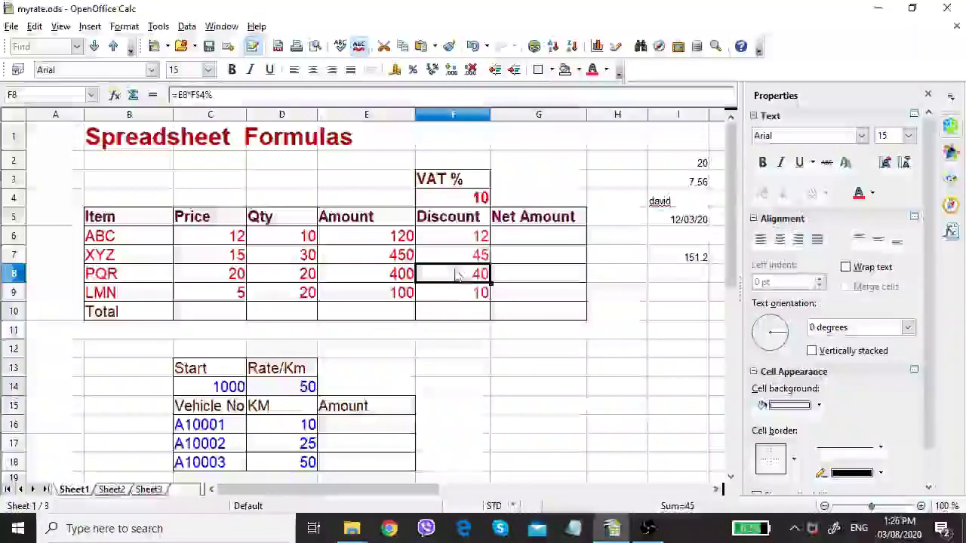
pyautogui.click(456, 295)
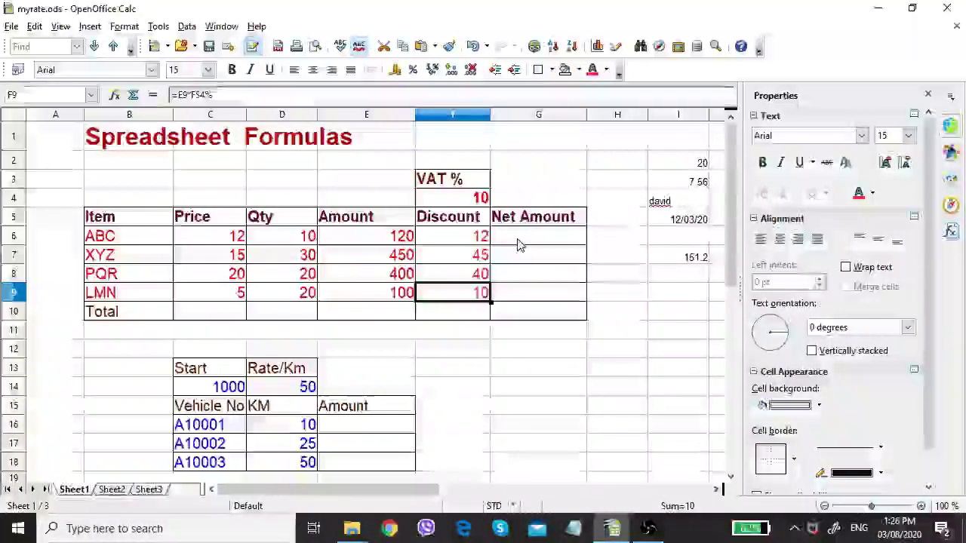
pyautogui.click(521, 240)
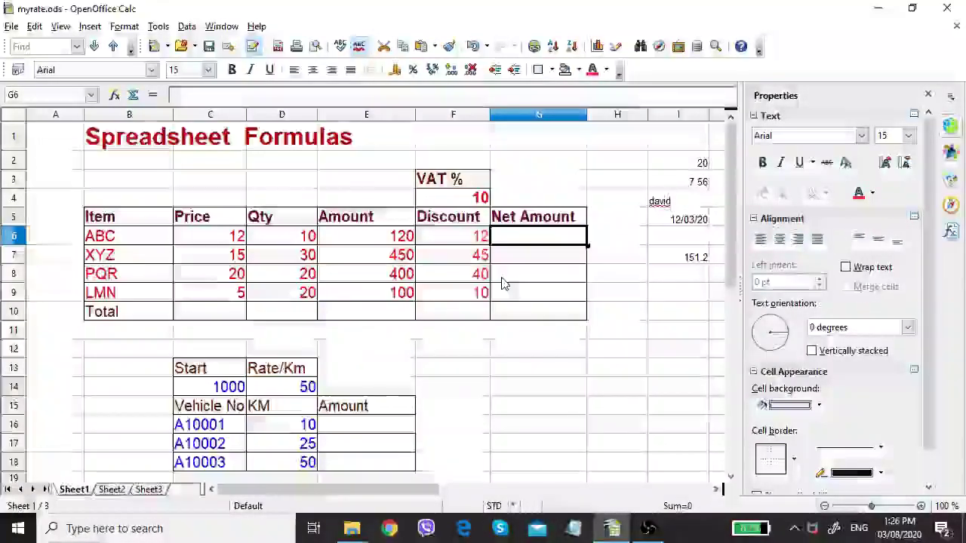
# Enter =E6-F6 in G6 for the ABC net amount
pyautogui.write('=')
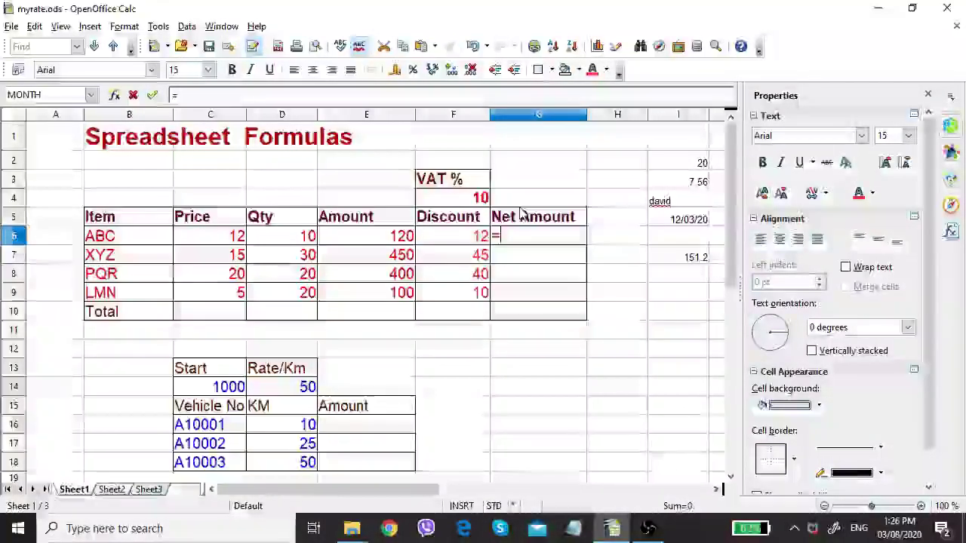
pyautogui.click(375, 240)
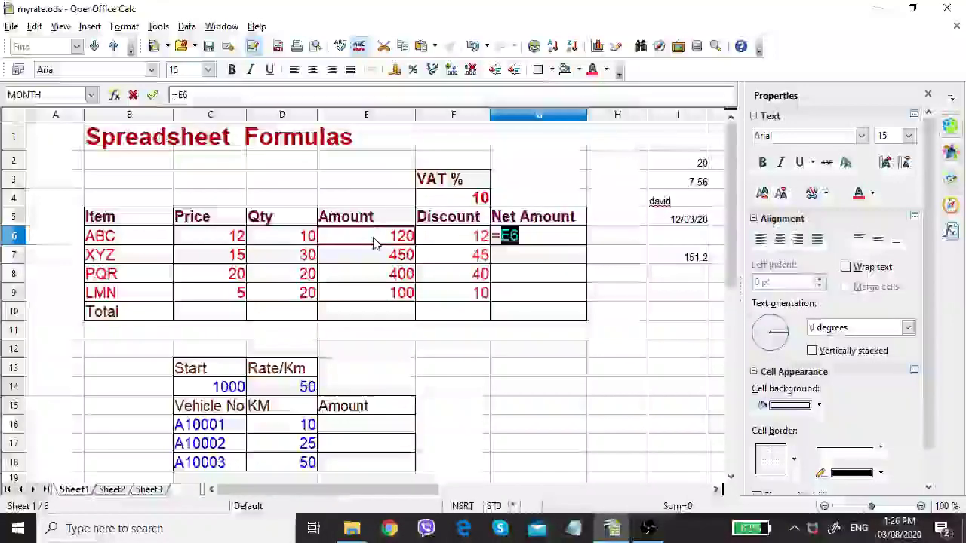
pyautogui.write('-')
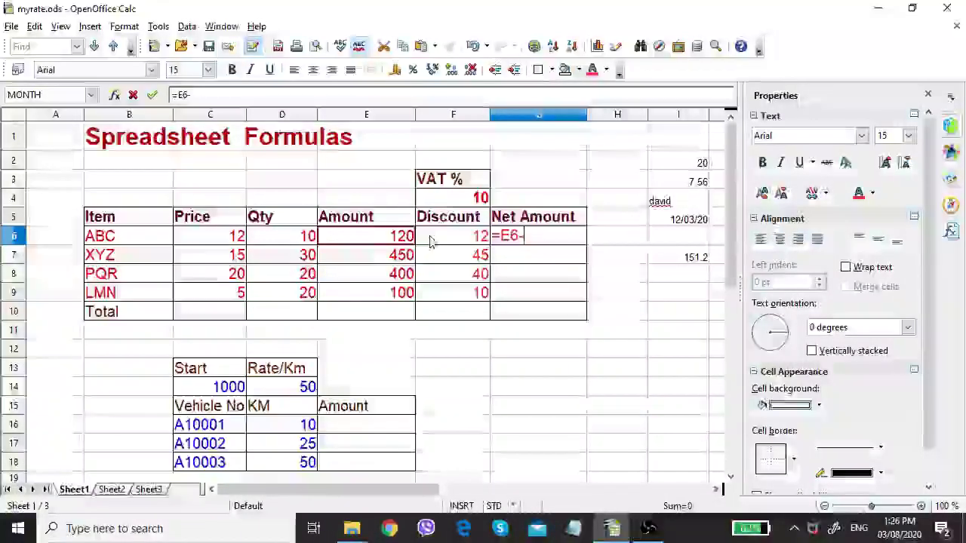
pyautogui.click(430, 240)
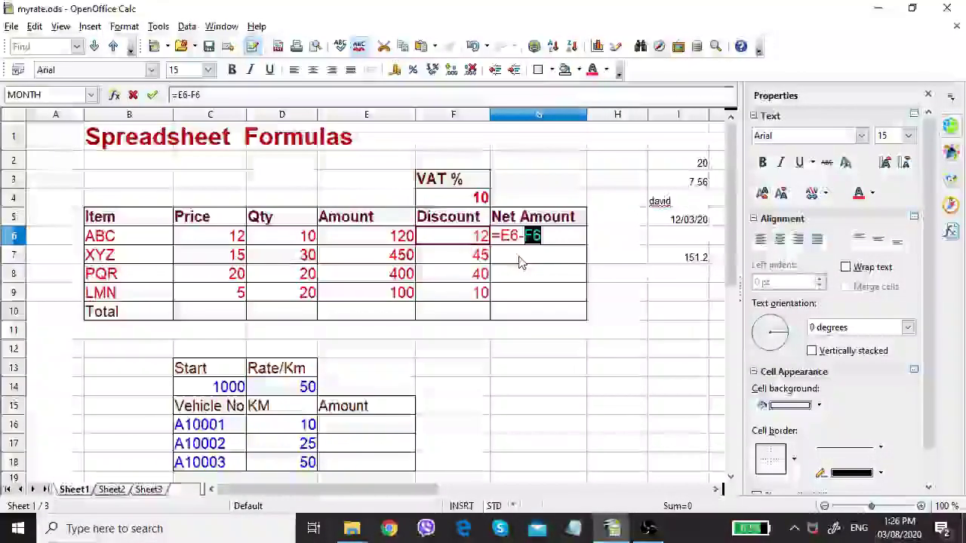
pyautogui.press('Return')
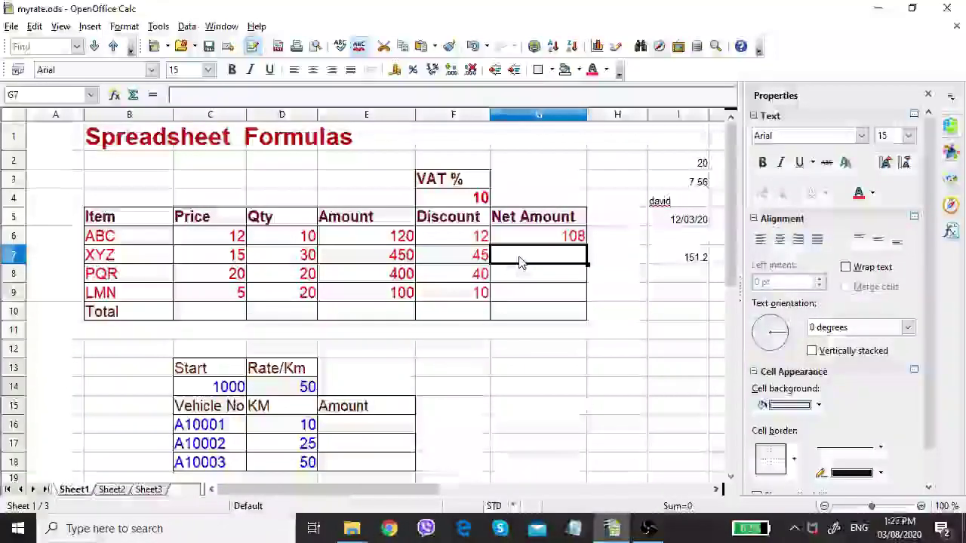
pyautogui.press('Up')
pyautogui.press('Up')
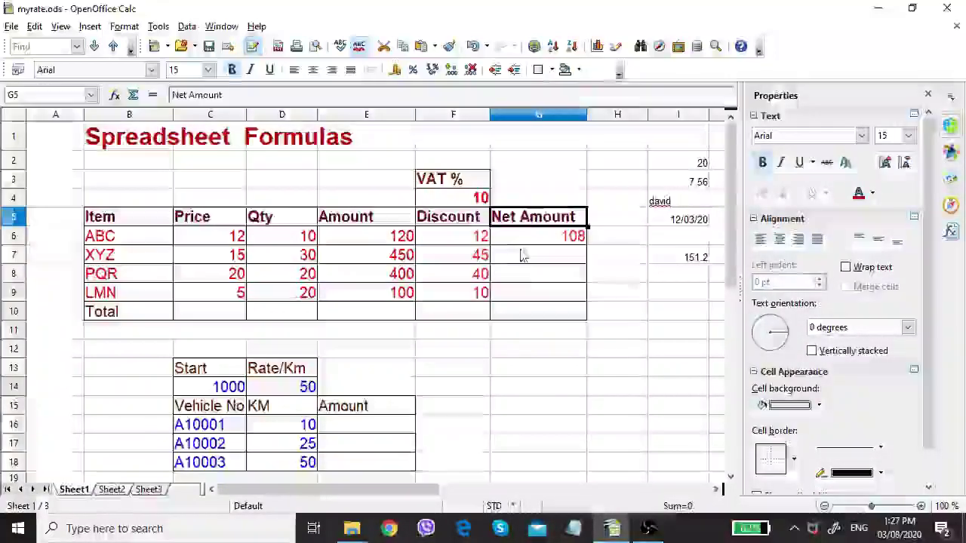
# Copy the G6 net amount formula into G7:G9
pyautogui.click(523, 240)
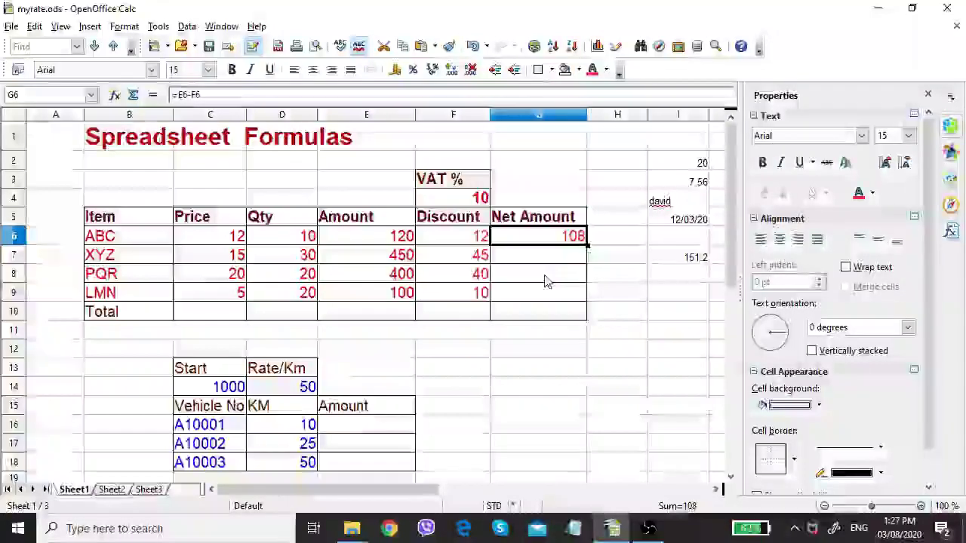
pyautogui.click(547, 277)
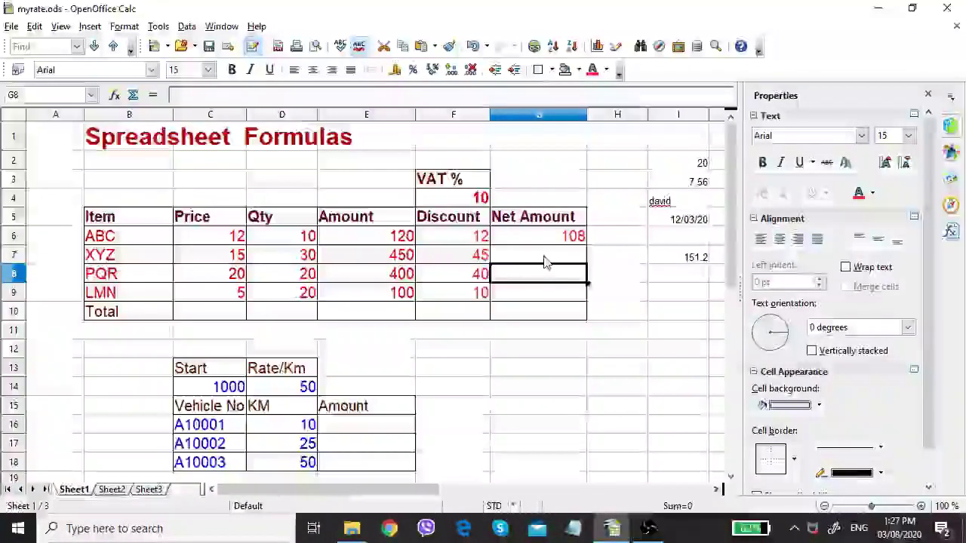
pyautogui.click(546, 261)
pyautogui.hotkey('shift', 'Down')
pyautogui.hotkey('shift', 'Down')
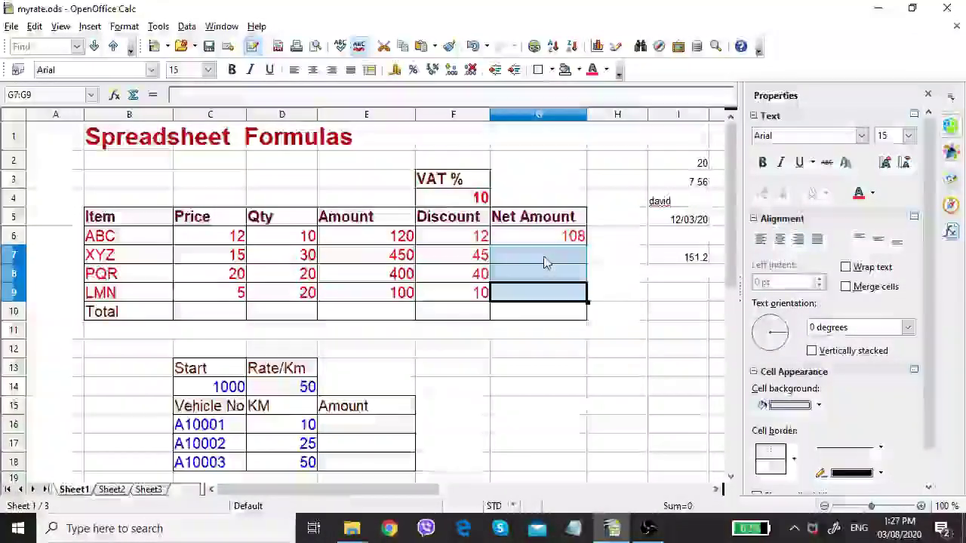
pyautogui.hotkey('ctrl', 'v')
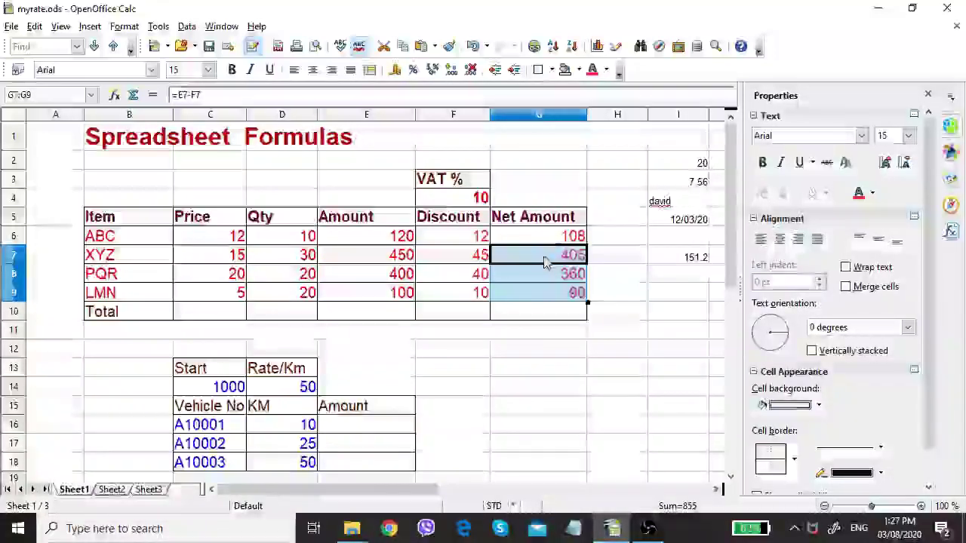
pyautogui.press('Down')
pyautogui.press('Down')
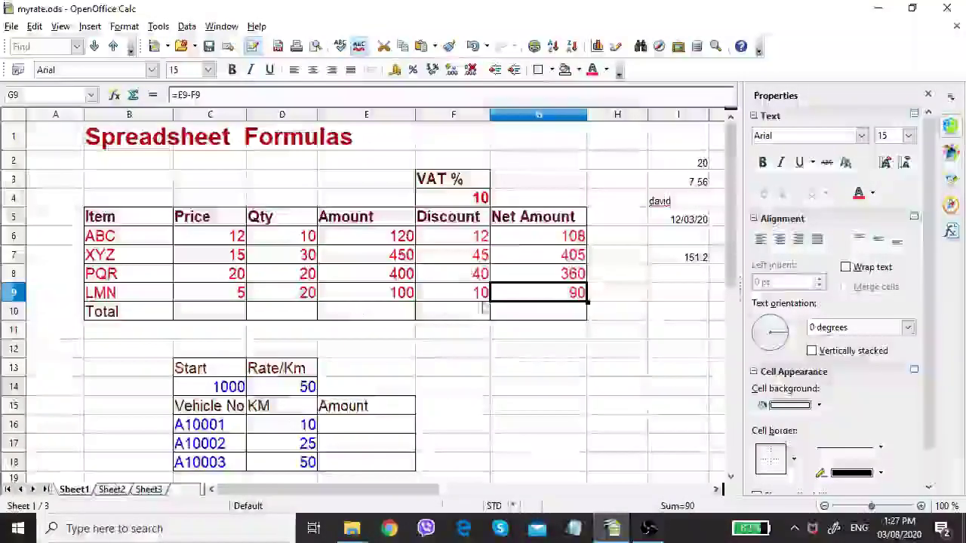
# Verify the net amount formulas in G6 to G9, showing 108, 405, 360 and 90
pyautogui.click(540, 239)
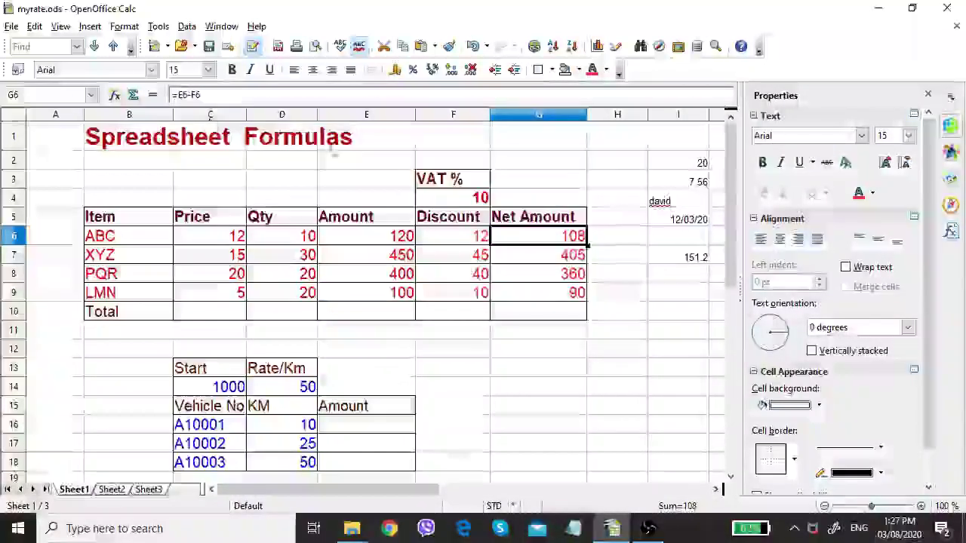
pyautogui.click(526, 262)
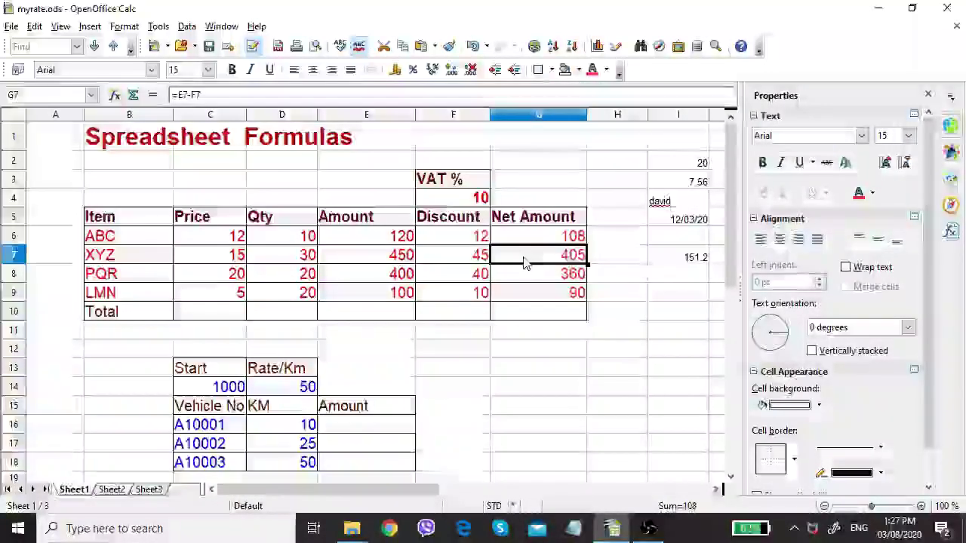
pyautogui.click(525, 279)
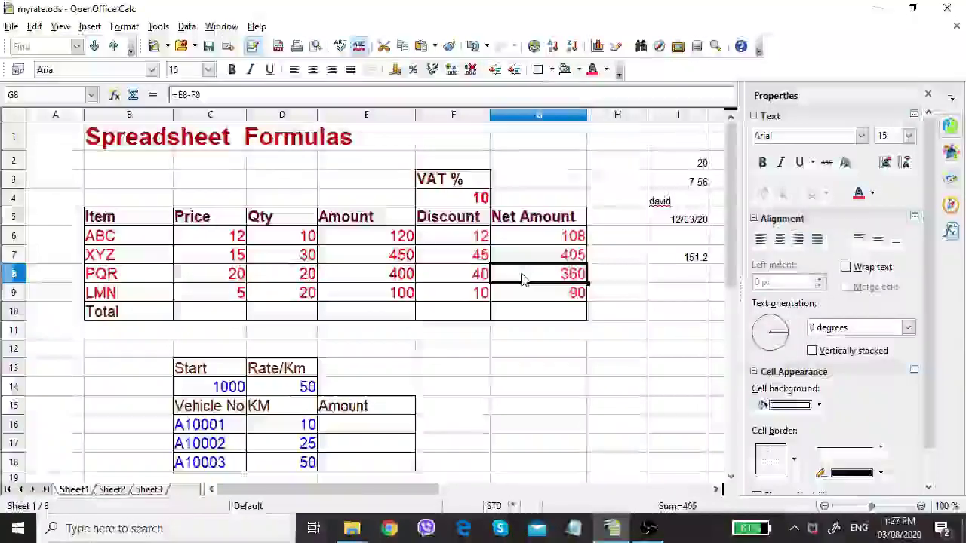
pyautogui.click(523, 295)
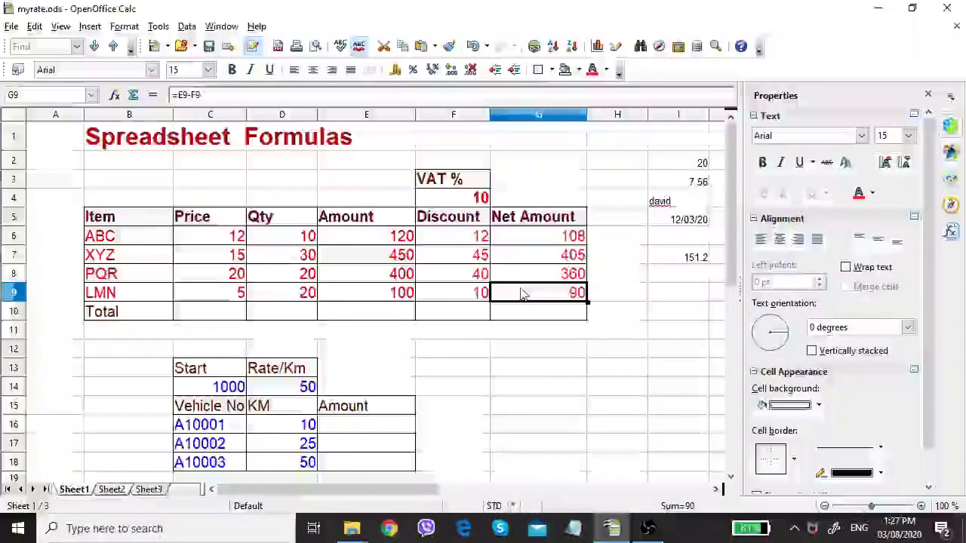
# Enter =sum(E6:E9) in E10 so the Amount total shows 1070
pyautogui.click(220, 312)
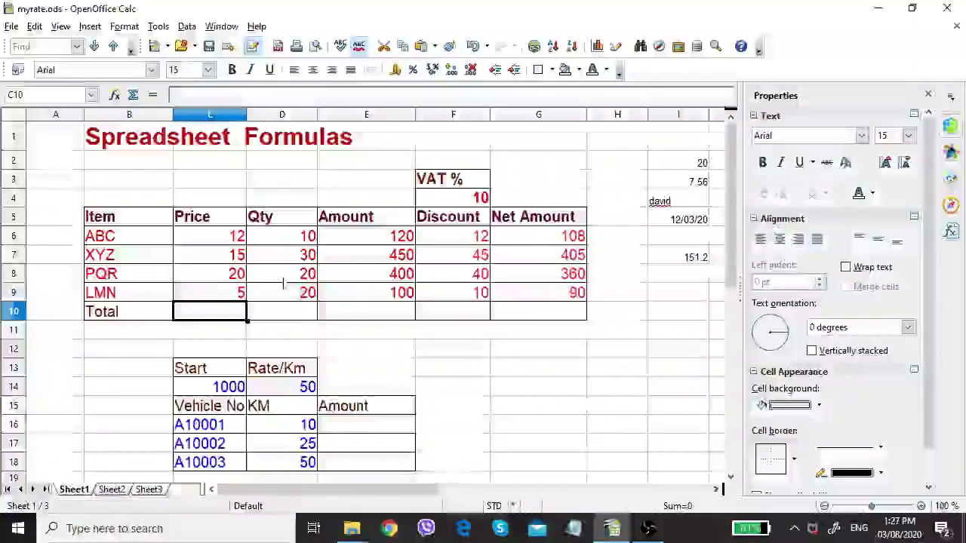
pyautogui.click(357, 315)
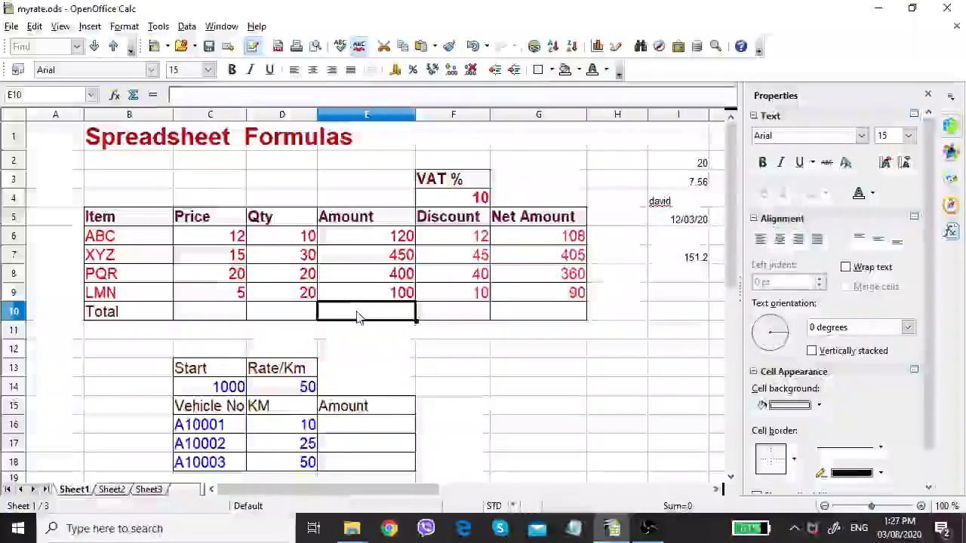
pyautogui.write('=')
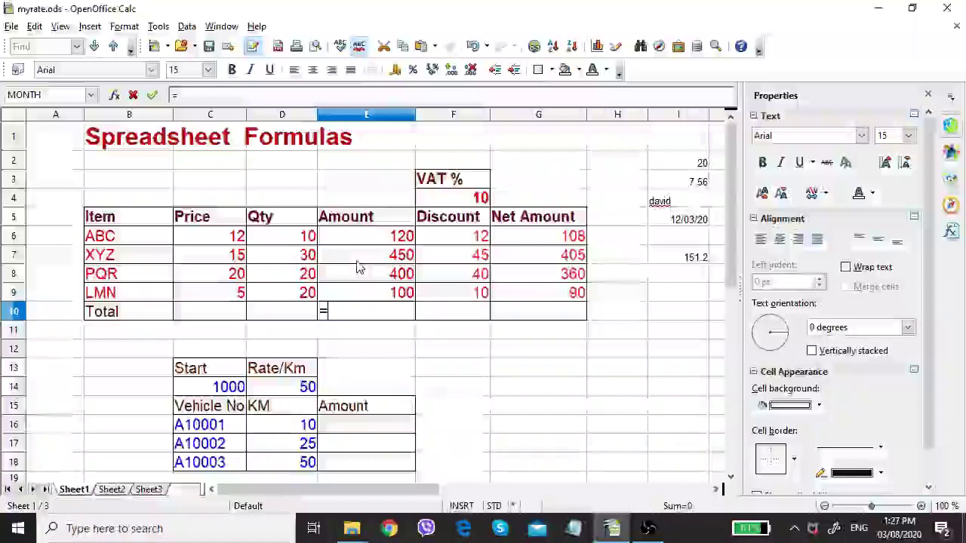
pyautogui.press('Escape')
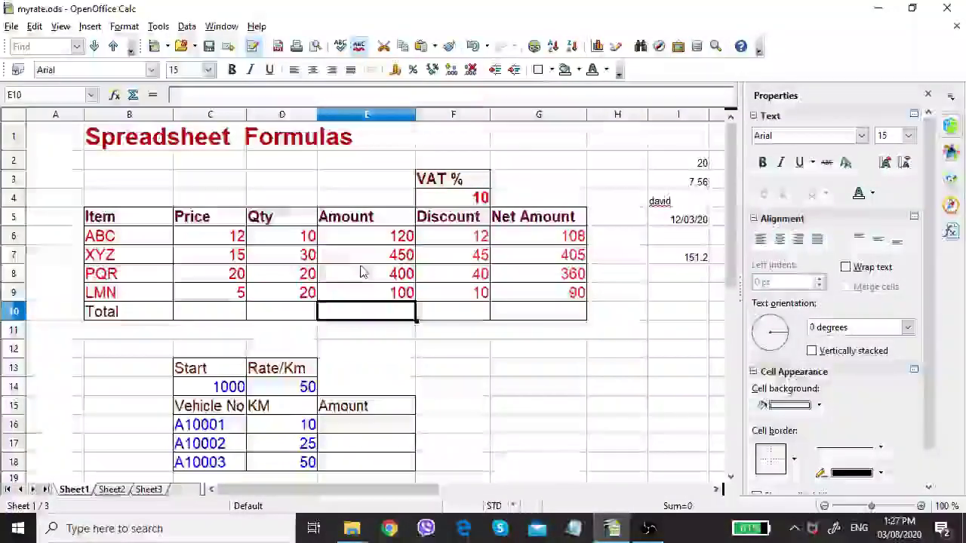
pyautogui.write('=su')
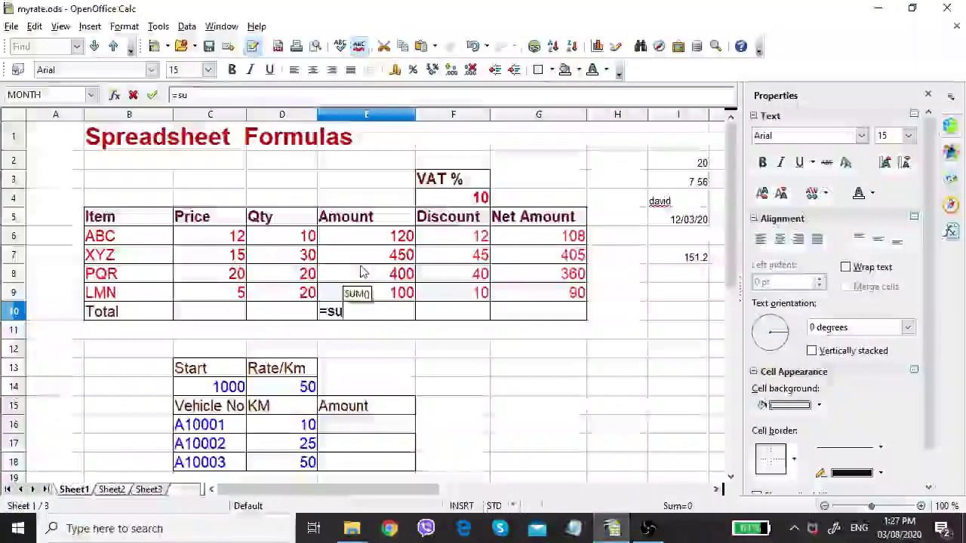
pyautogui.write('m(')
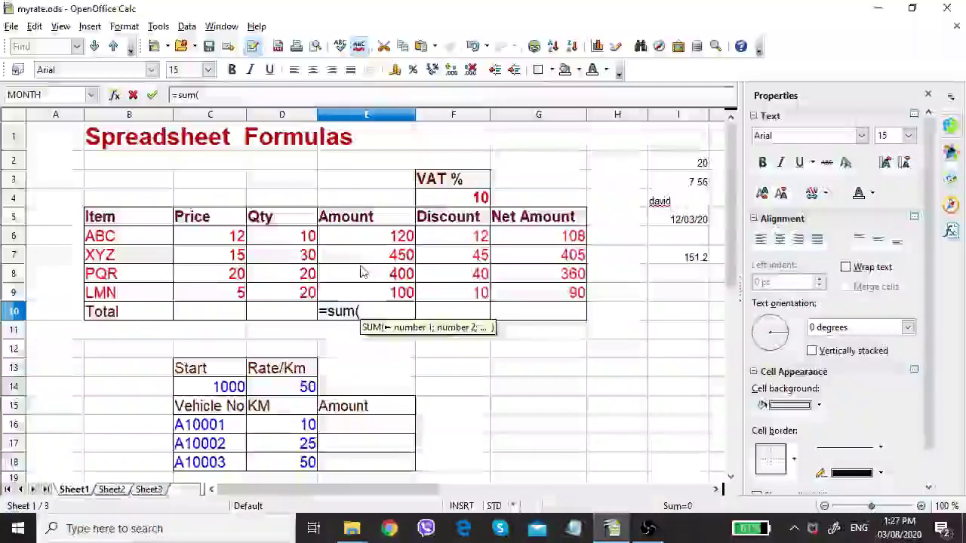
pyautogui.moveTo(369, 235); pyautogui.dragTo(370, 293)
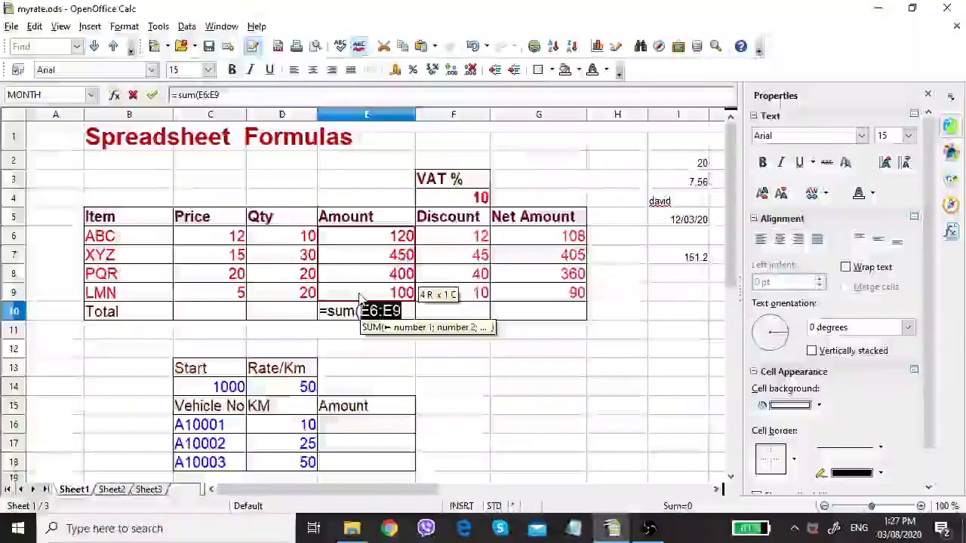
pyautogui.click(404, 312)
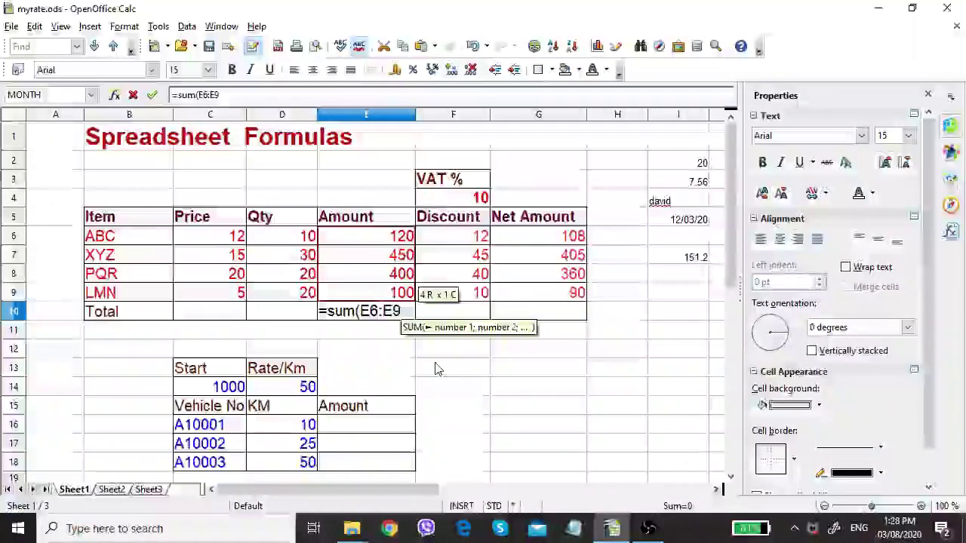
pyautogui.write(')')
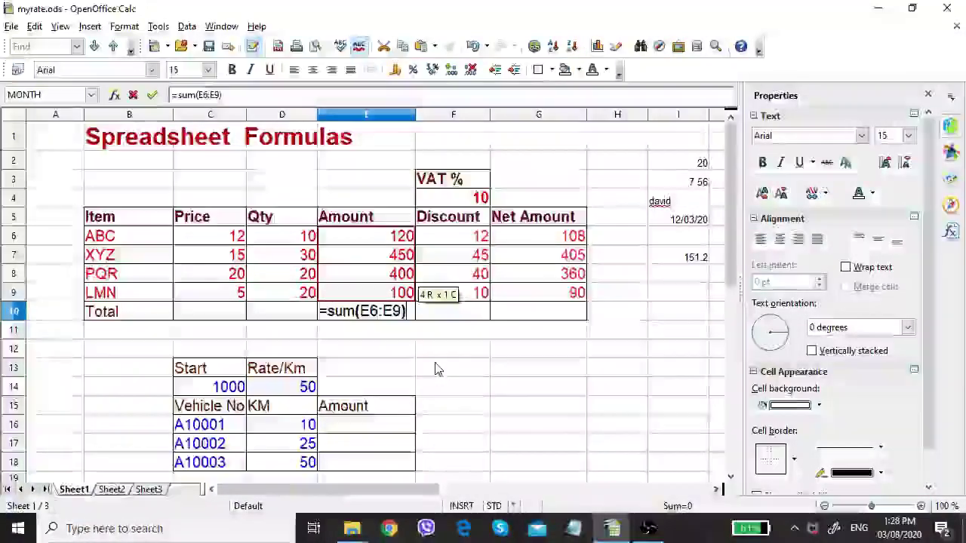
pyautogui.press('Return')
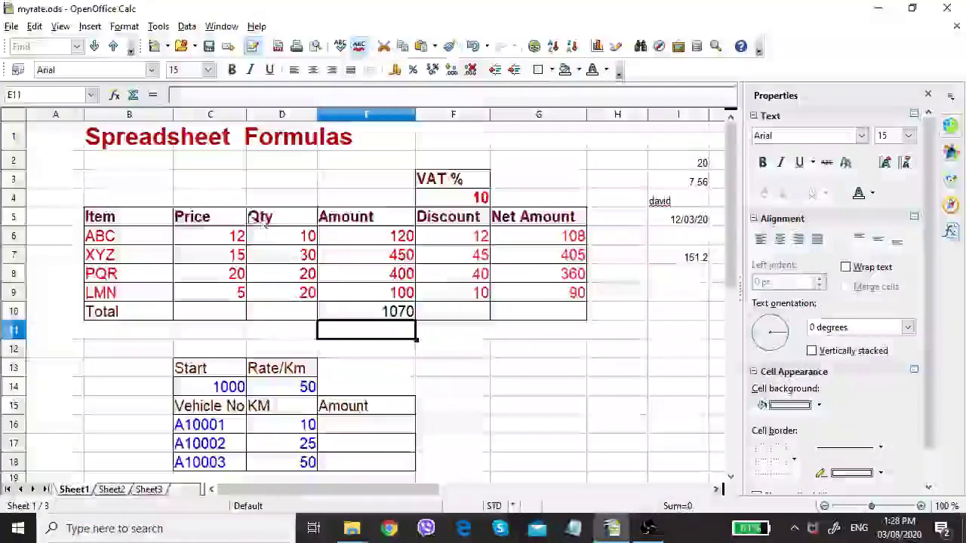
pyautogui.click(532, 317)
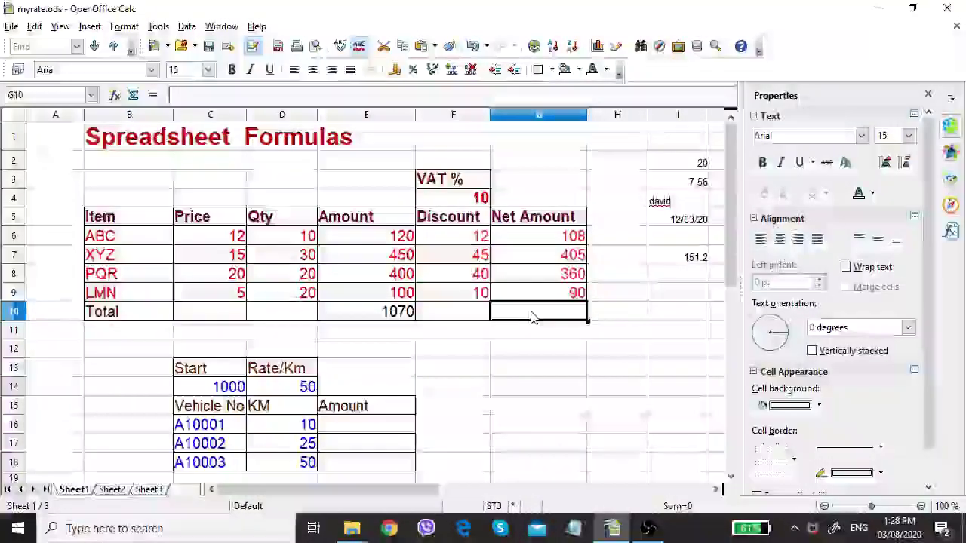
# Sum G6:G9 in G10 for a Net Amount total of 963
pyautogui.write('=sum(')
pyautogui.moveTo(537, 236); pyautogui.dragTo(537, 293)
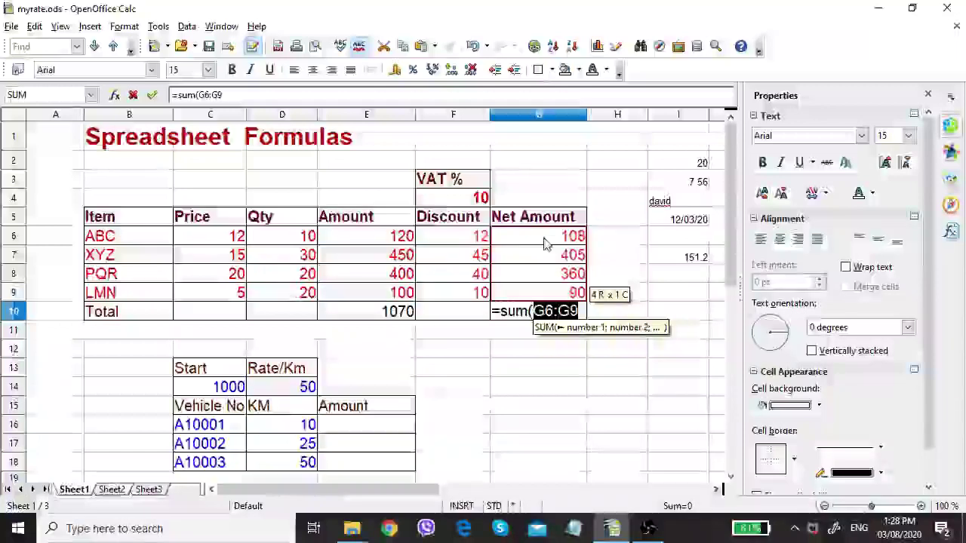
pyautogui.press('Return')
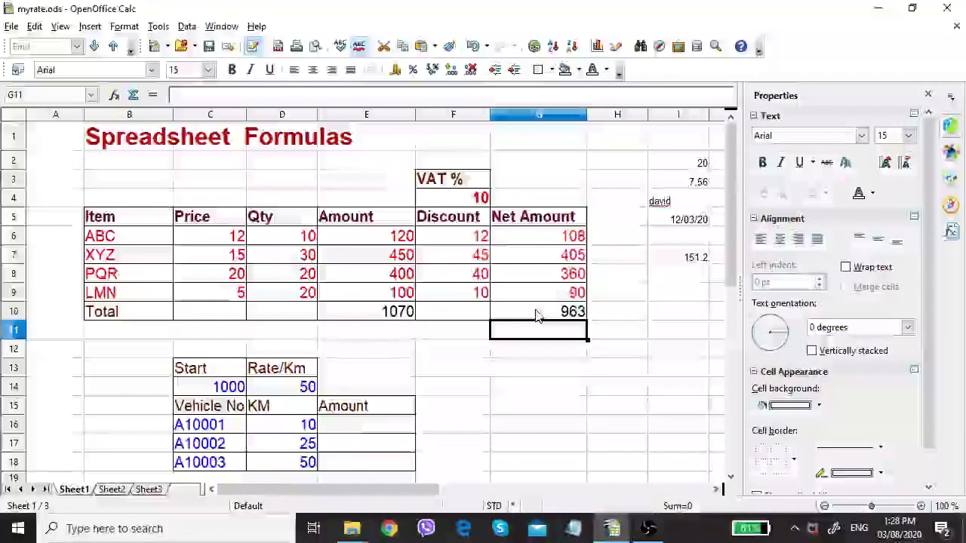
pyautogui.click(486, 372)
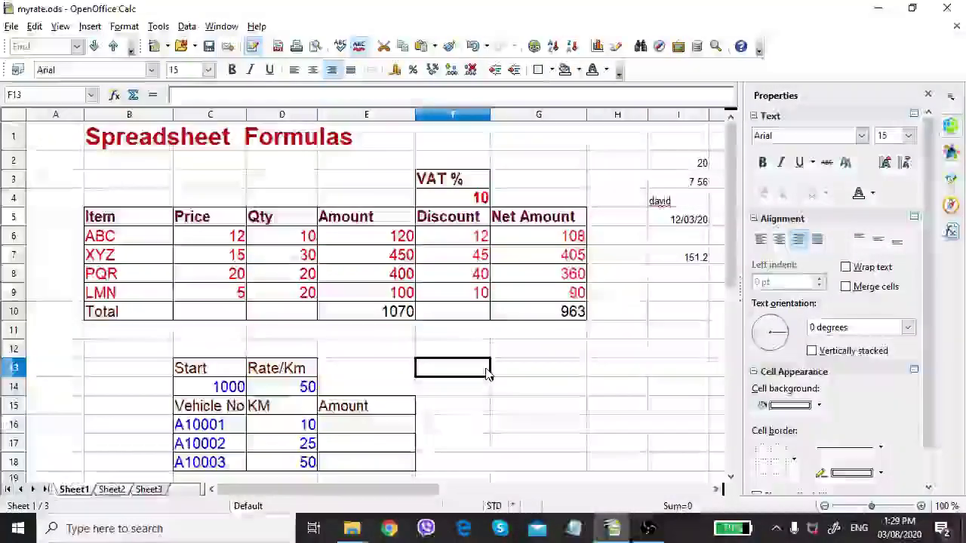
pyautogui.click(303, 387)
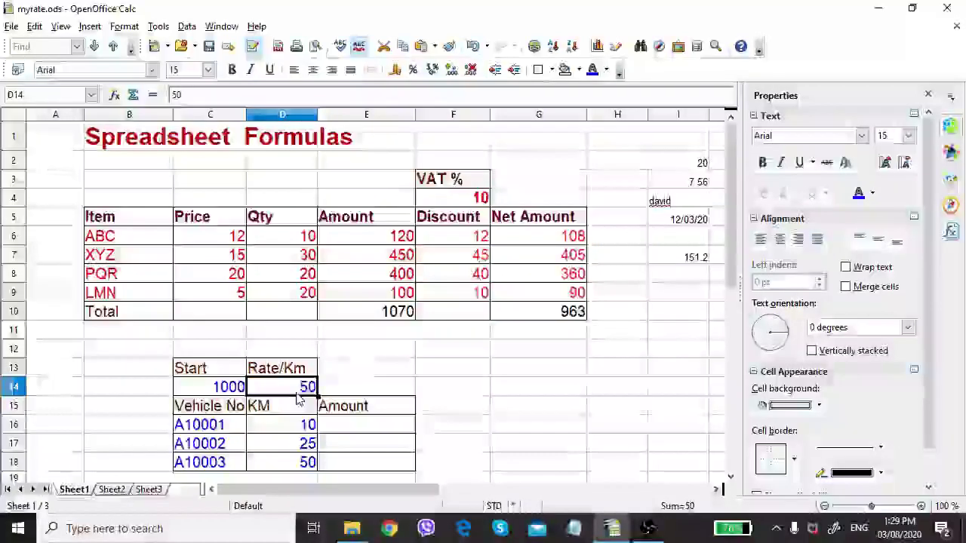
pyautogui.click(335, 429)
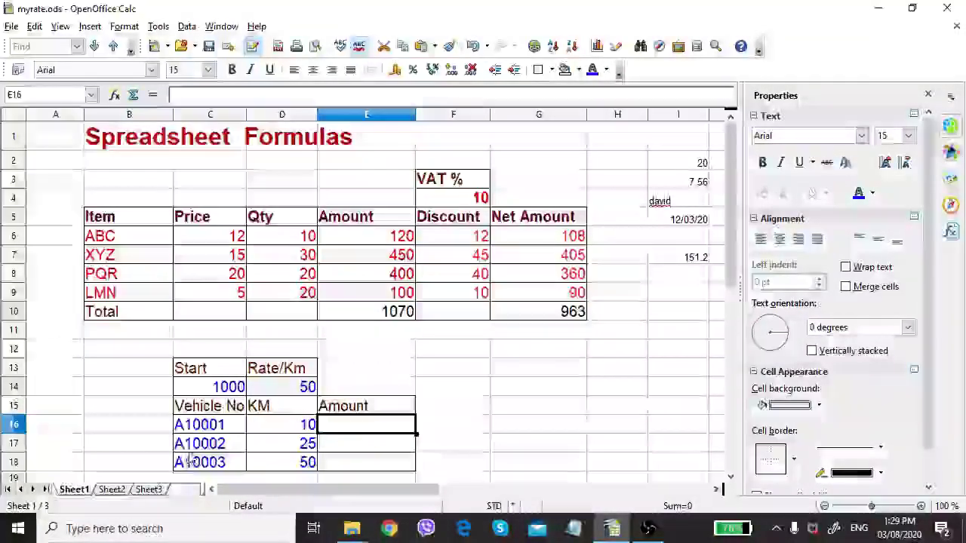
pyautogui.click(276, 425)
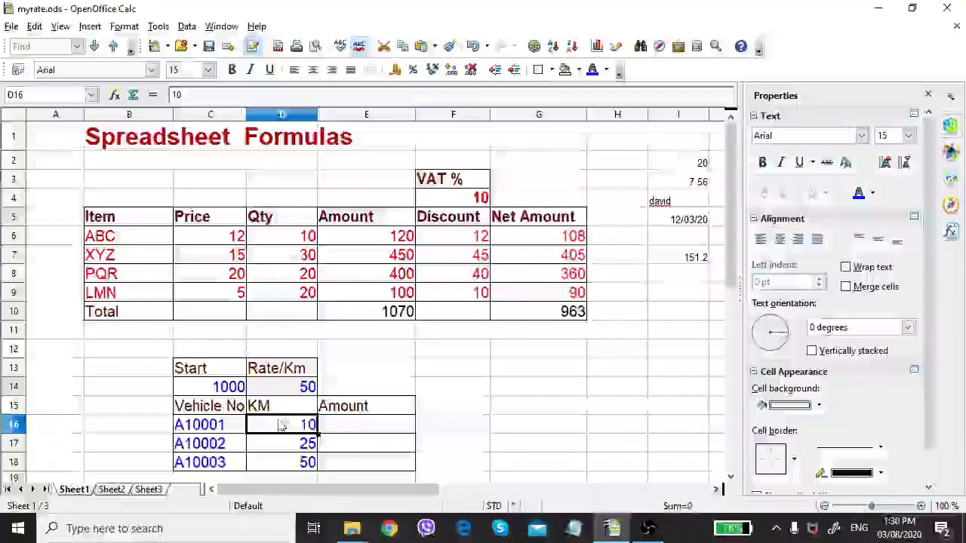
# Begin E16's formula as =$C$14+D16, with the Start value C14 locked absolute
pyautogui.click(338, 429)
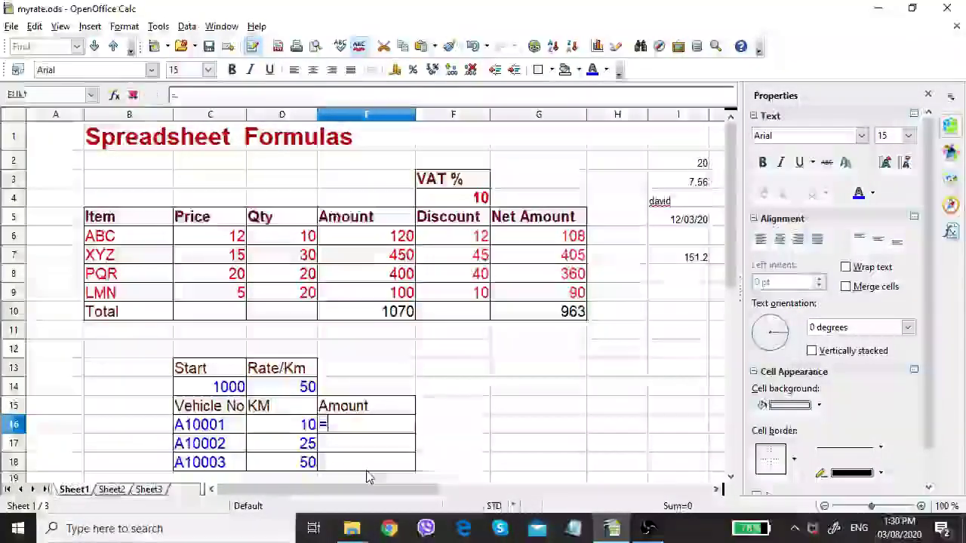
pyautogui.write('=')
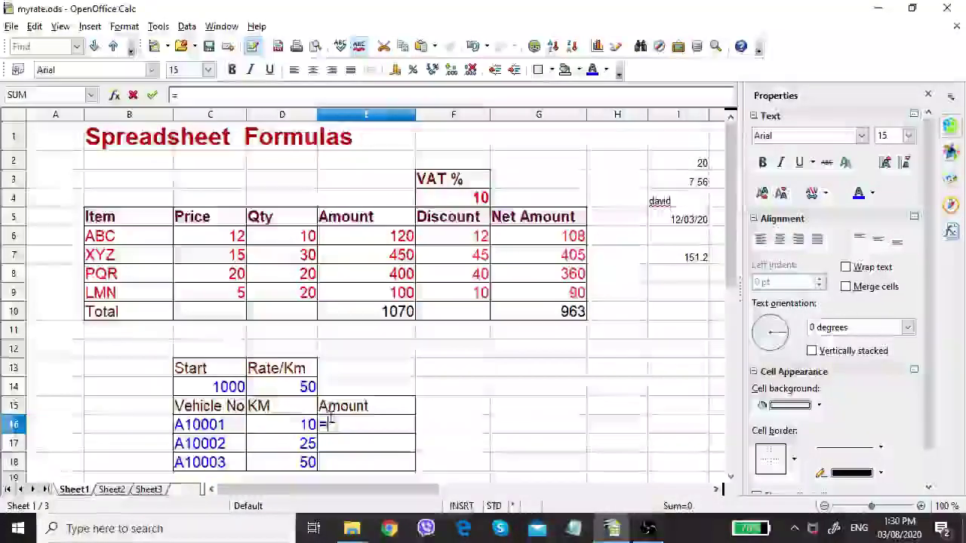
pyautogui.click(226, 386)
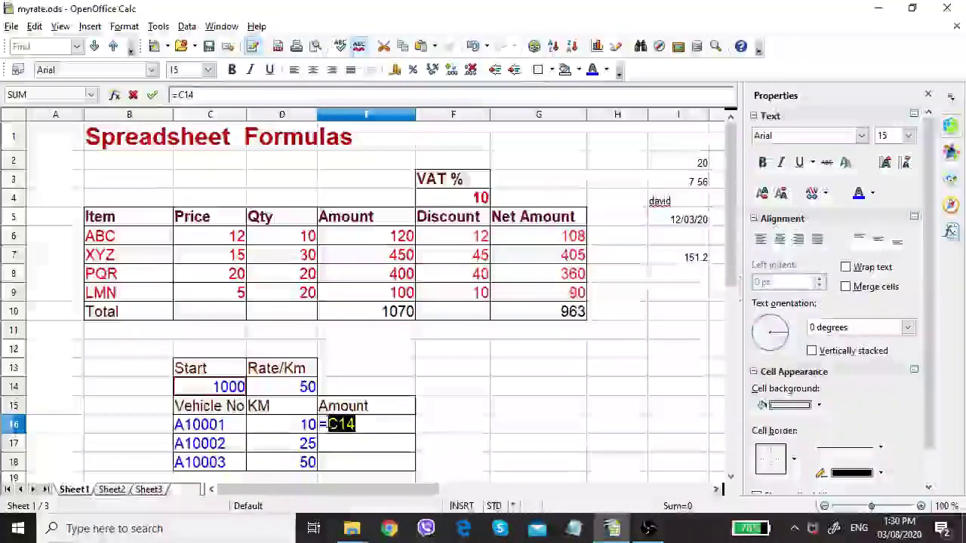
pyautogui.click(330, 425)
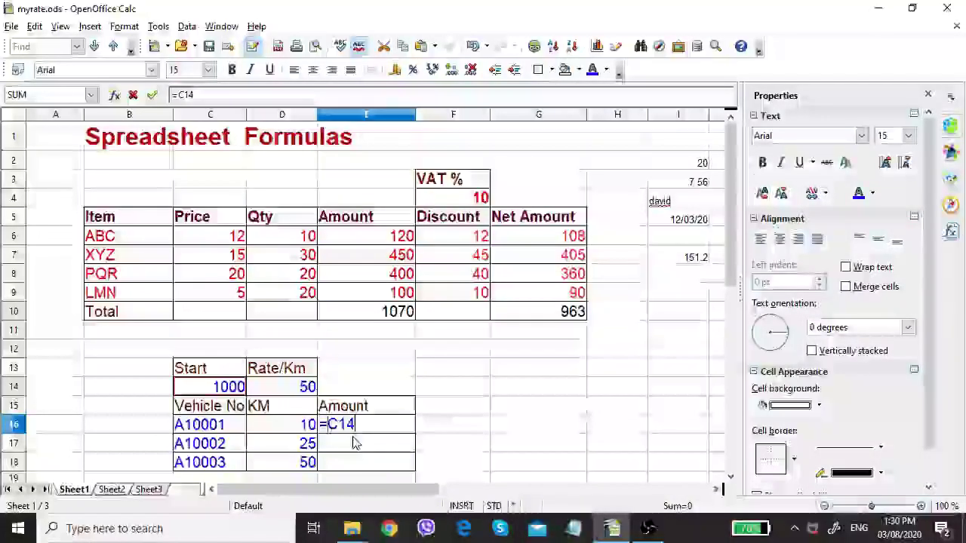
pyautogui.write('$')
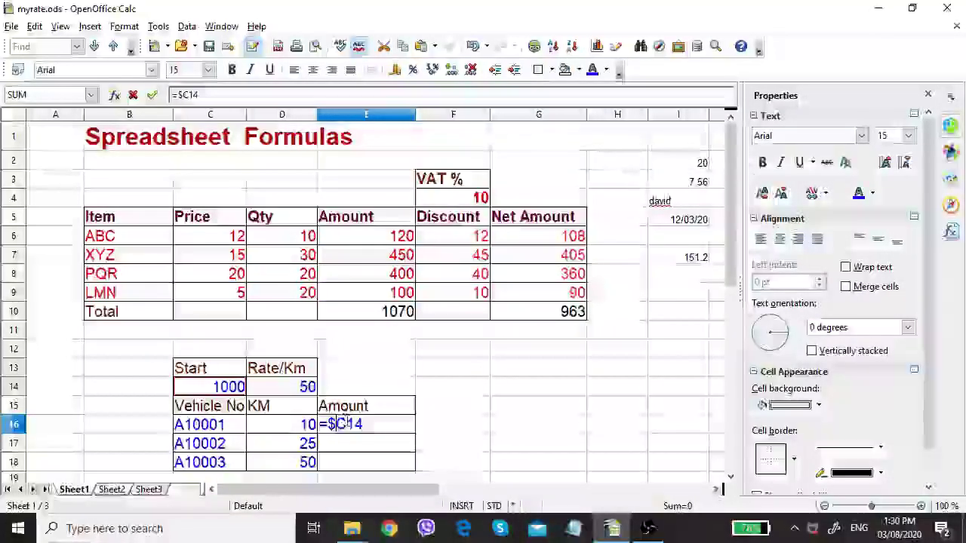
pyautogui.click(348, 424)
pyautogui.write('$')
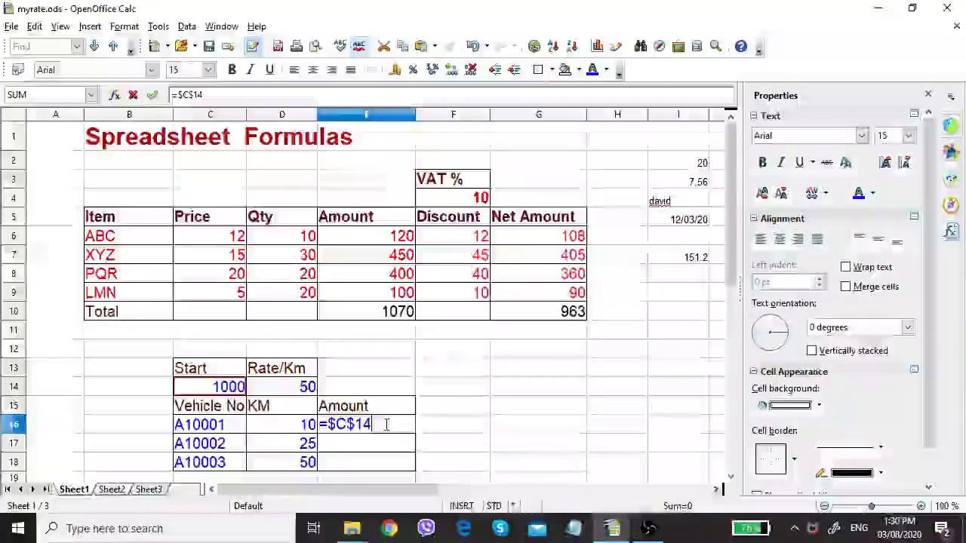
pyautogui.write('+')
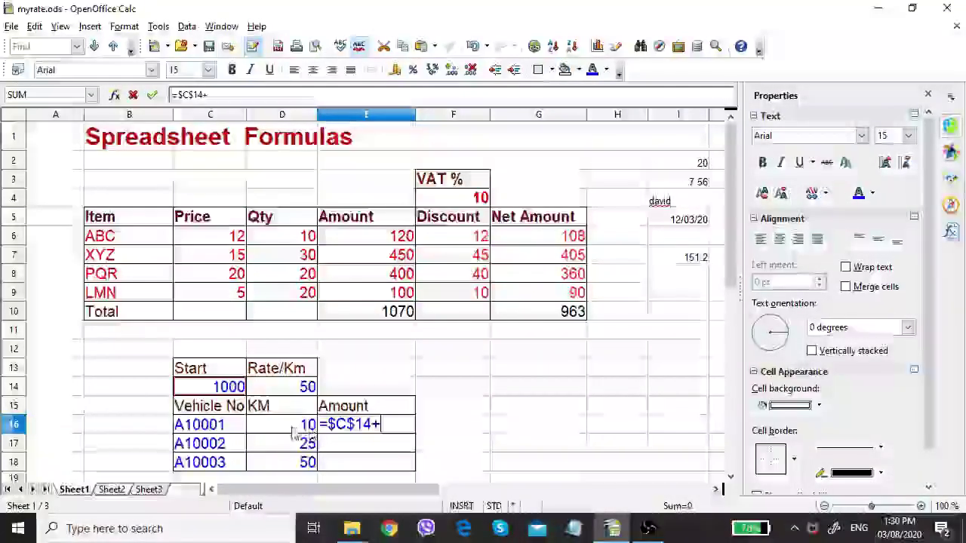
pyautogui.click(294, 428)
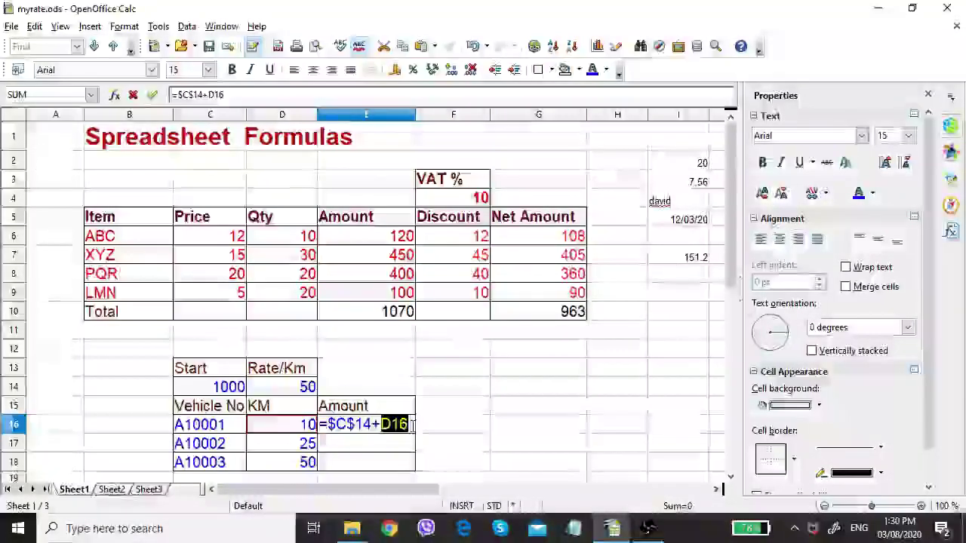
pyautogui.press('Right')
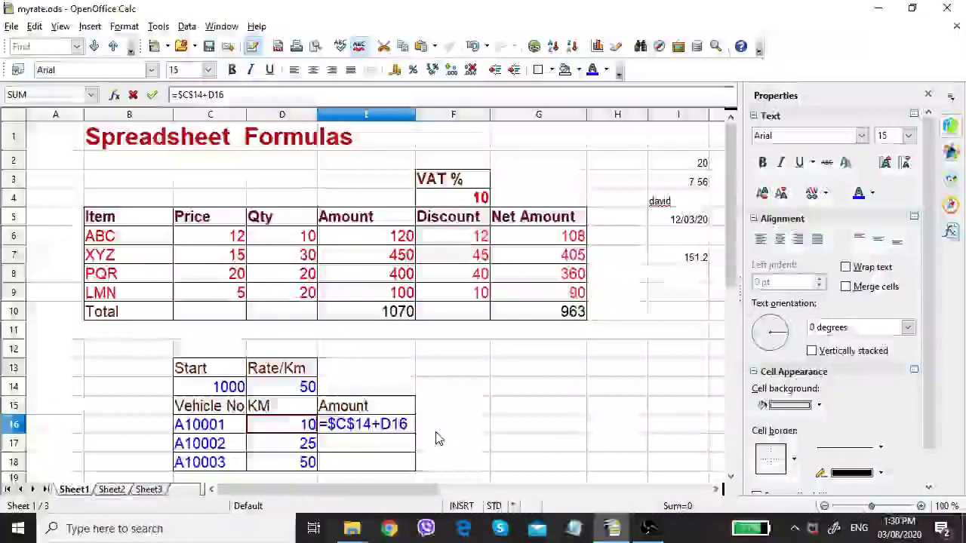
# Complete E16 as =$C$14+D16*$D$14, giving 1500 for vehicle A10001
pyautogui.write('*')
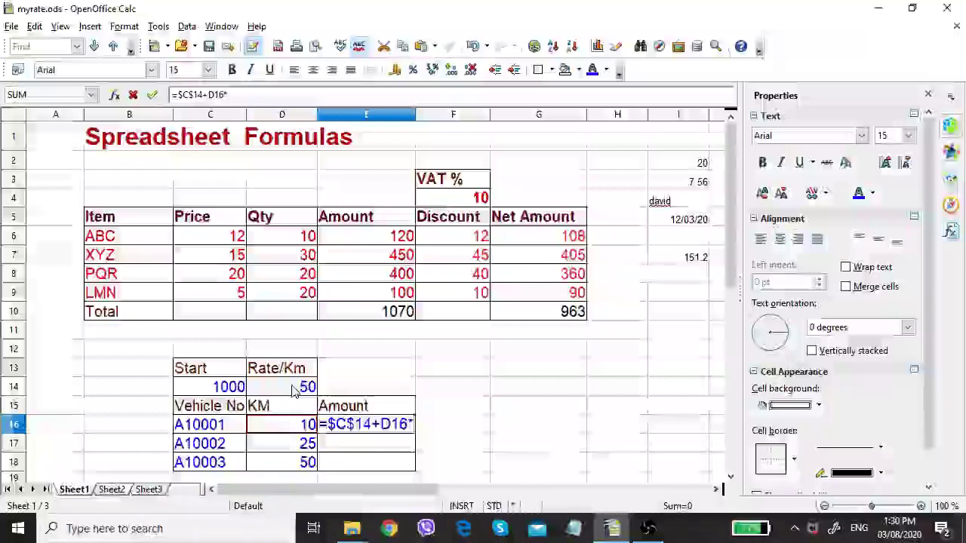
pyautogui.press('Up')
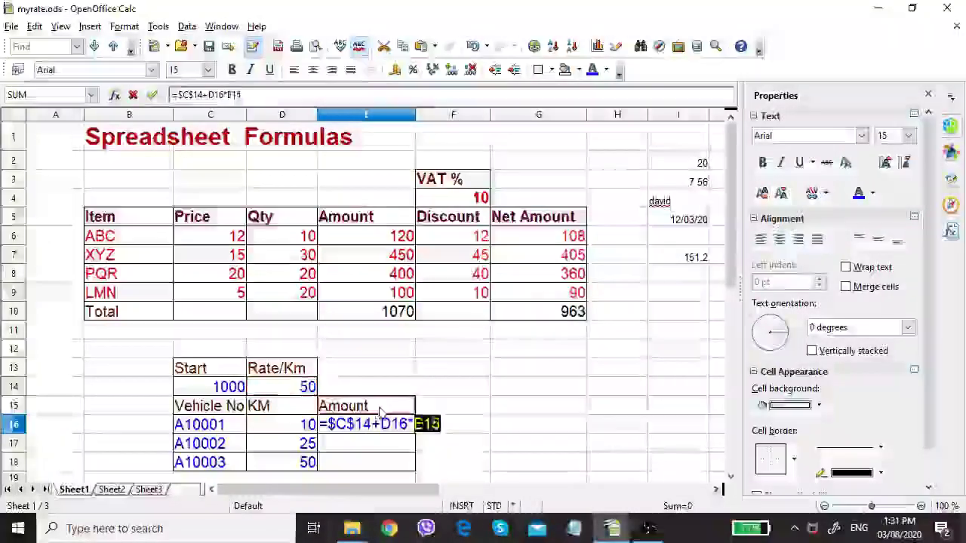
pyautogui.click(308, 386)
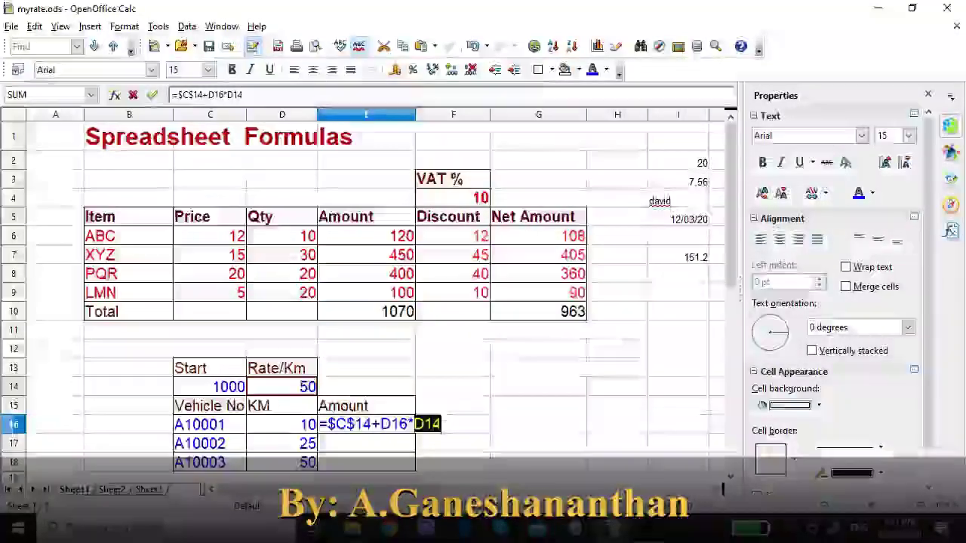
pyautogui.click(414, 424)
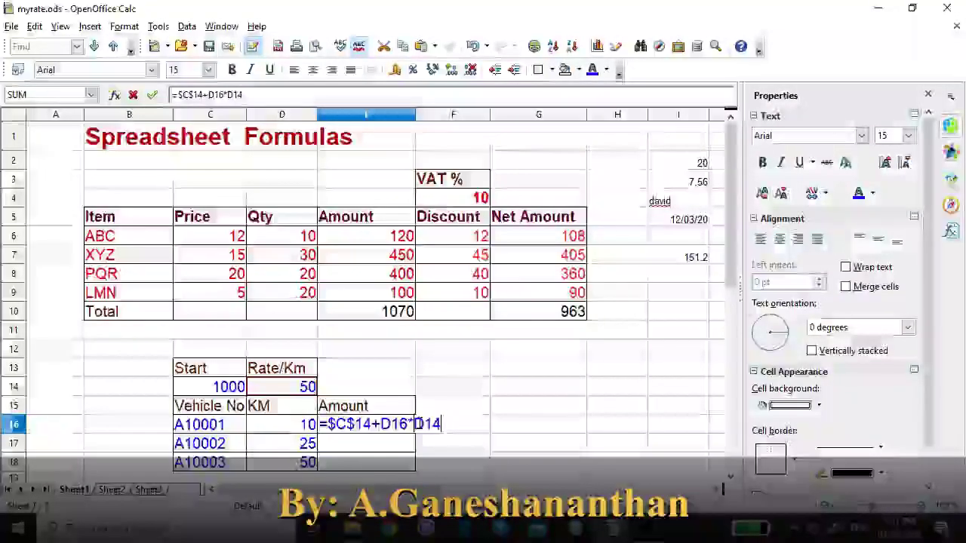
pyautogui.write('$')
pyautogui.click(433, 424)
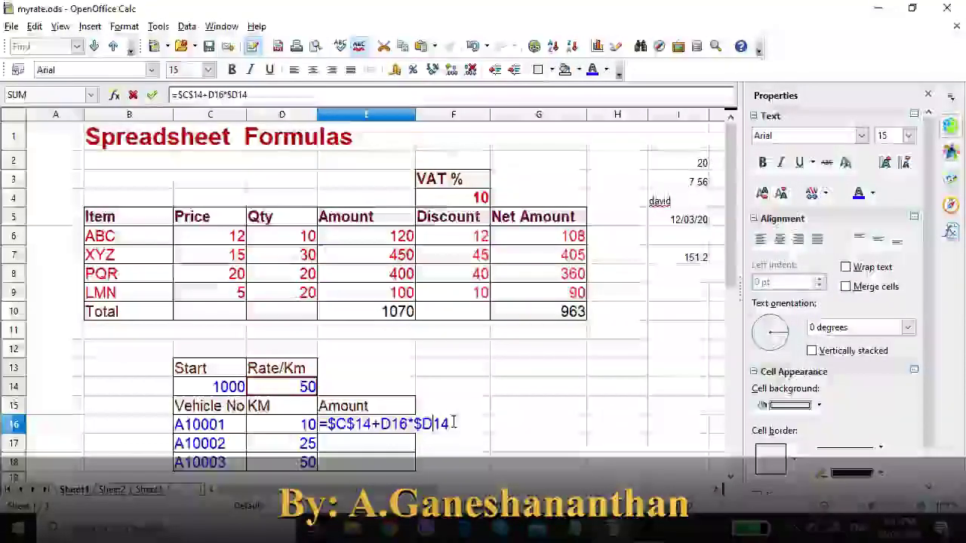
pyautogui.write('$')
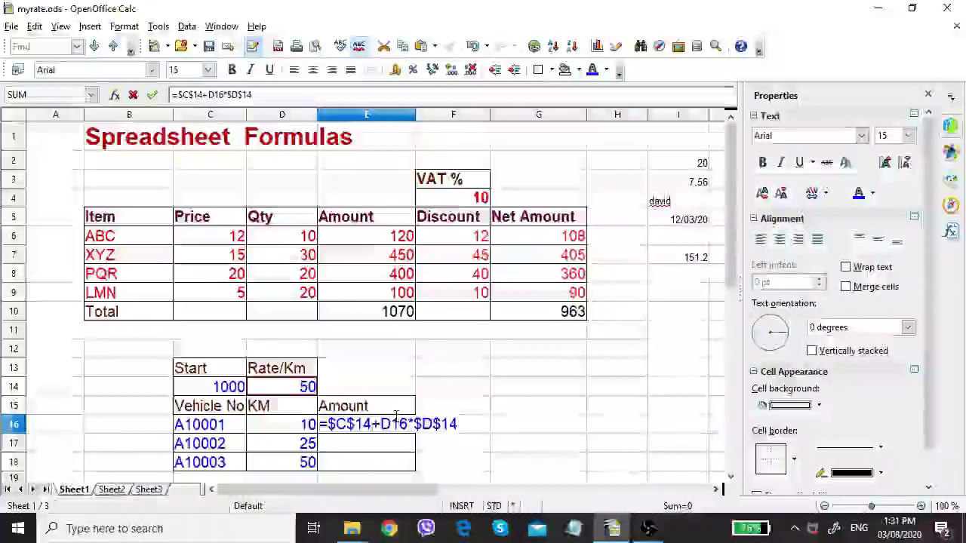
pyautogui.press('Return')
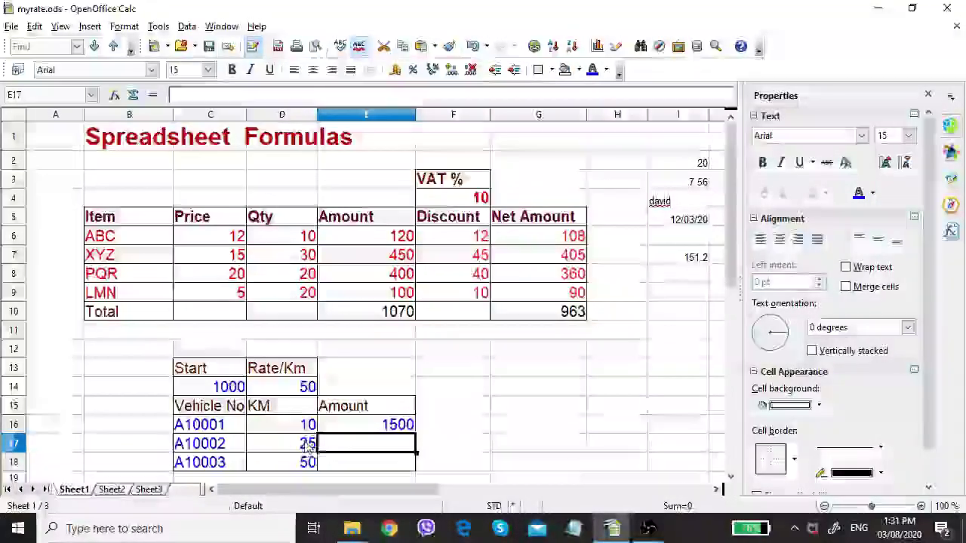
# Paste the E16 Amount formula into E17:E18 for the other two vehicles
pyautogui.click(342, 428)
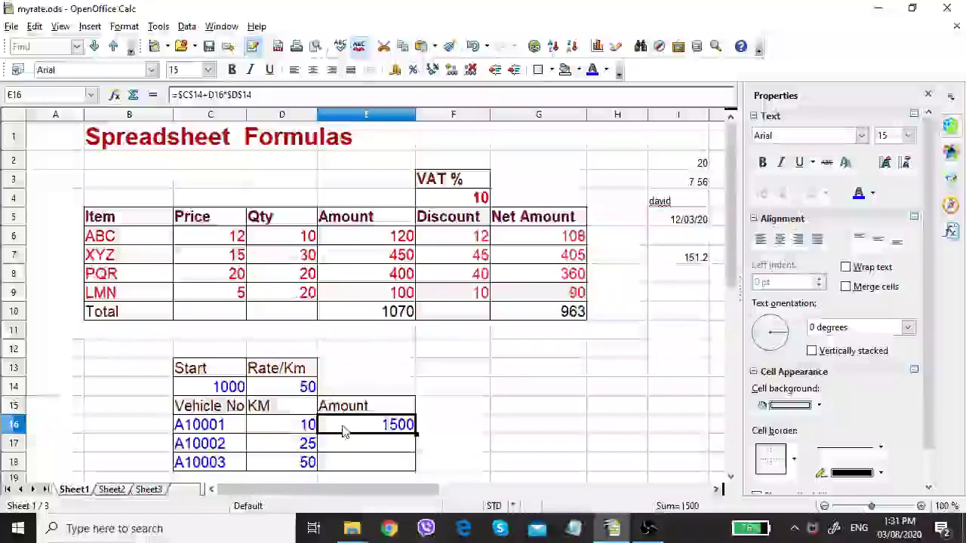
pyautogui.doubleClick(342, 428)
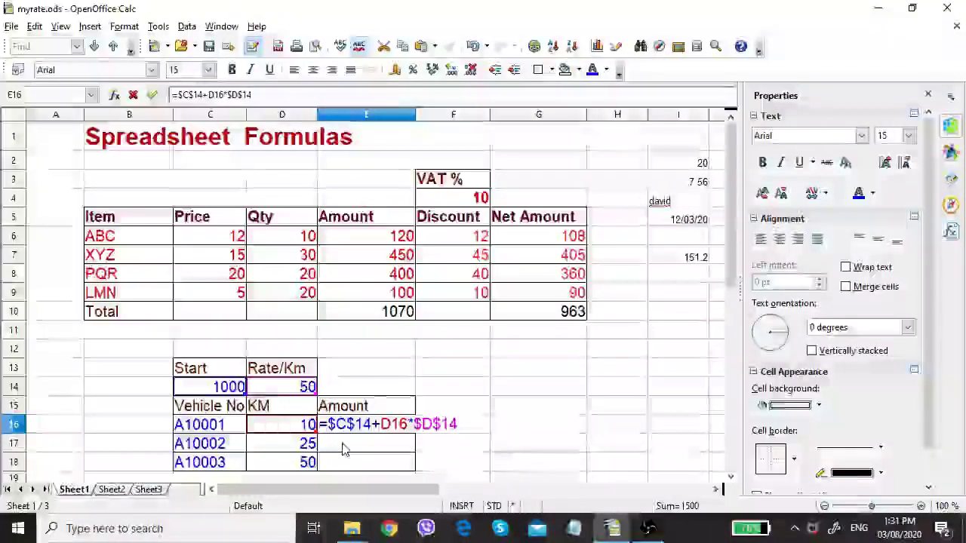
pyautogui.press('Return')
pyautogui.press('Return')
pyautogui.click(355, 428)
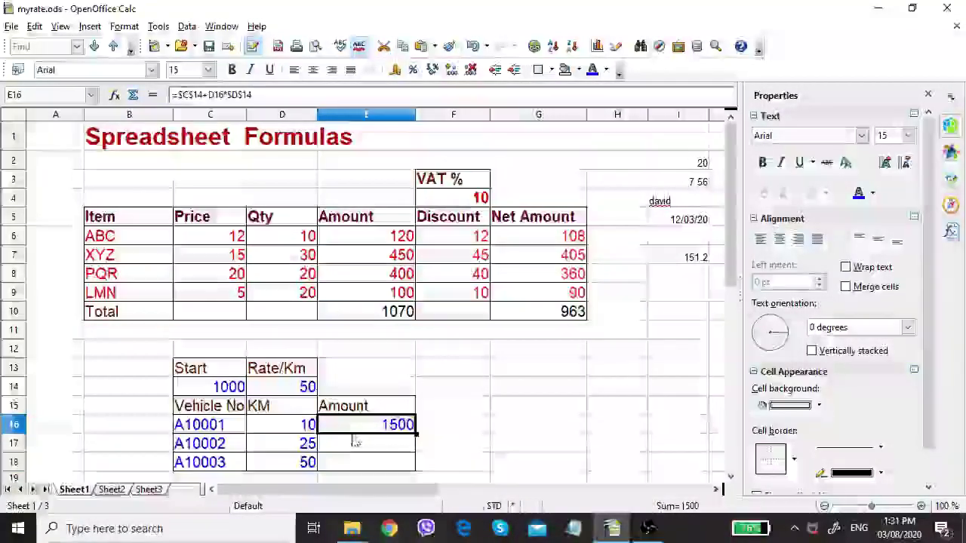
pyautogui.click(355, 443)
pyautogui.hotkey('shift', 'Down')
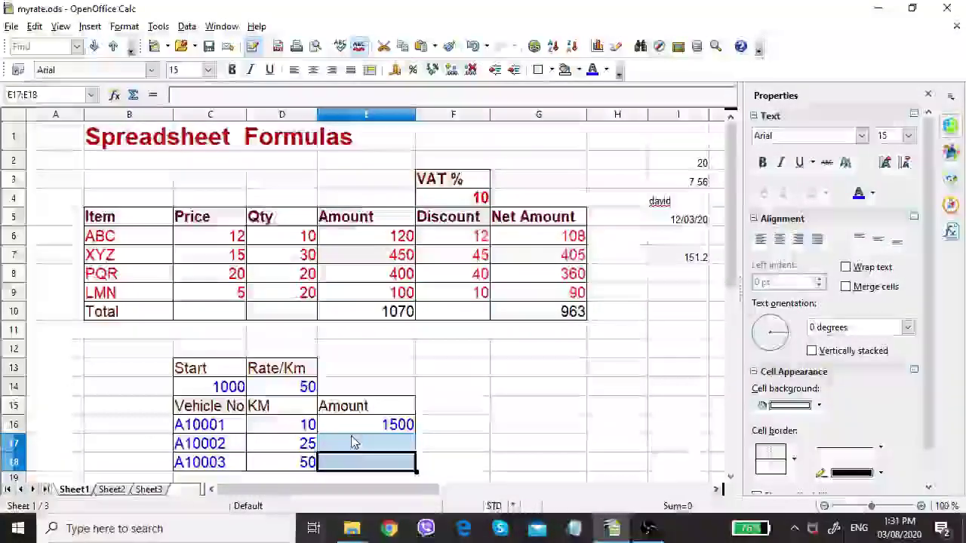
pyautogui.write('2250 3500')
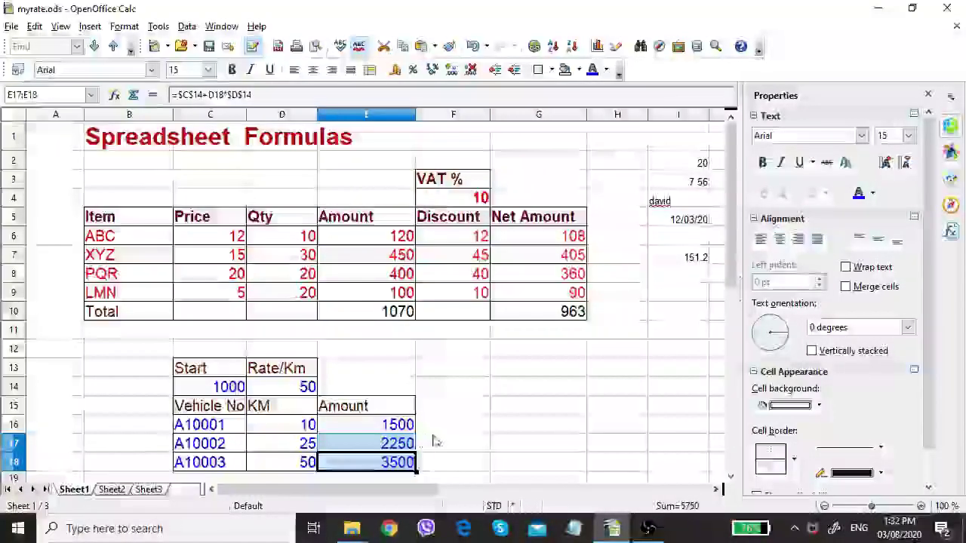
# Check the filled vehicle Amount formulas, showing 2250 and 3500
pyautogui.rightClick(437, 443)
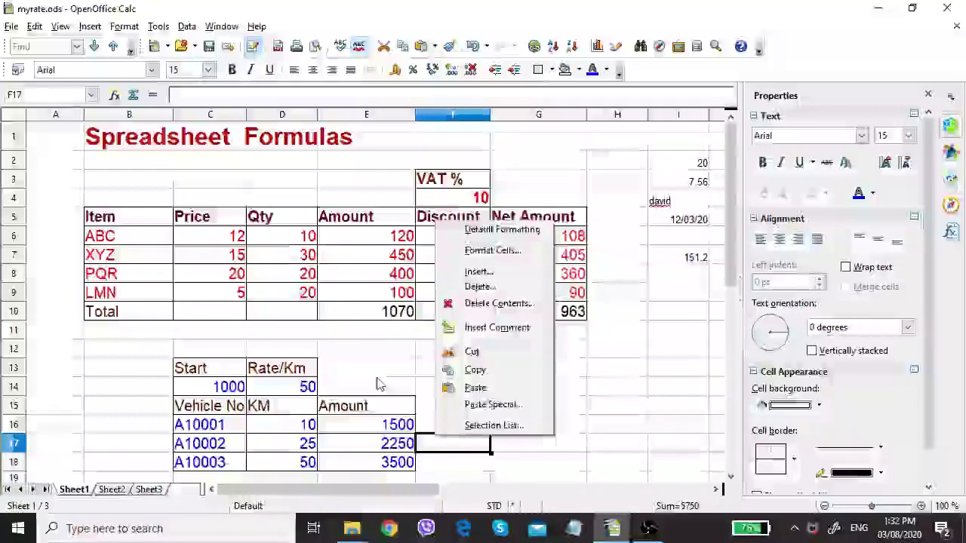
pyautogui.press('Escape')
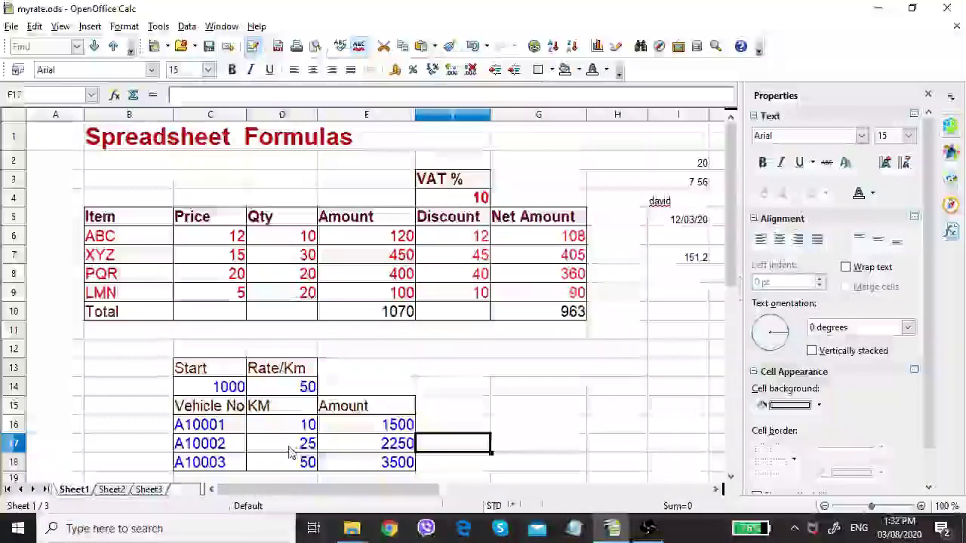
pyautogui.click(294, 446)
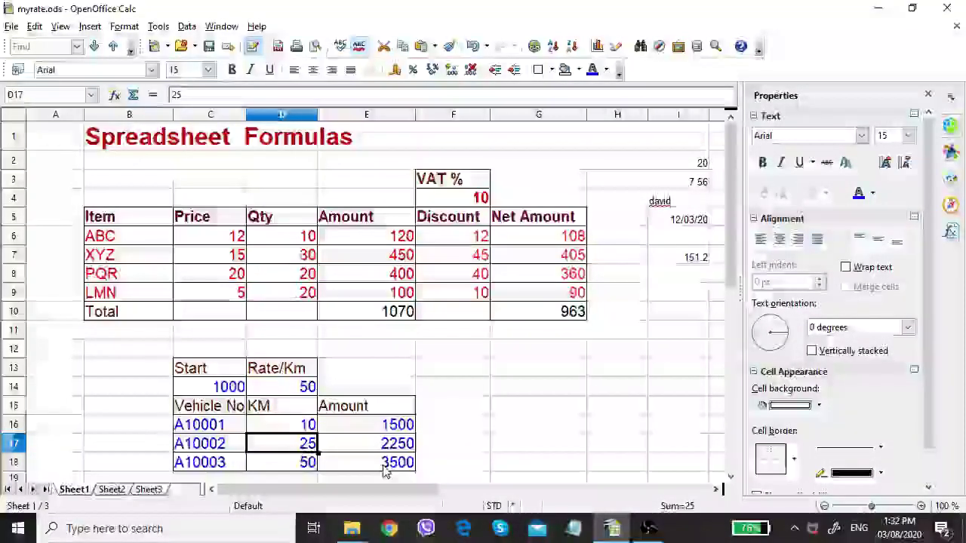
pyautogui.click(389, 464)
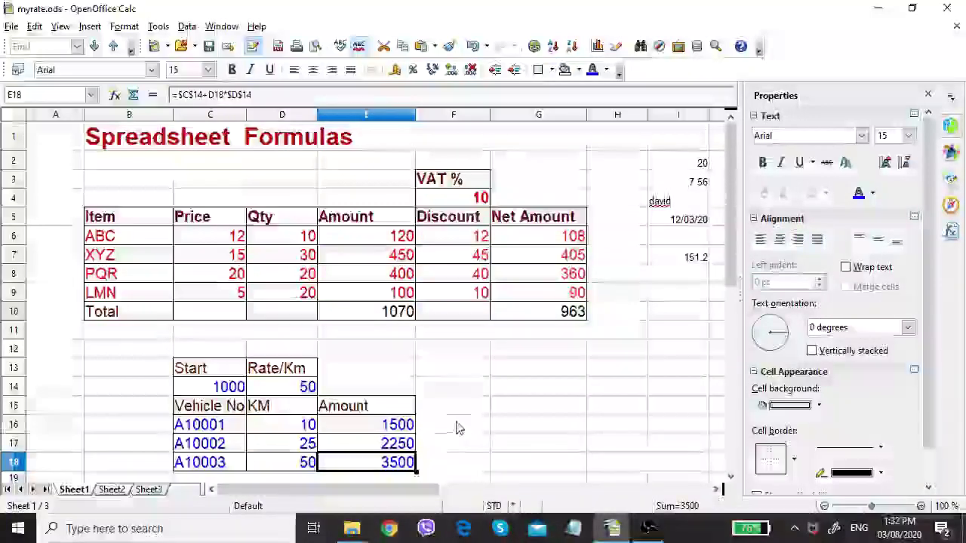
pyautogui.click(393, 426)
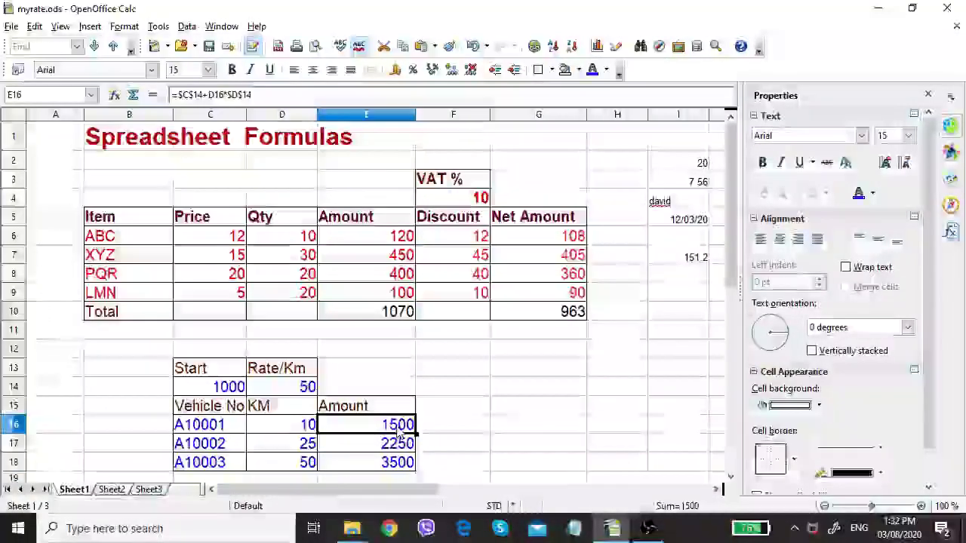
pyautogui.doubleClick(399, 431)
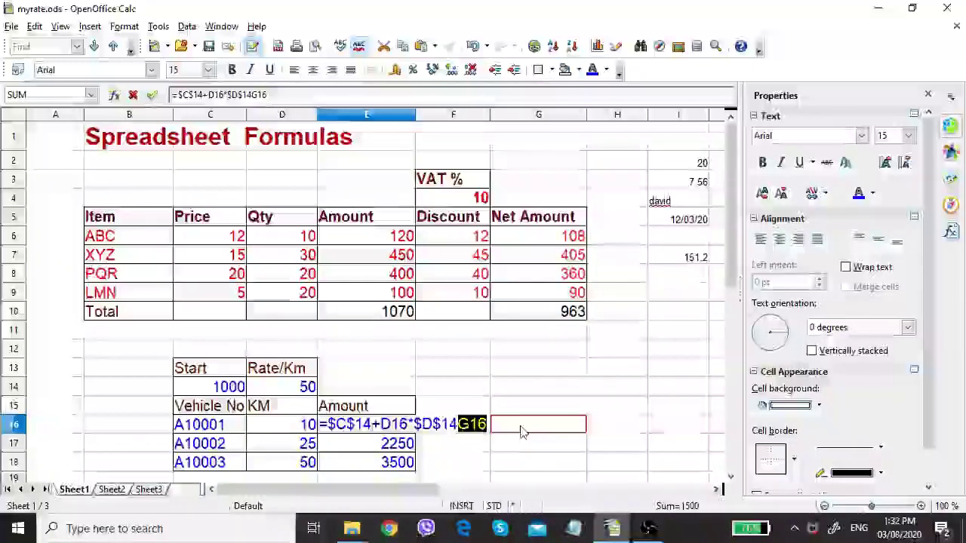
pyautogui.press('Return')
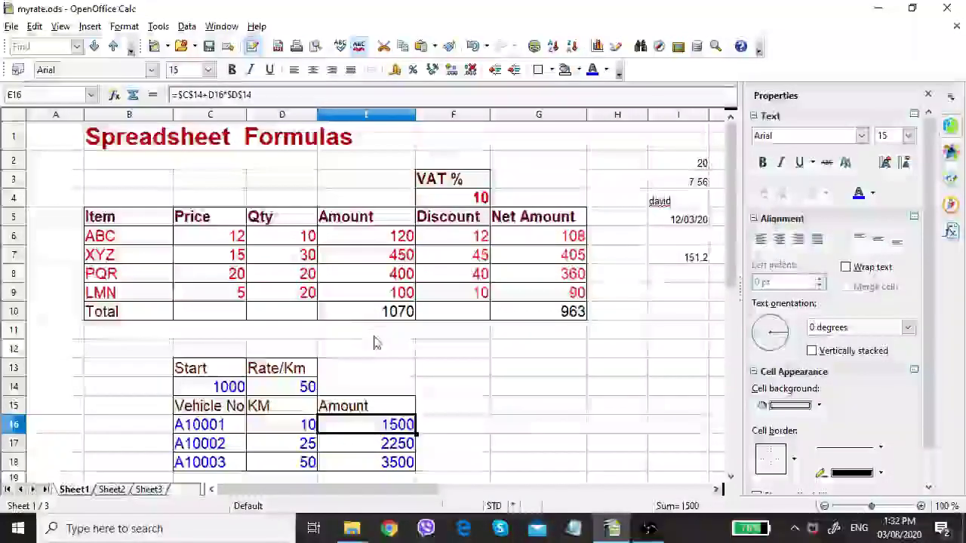
pyautogui.click(370, 332)
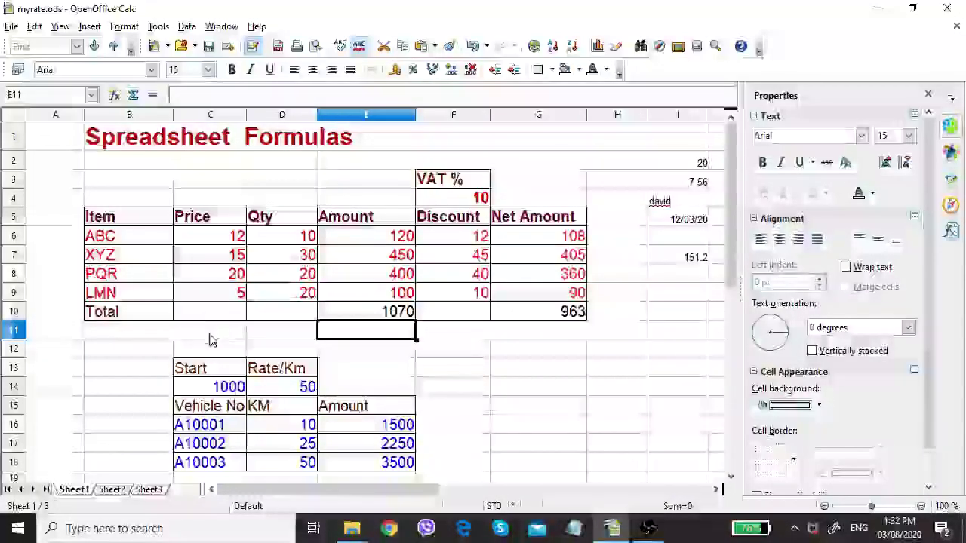
# Enter =max(C6:C9) in B11, showing the highest price of 20
pyautogui.doubleClick(138, 333)
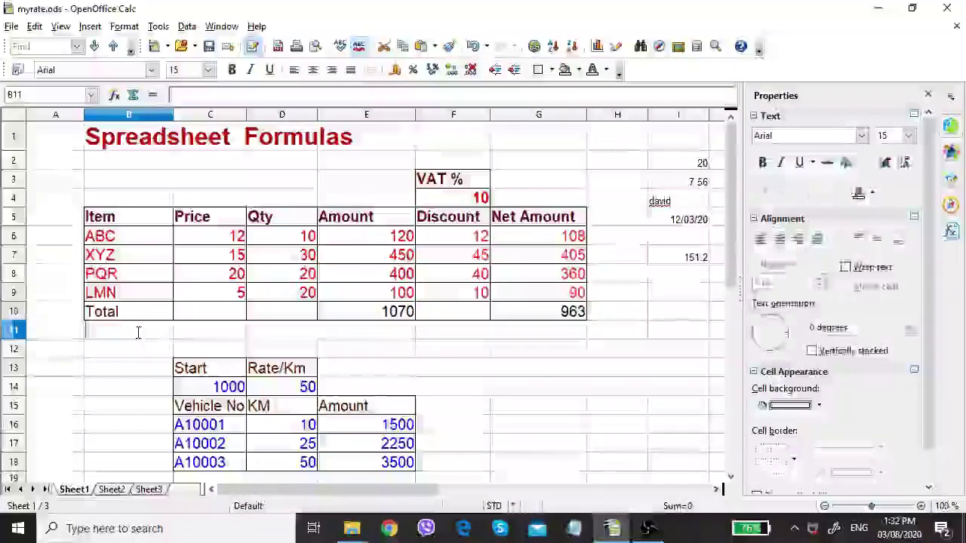
pyautogui.press('Return')
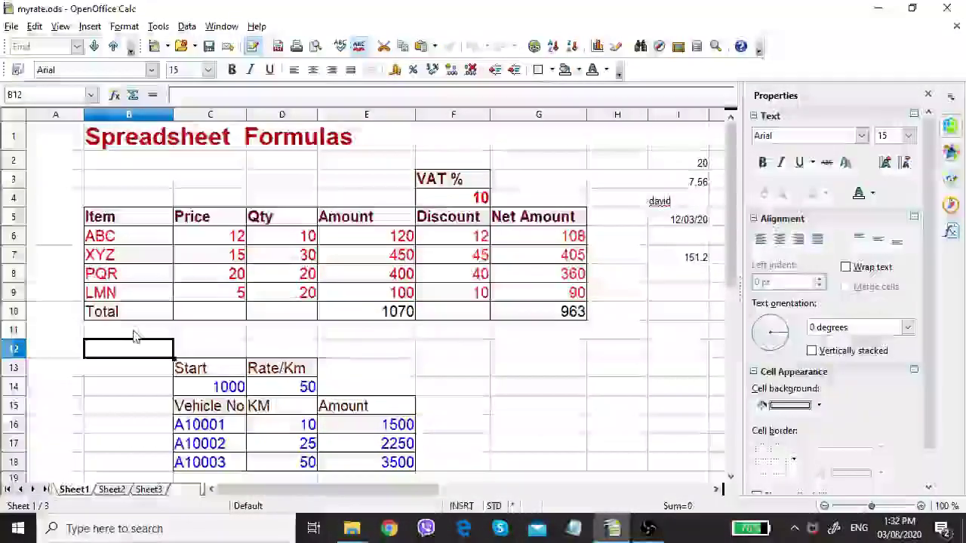
pyautogui.click(134, 332)
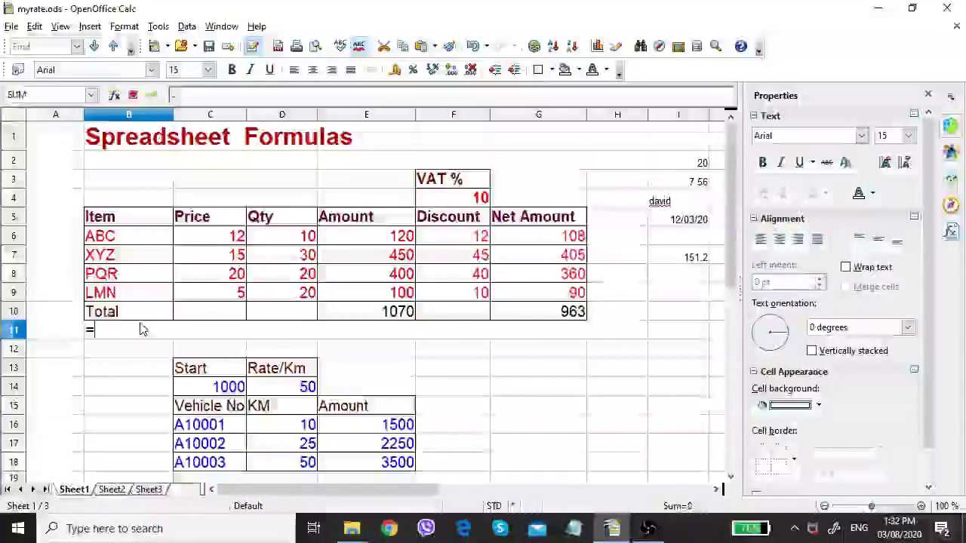
pyautogui.write('=max(')
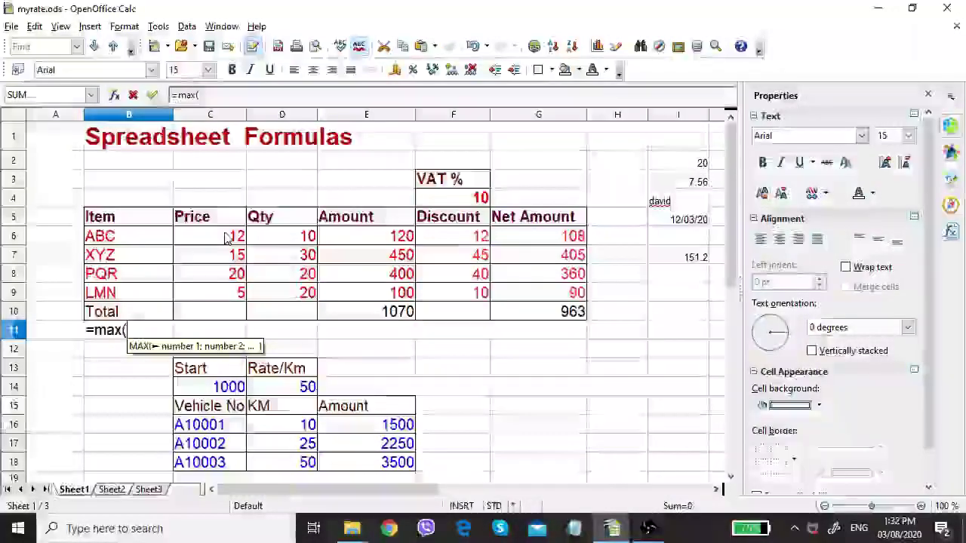
pyautogui.moveTo(238, 239); pyautogui.dragTo(224, 294)
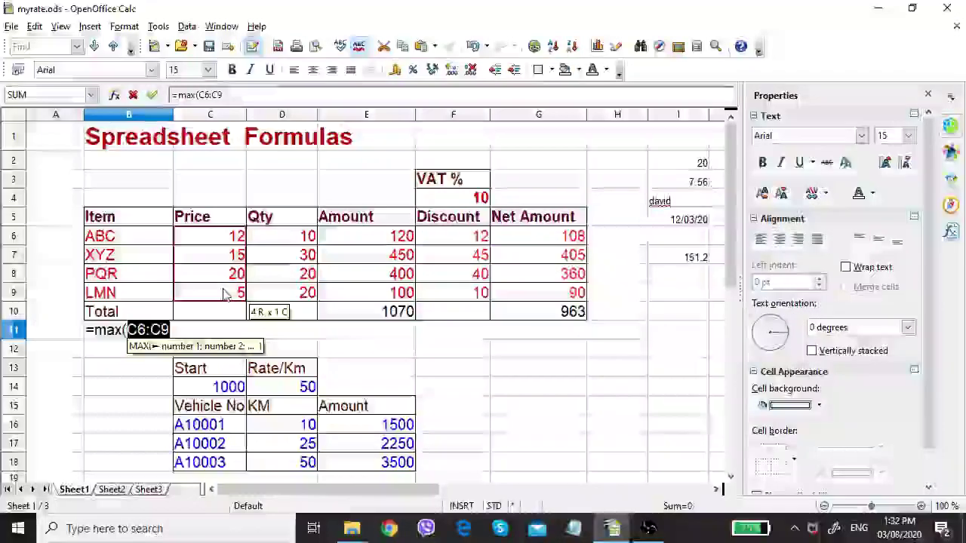
pyautogui.press('Return')
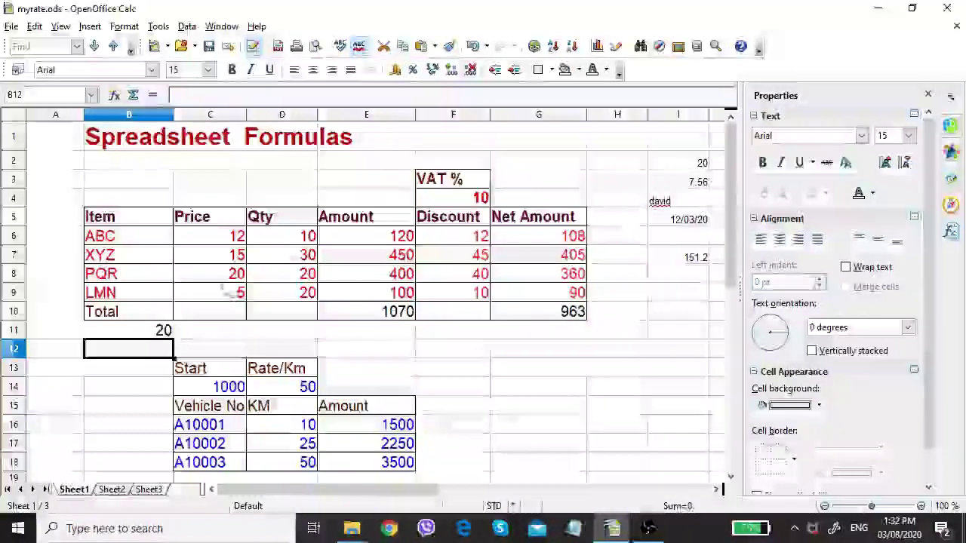
# Enter =min(C6:C9) in C11, showing the lowest price of 5
pyautogui.click(223, 335)
pyautogui.write('=')
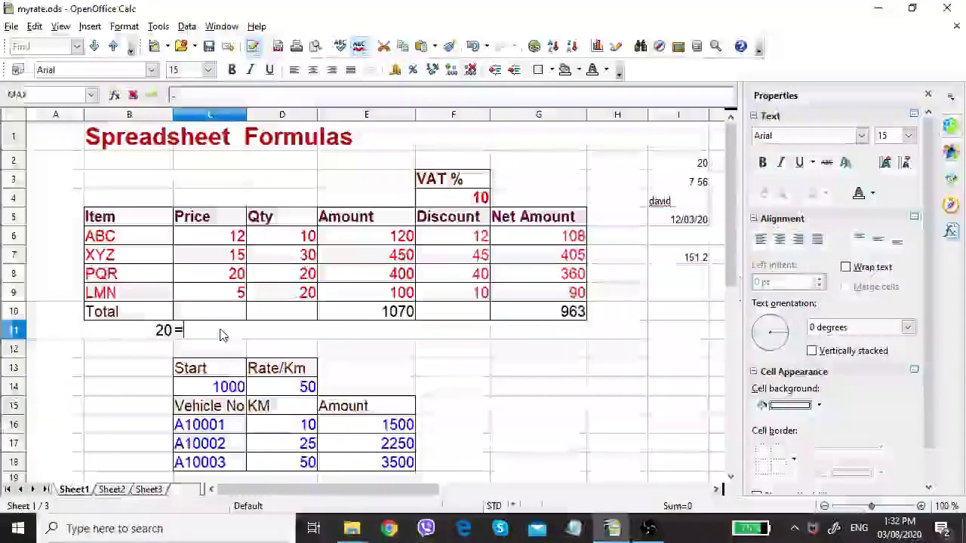
pyautogui.write('min(')
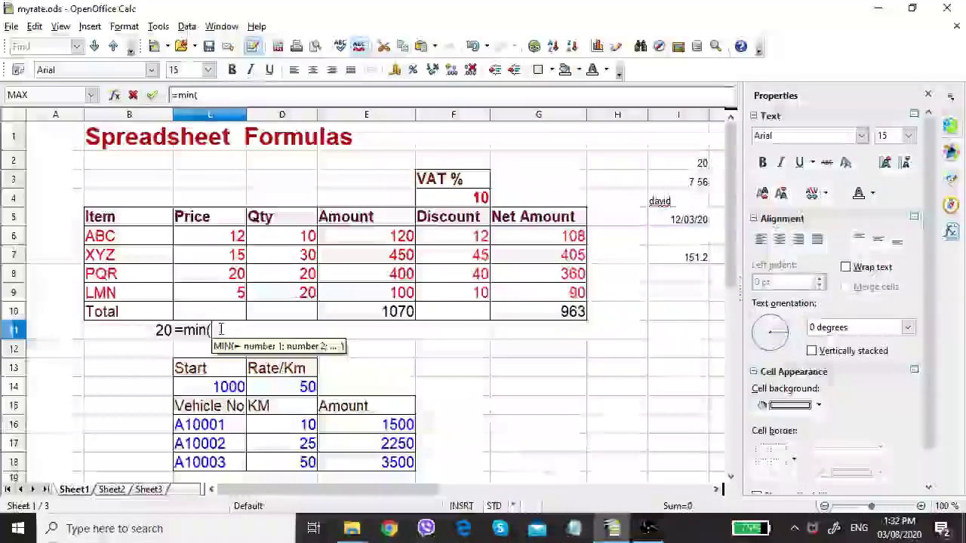
pyautogui.click(214, 238)
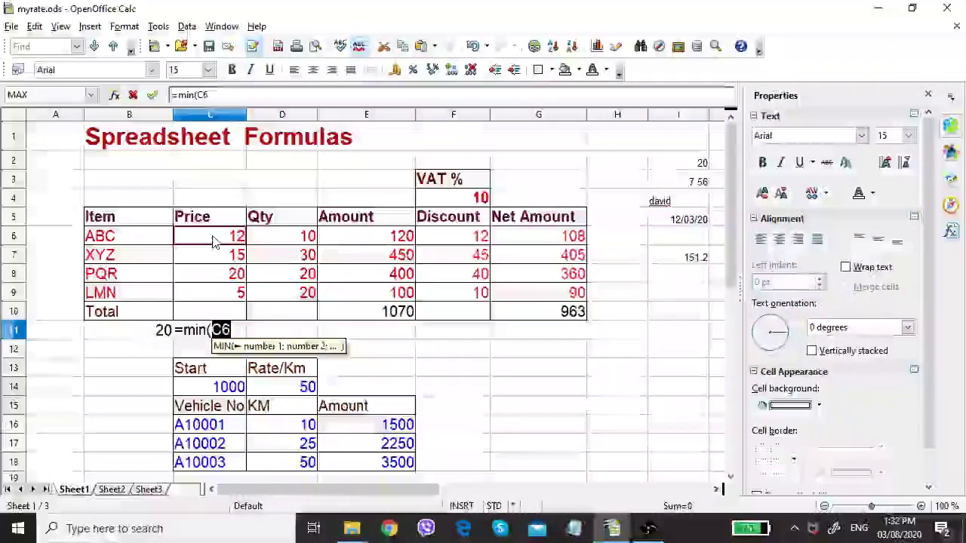
pyautogui.moveTo(213, 240); pyautogui.dragTo(219, 294)
pyautogui.press('Return')
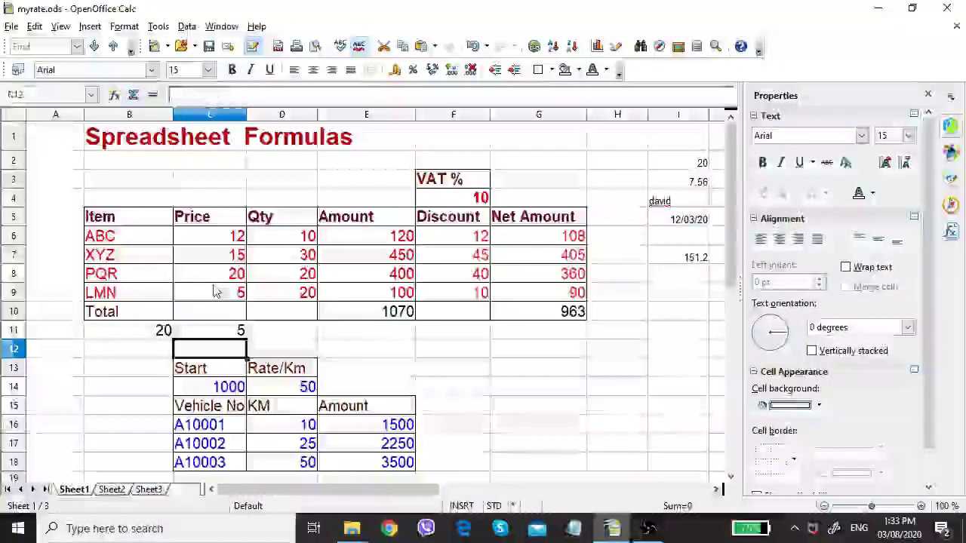